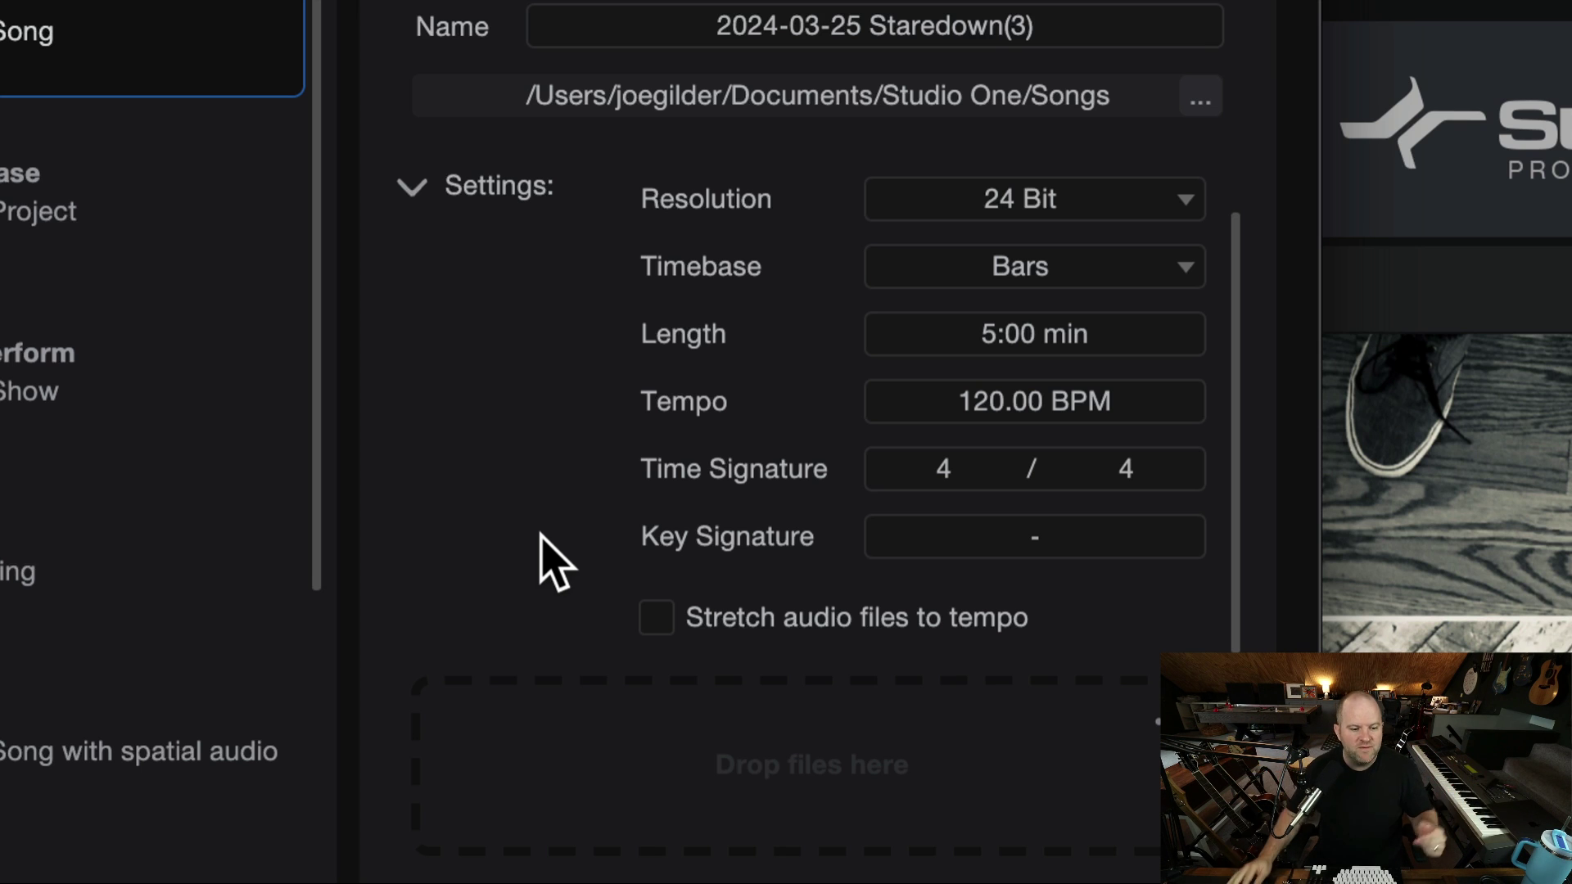
Create the Record and Mix song at 120 BPM with Stretch audio files to tempo turned off.
left_click(654, 620)
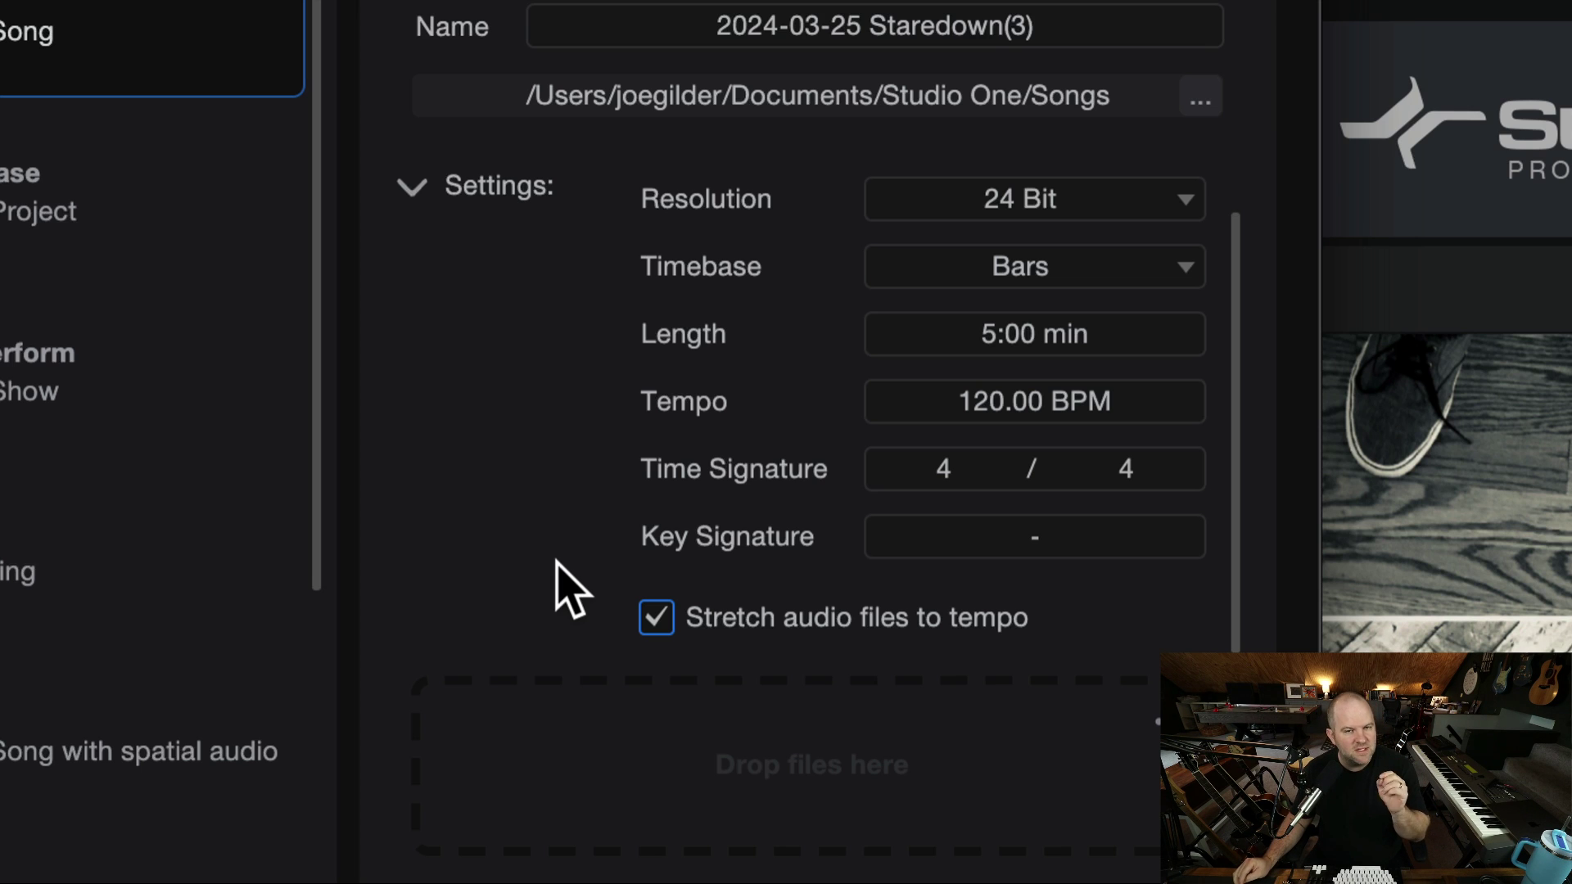
left_click(657, 620)
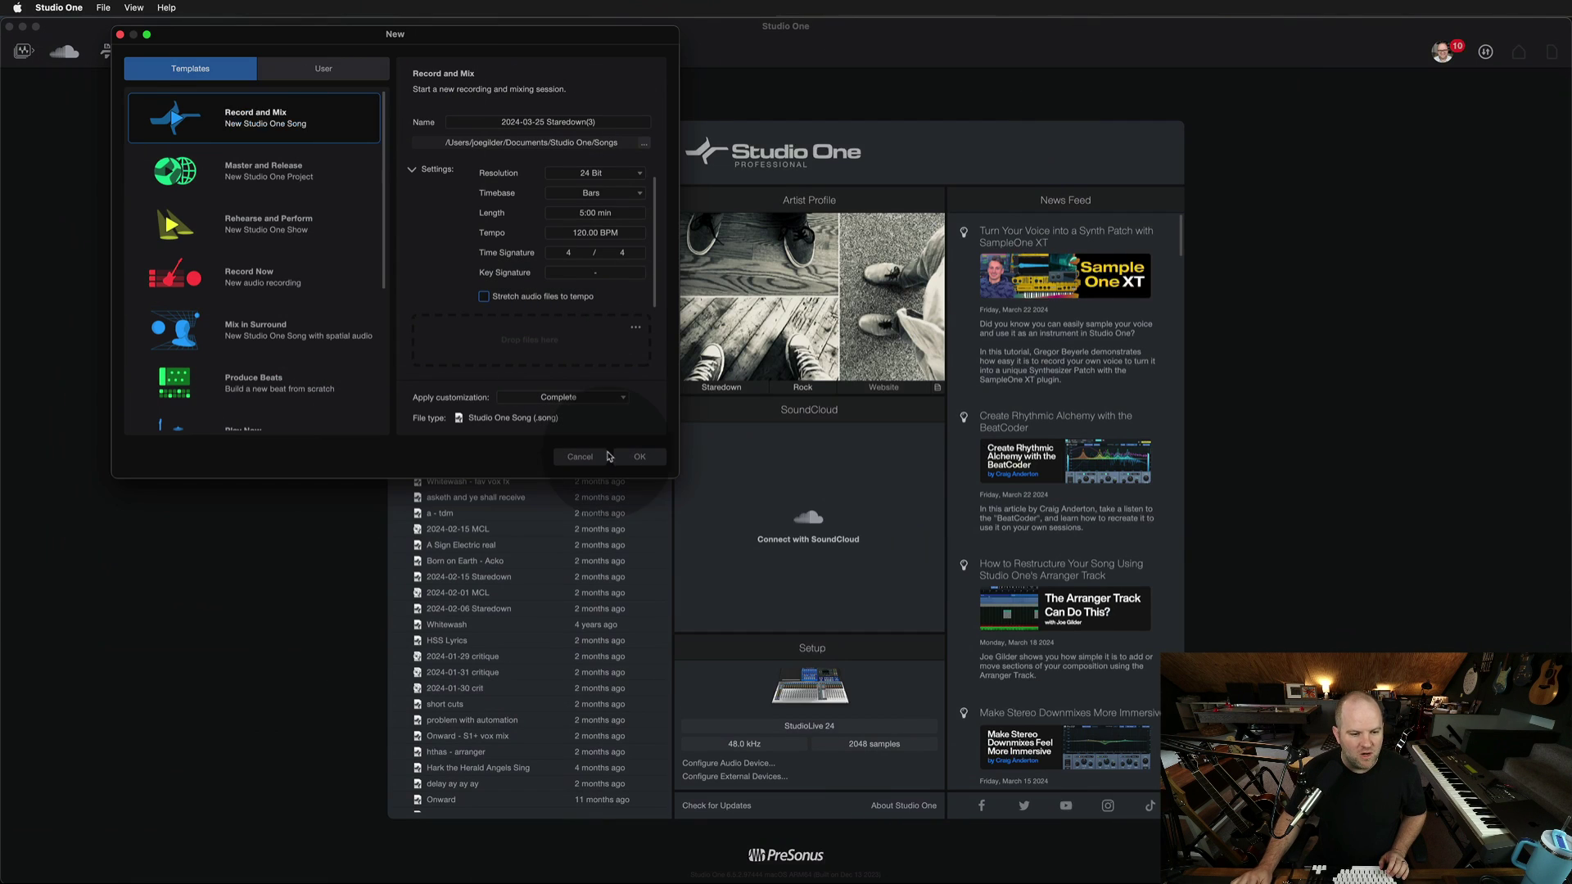
left_click(638, 457)
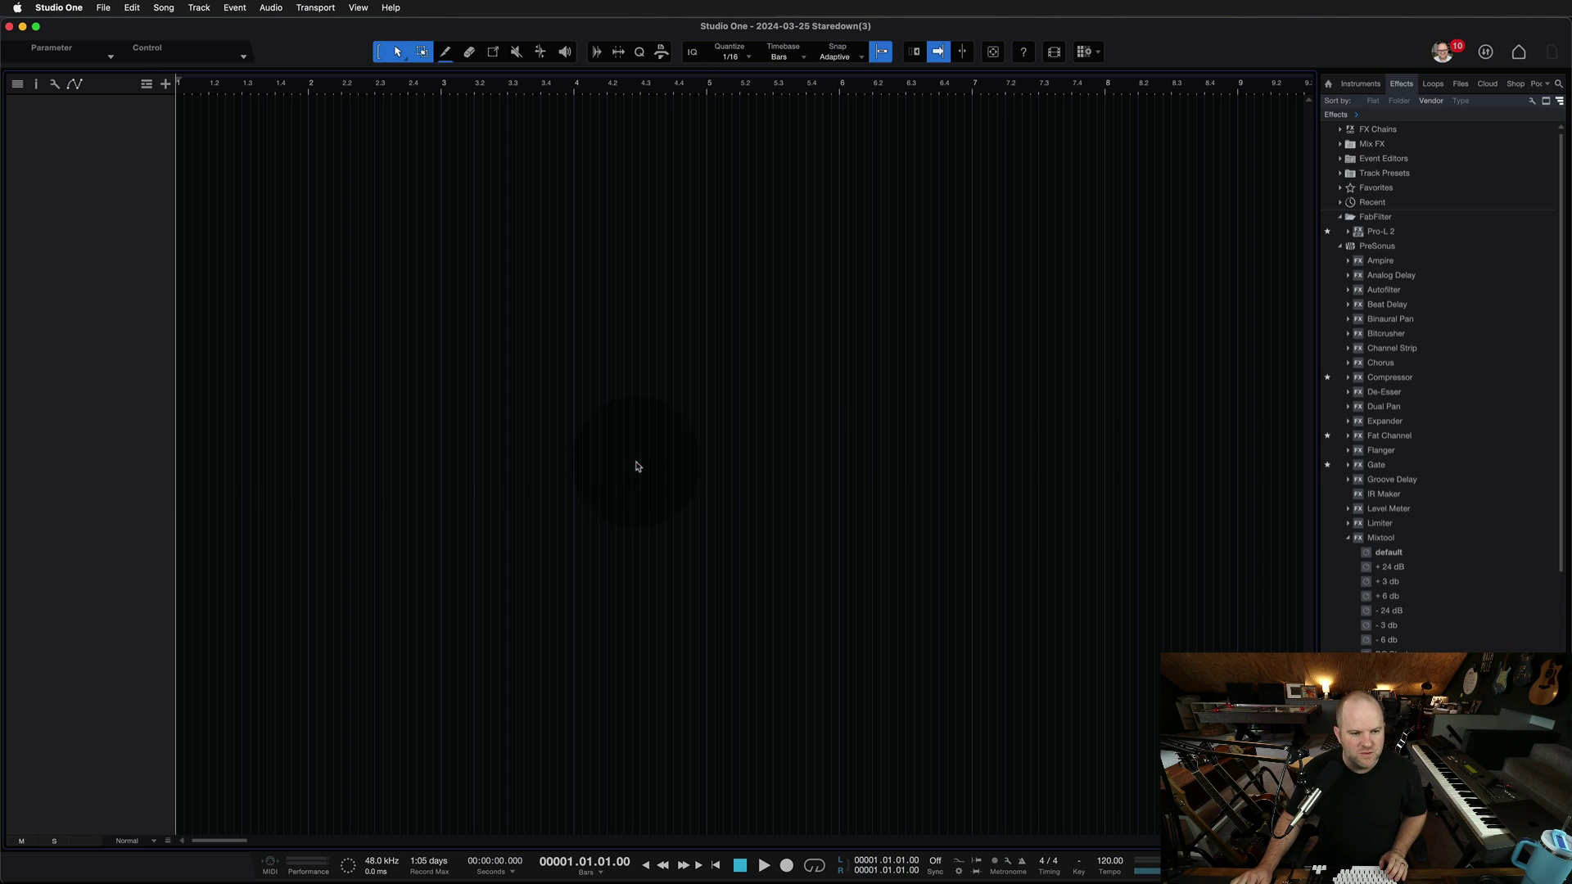
Switch to Finder and preview the audio file 04 - Fighter.wav.
key("super+Tab")
left_click(906, 427)
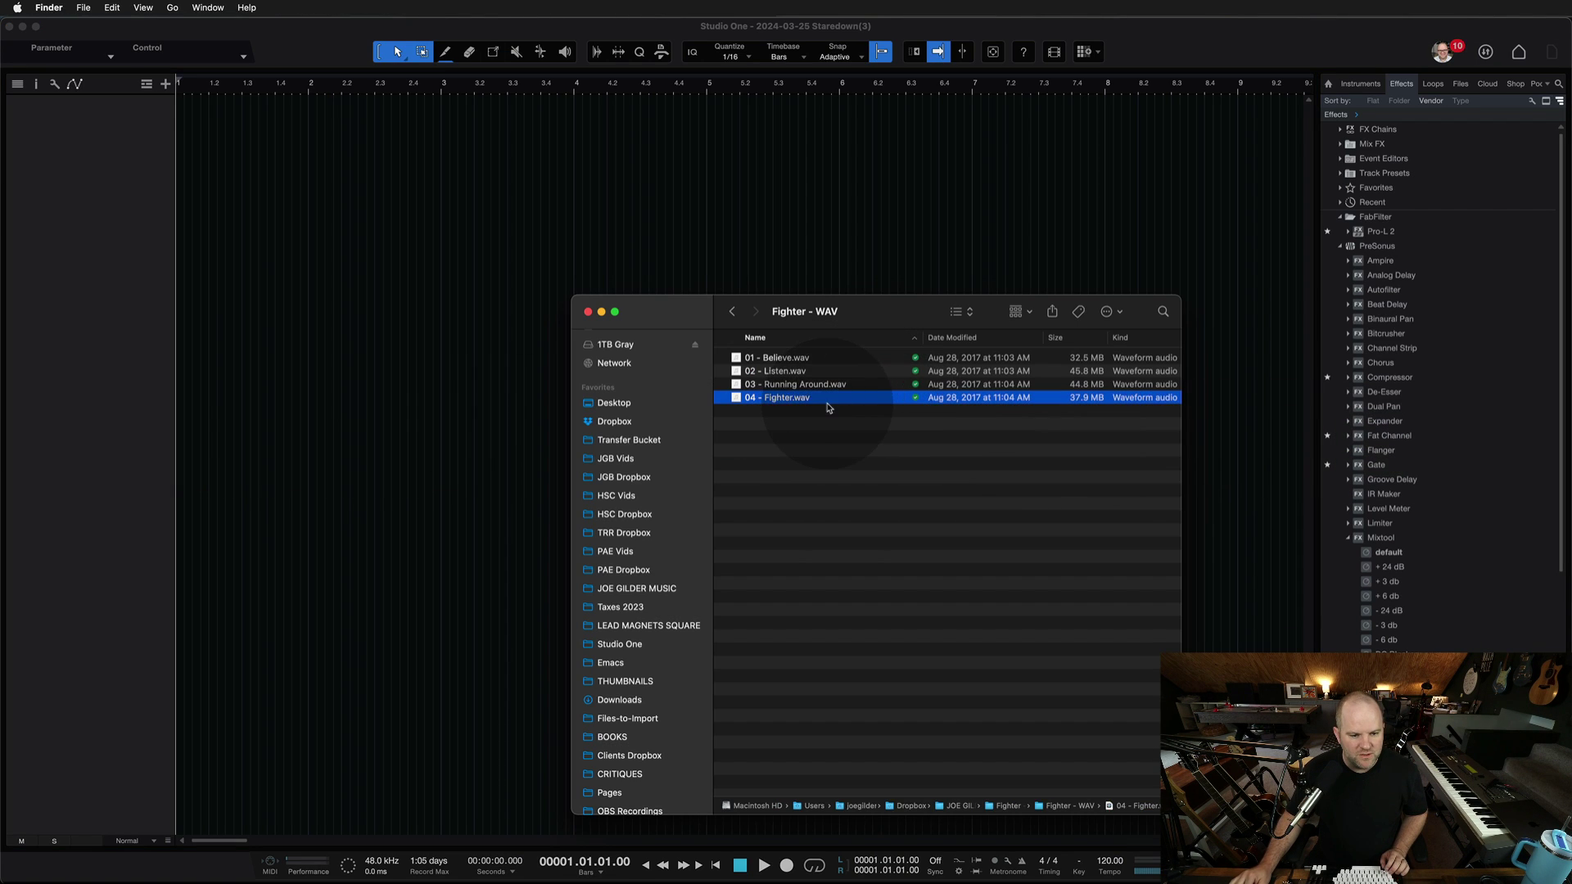
left_click(770, 402)
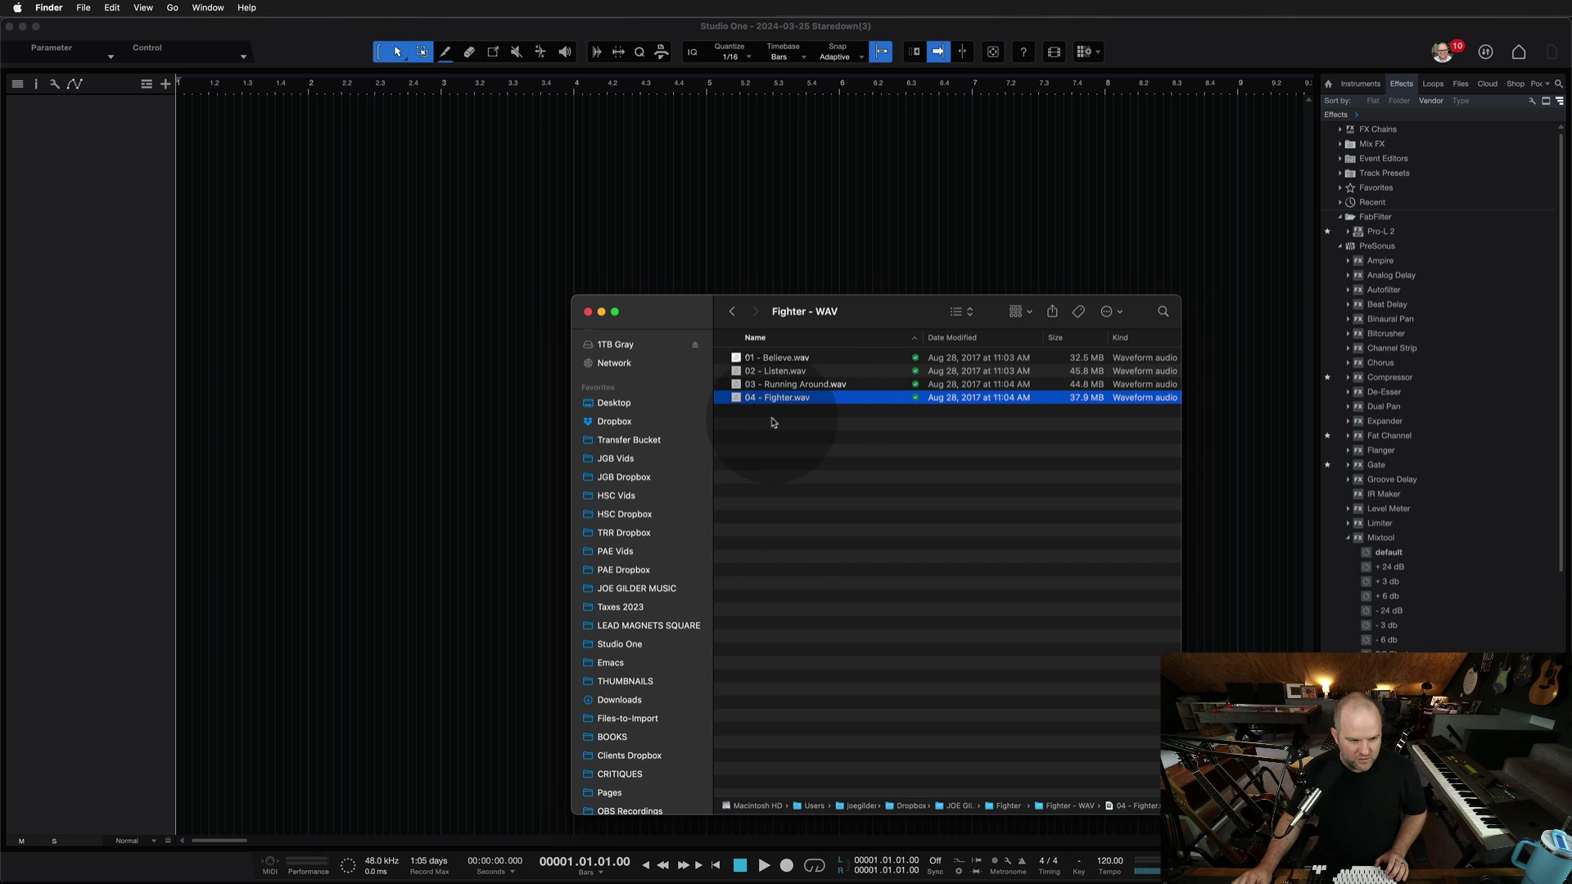
key("space")
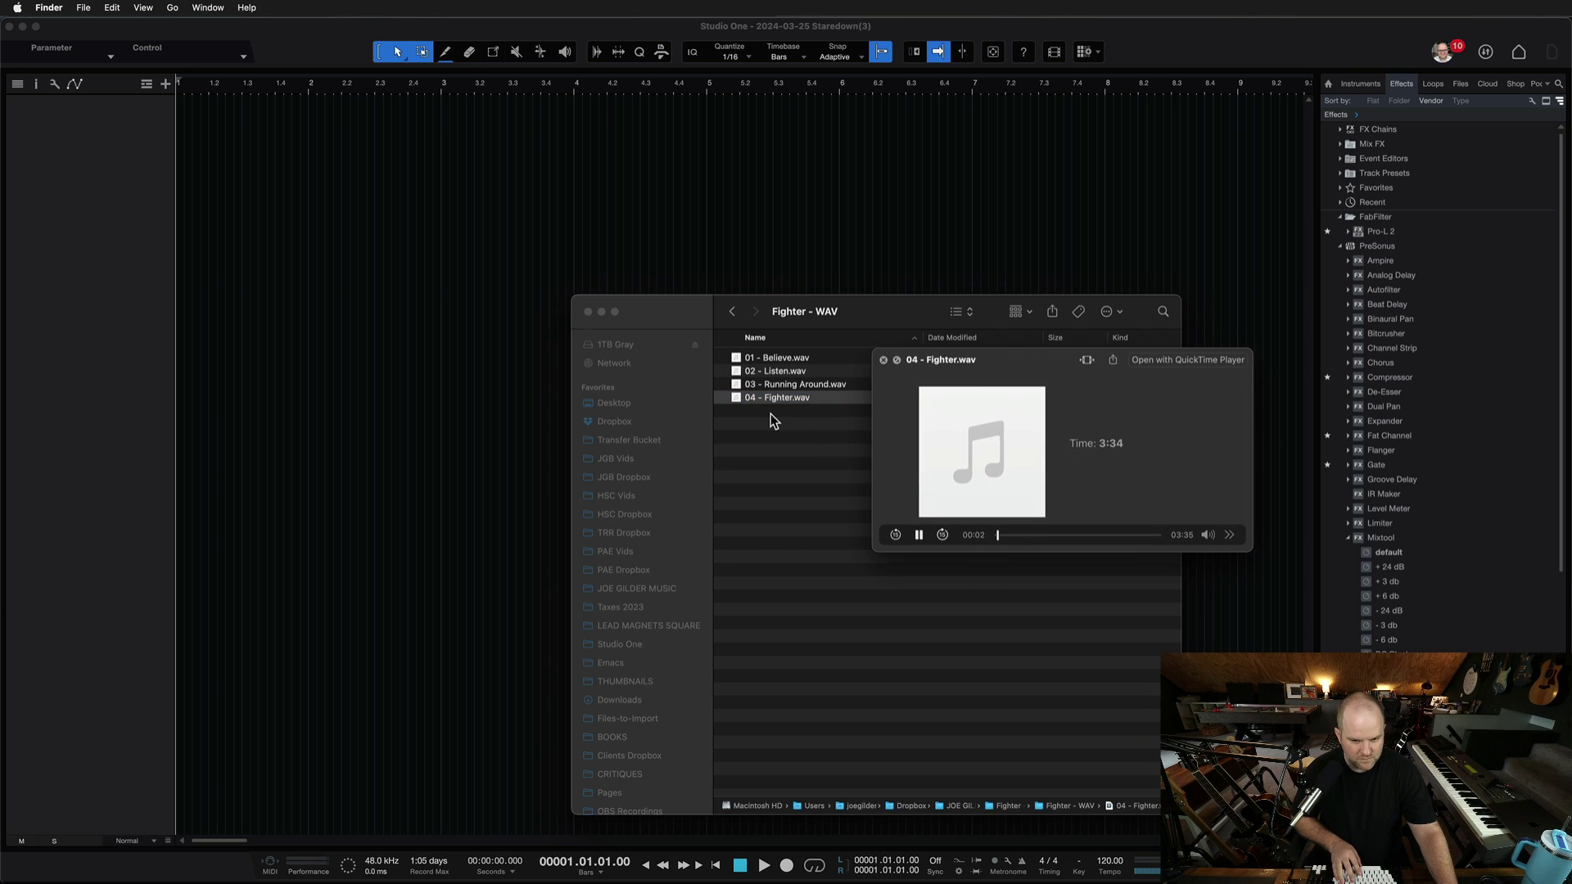
key("space")
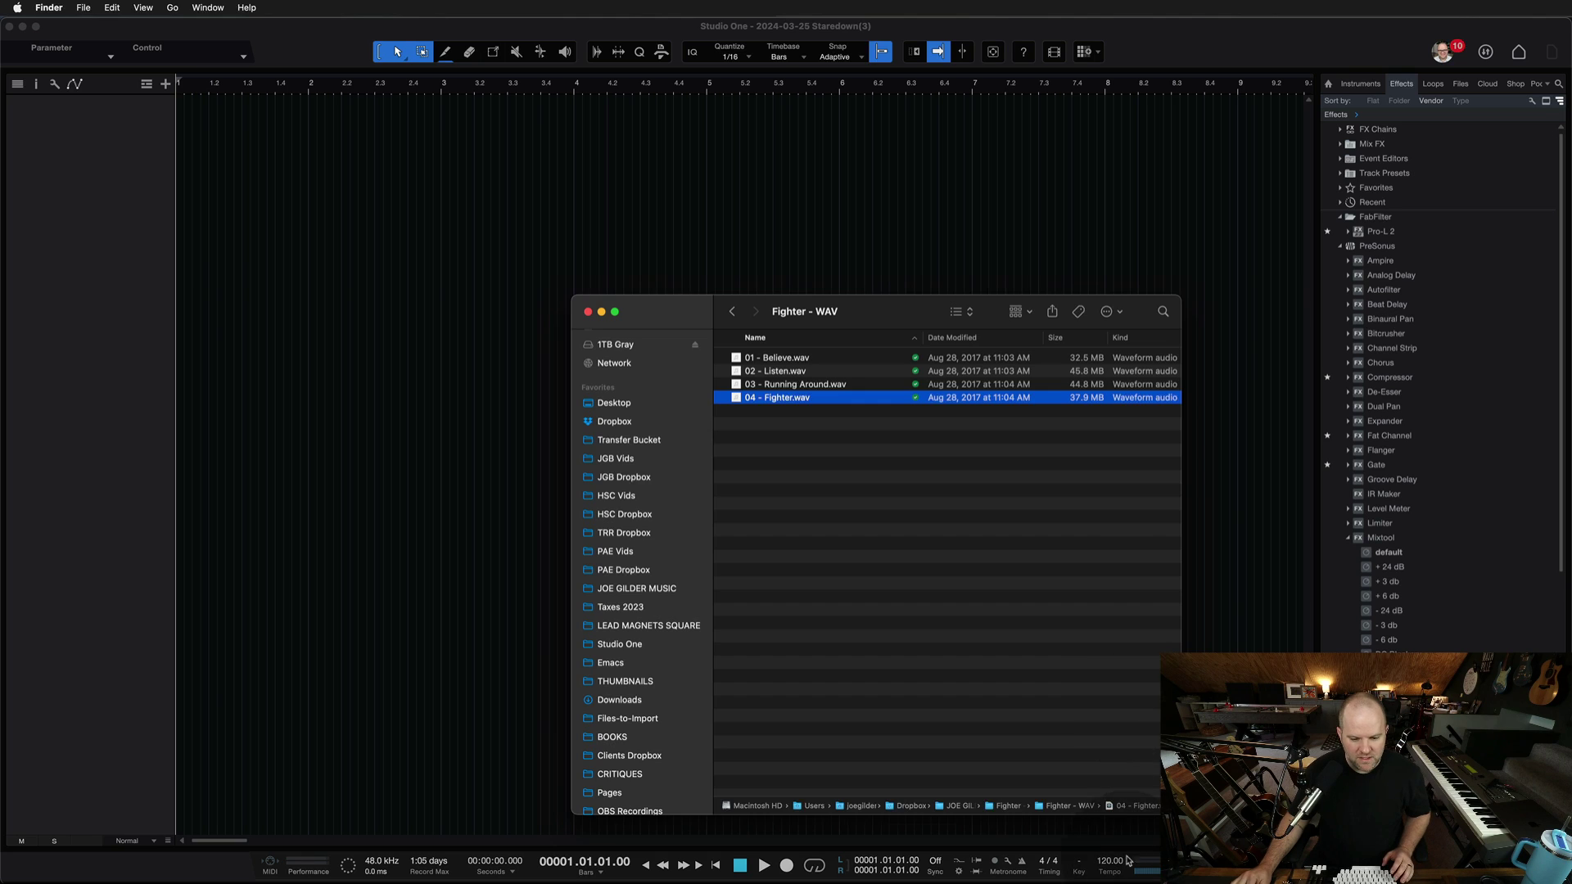
Return to Studio One and set the song tempo to 300 BPM.
left_click(1108, 862)
mouse_move(1119, 881)
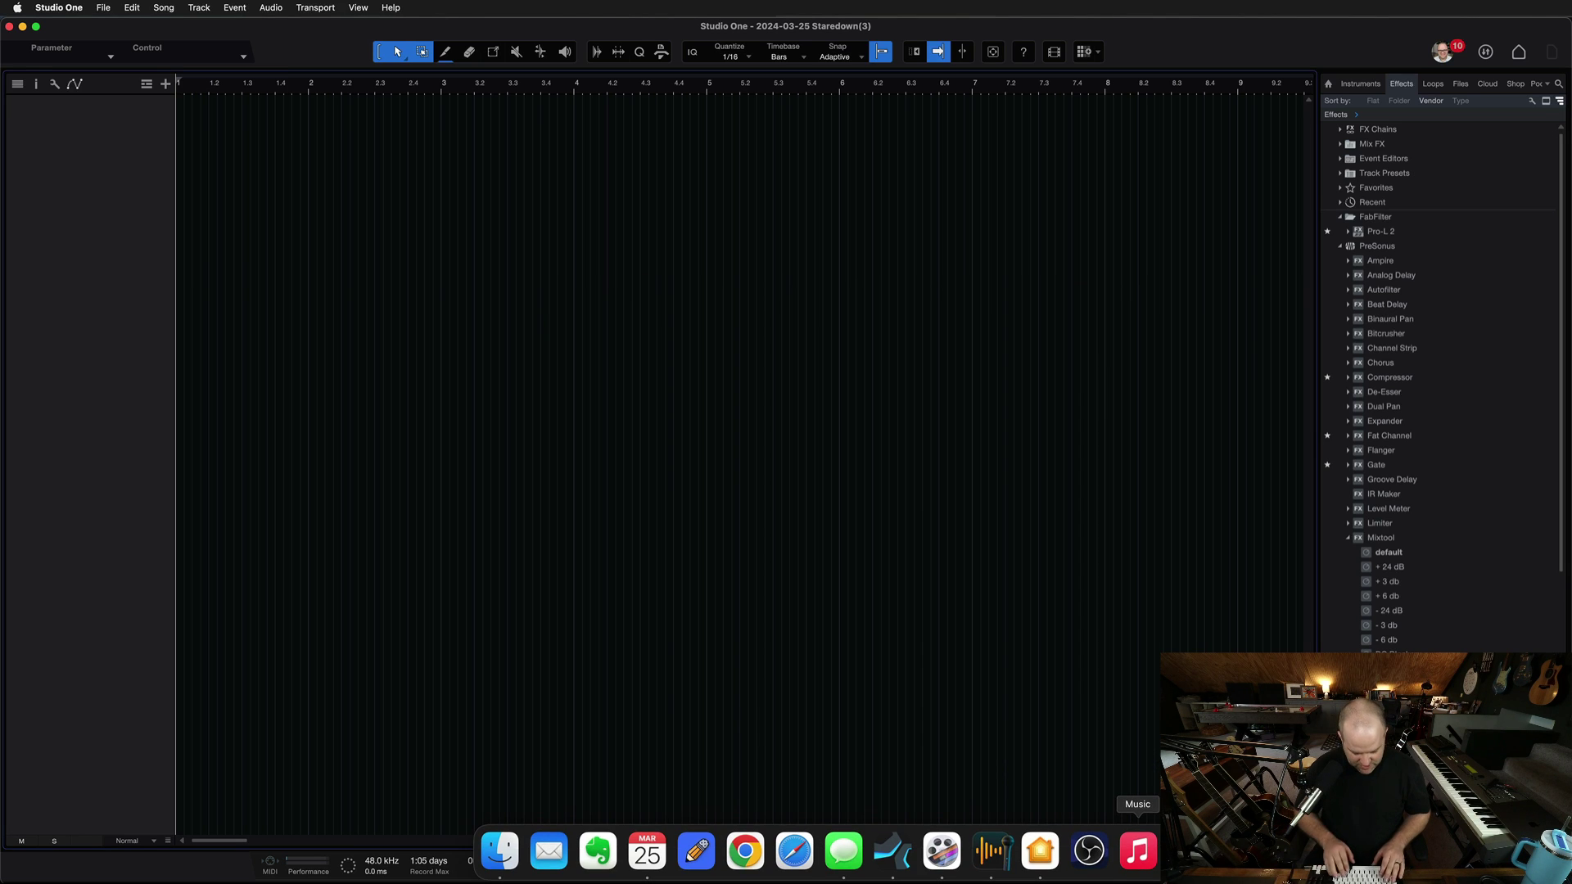
key("Return")
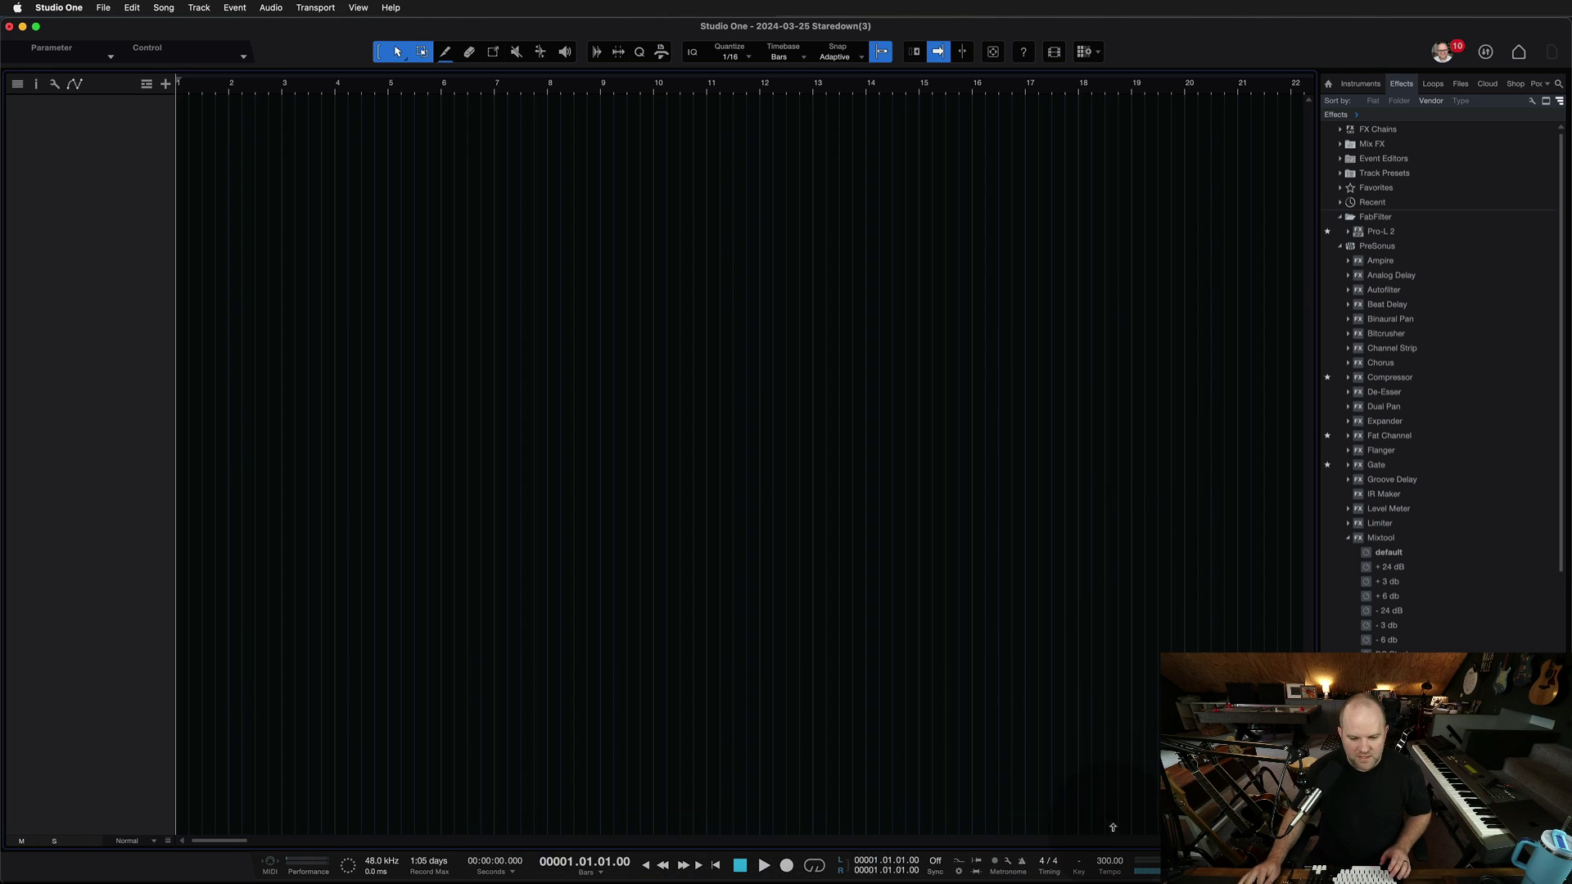
Import 04 - Fighter.wav from Finder as a new audio track at the song start and play its beginning.
key("super+Tab")
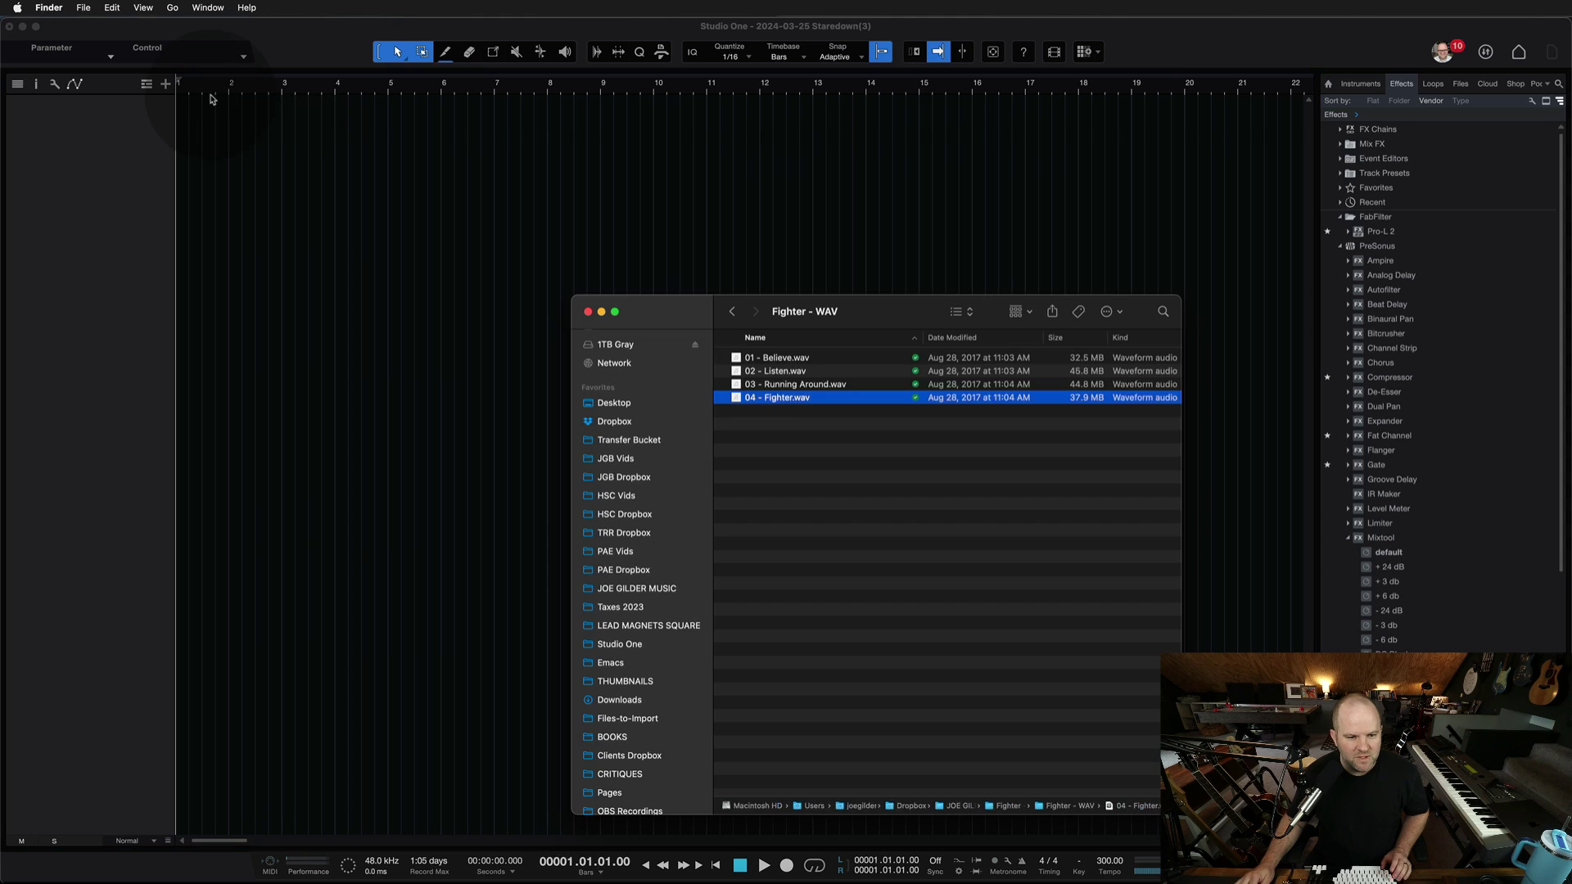
left_click_drag(769, 402, 133, 348)
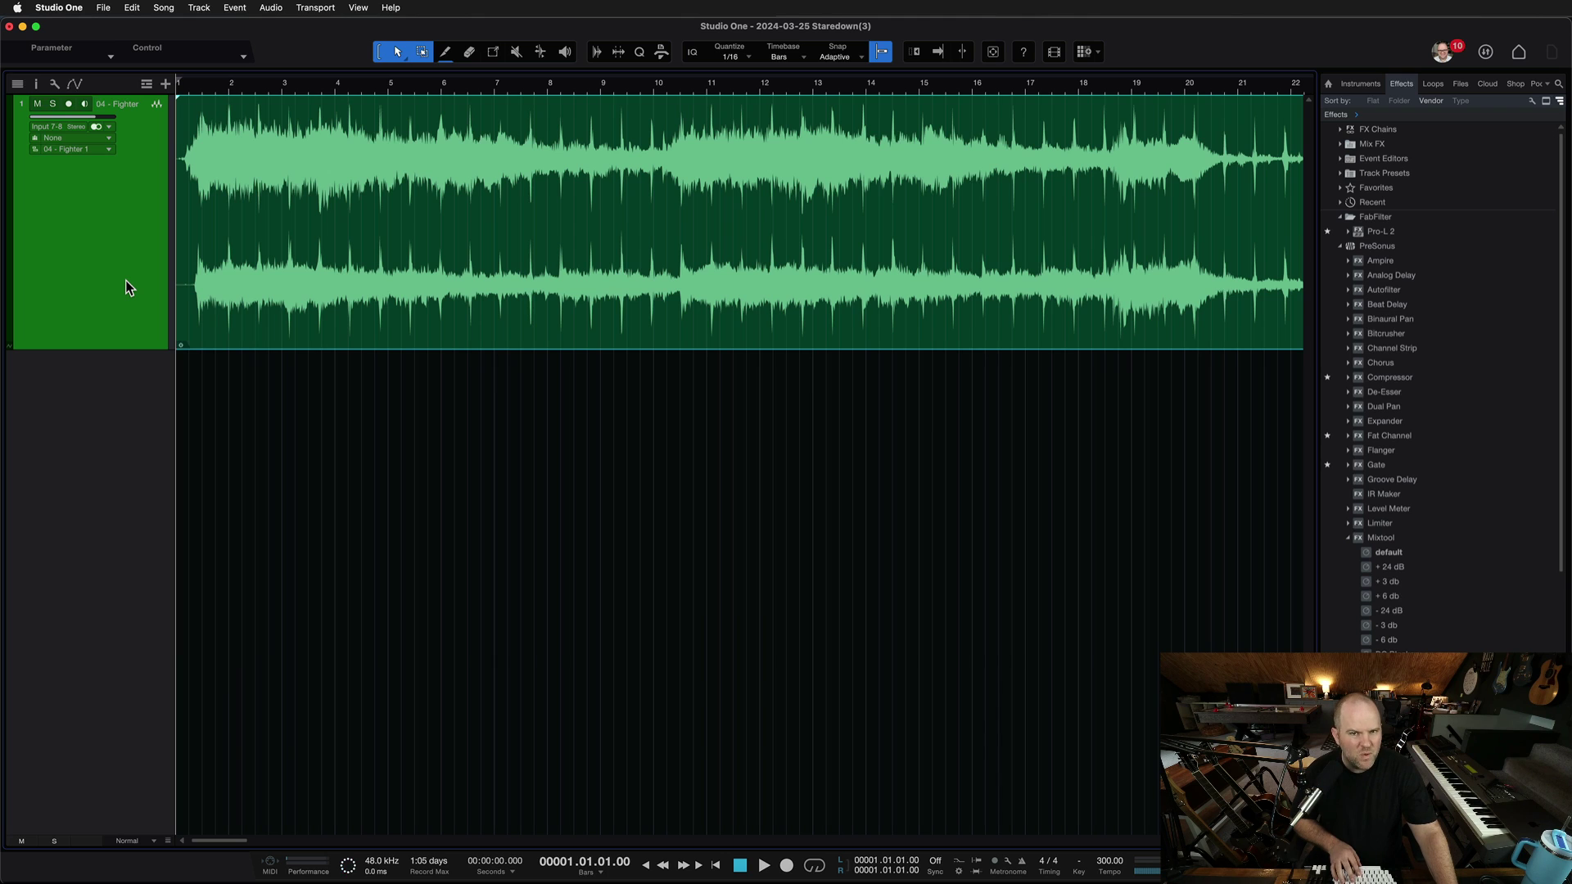
key("space")
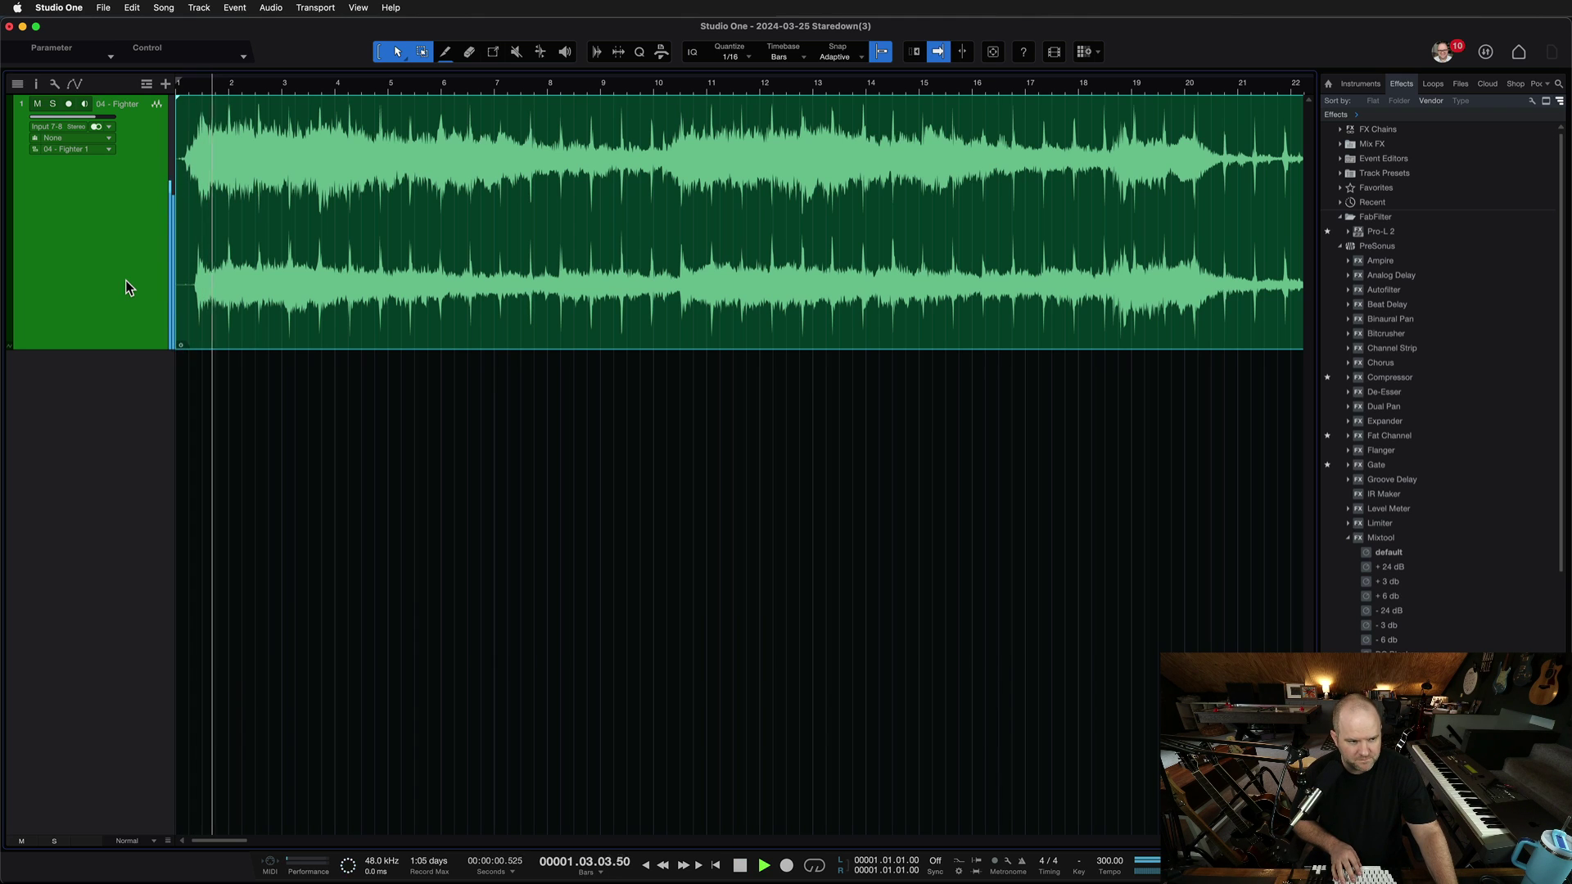
key("space")
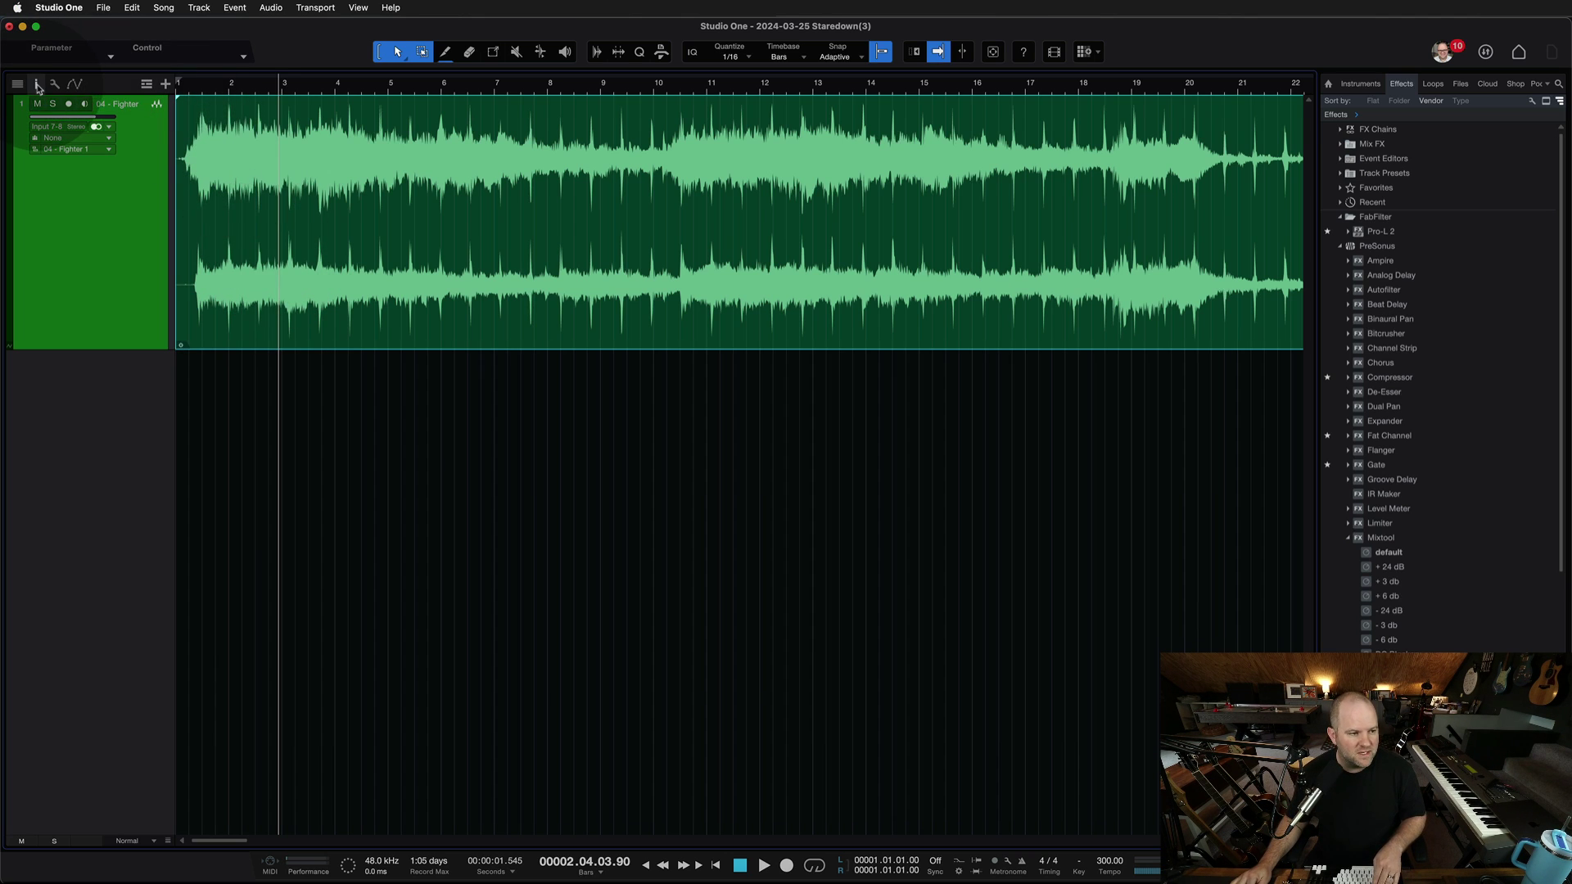
Show the inspector for the 04 - Fighter track and set its tempo mode to Timestretch.
left_click(36, 85)
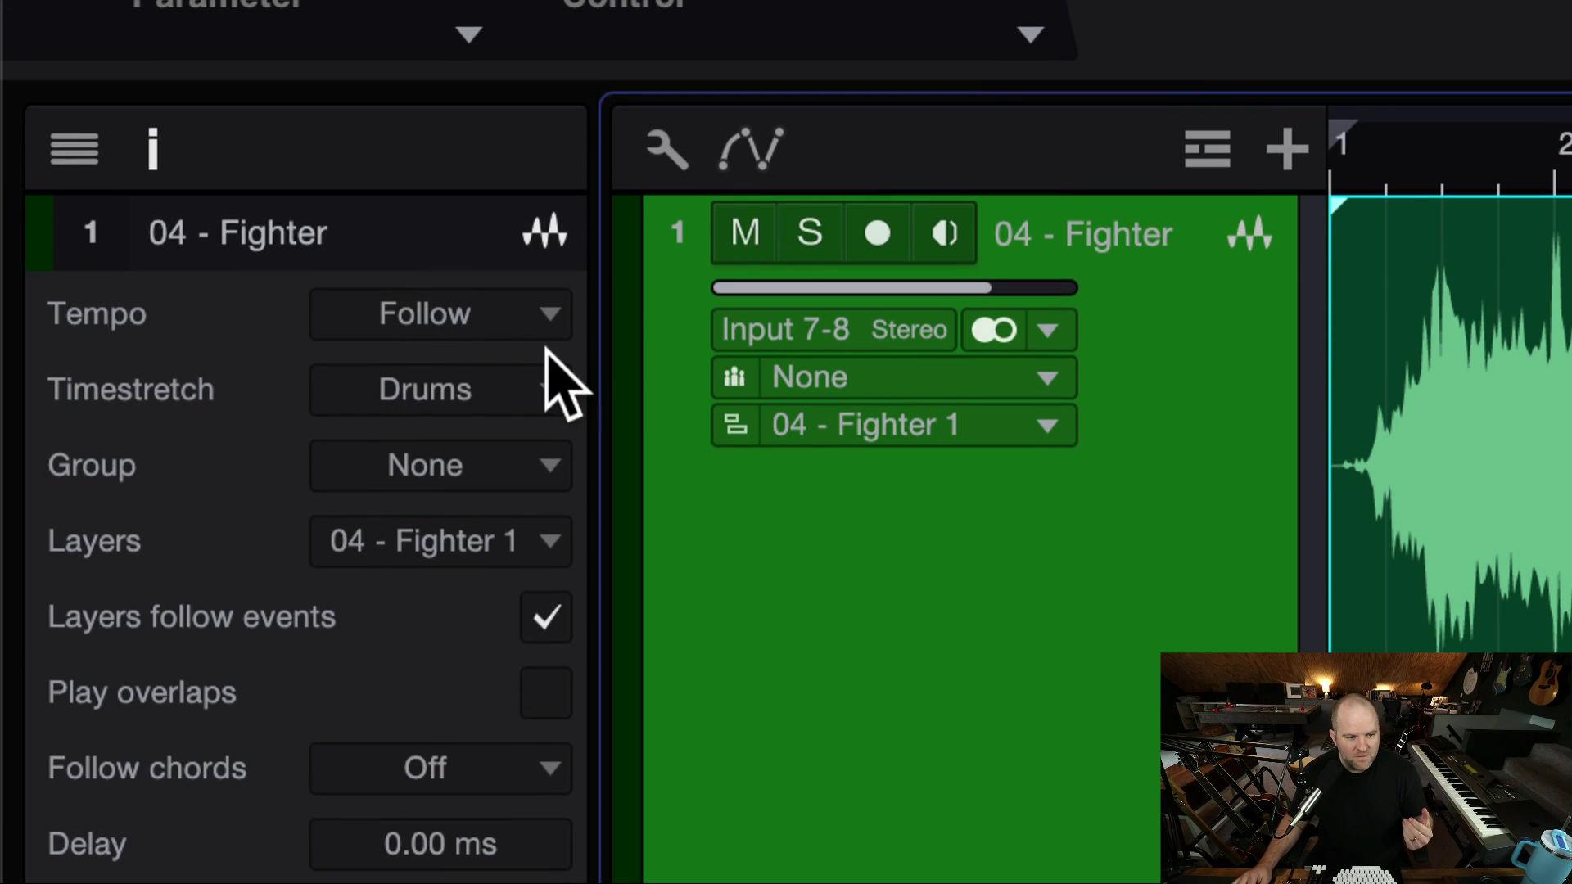
left_click(513, 331)
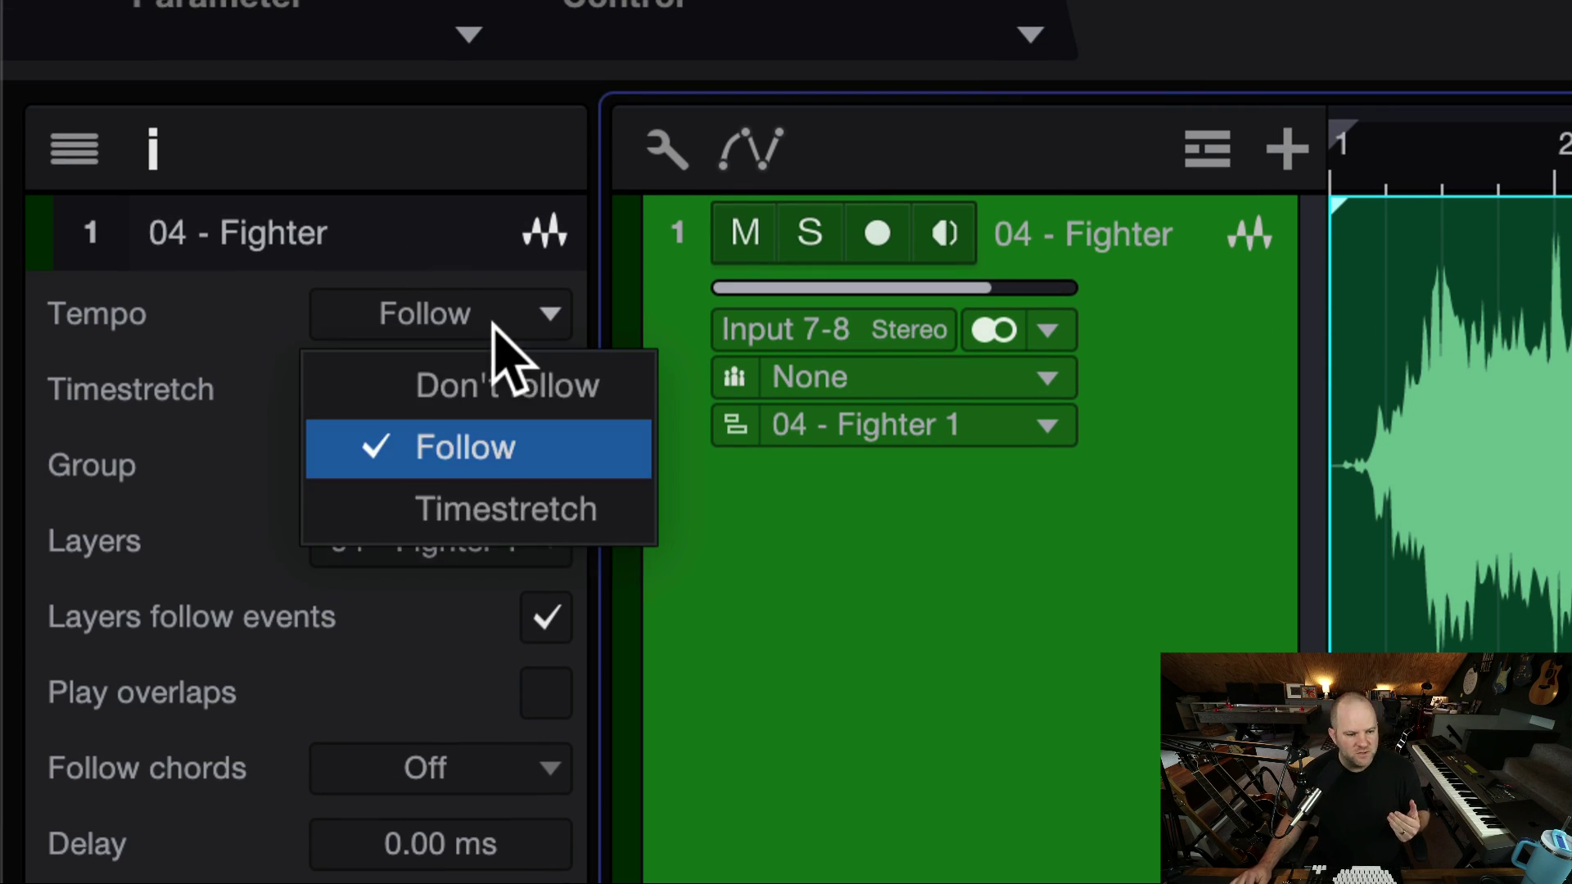
left_click(449, 395)
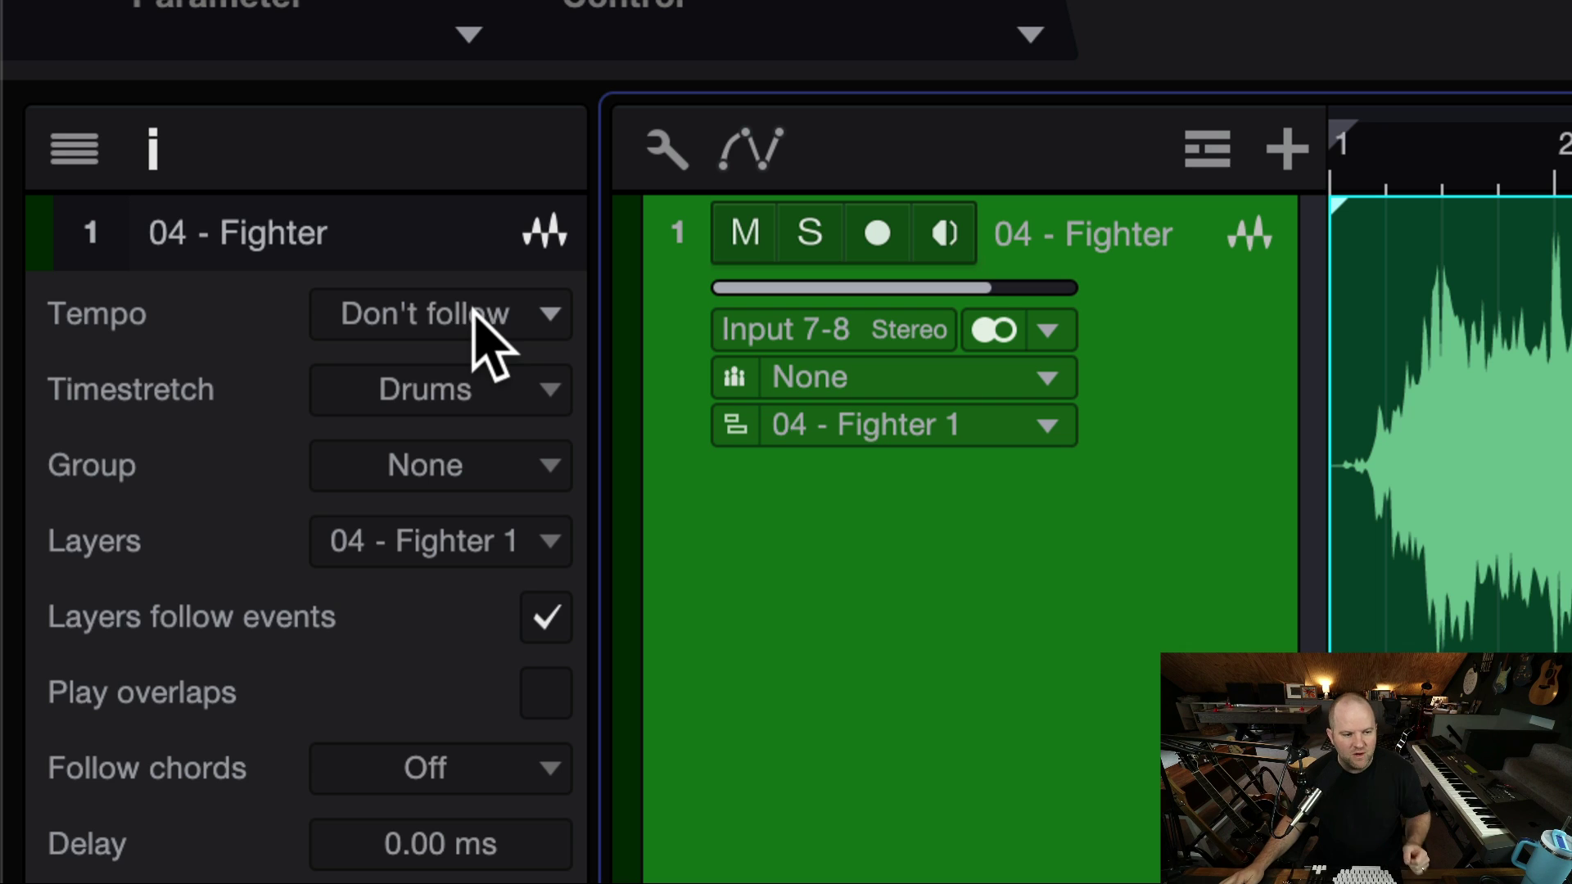
left_click(524, 310)
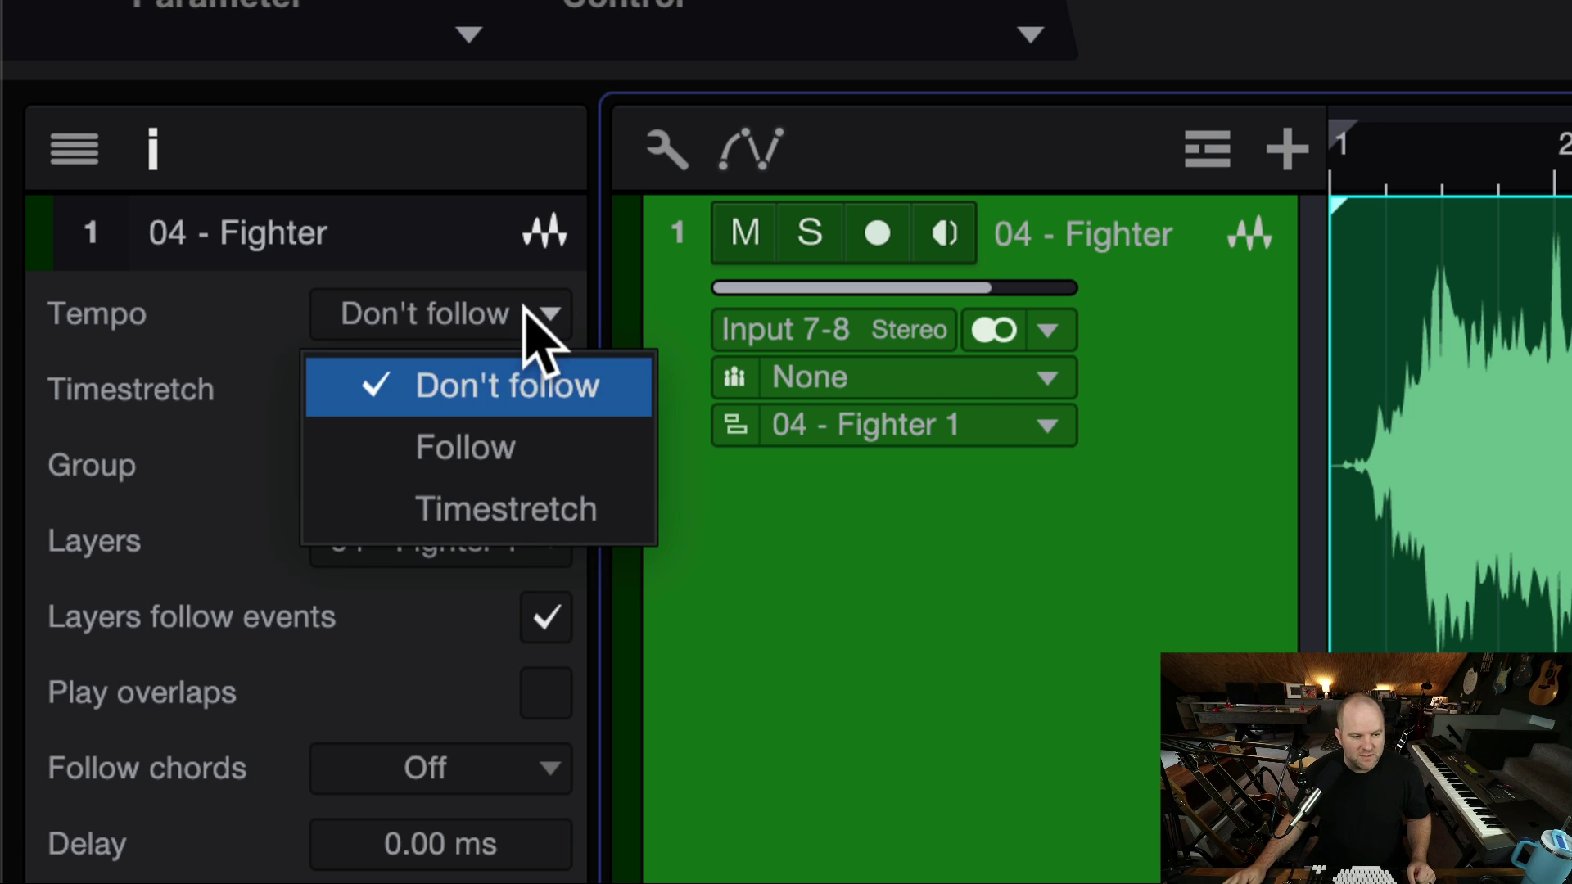
left_click(482, 512)
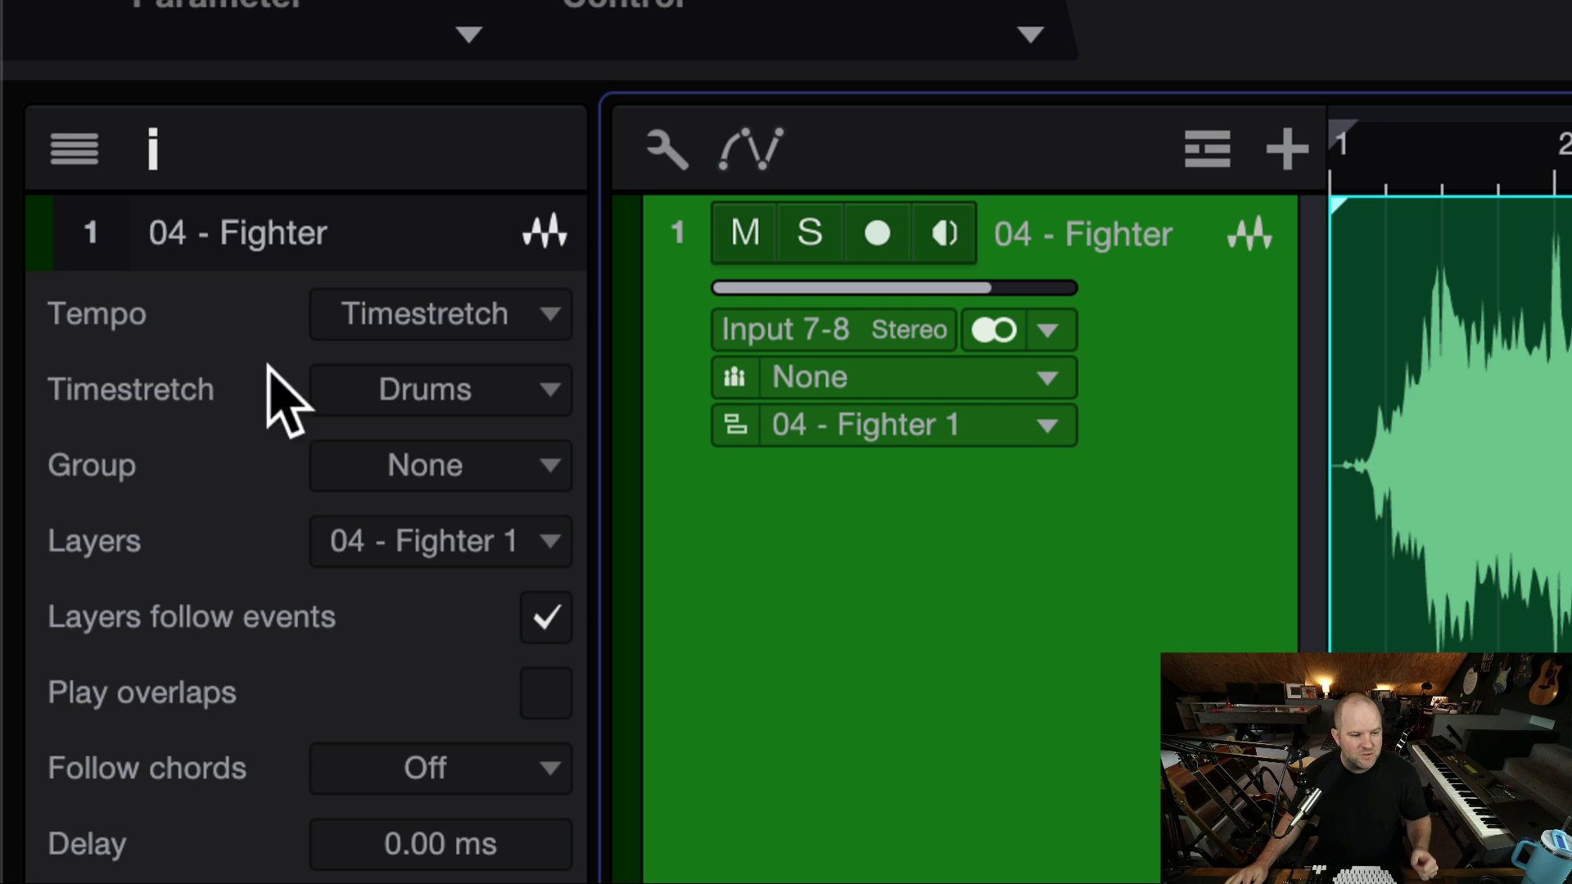
Set the track's timestretch algorithm to Sound - Elastique Pro Formant and play the beginning of the track.
left_click(440, 368)
left_click(401, 385)
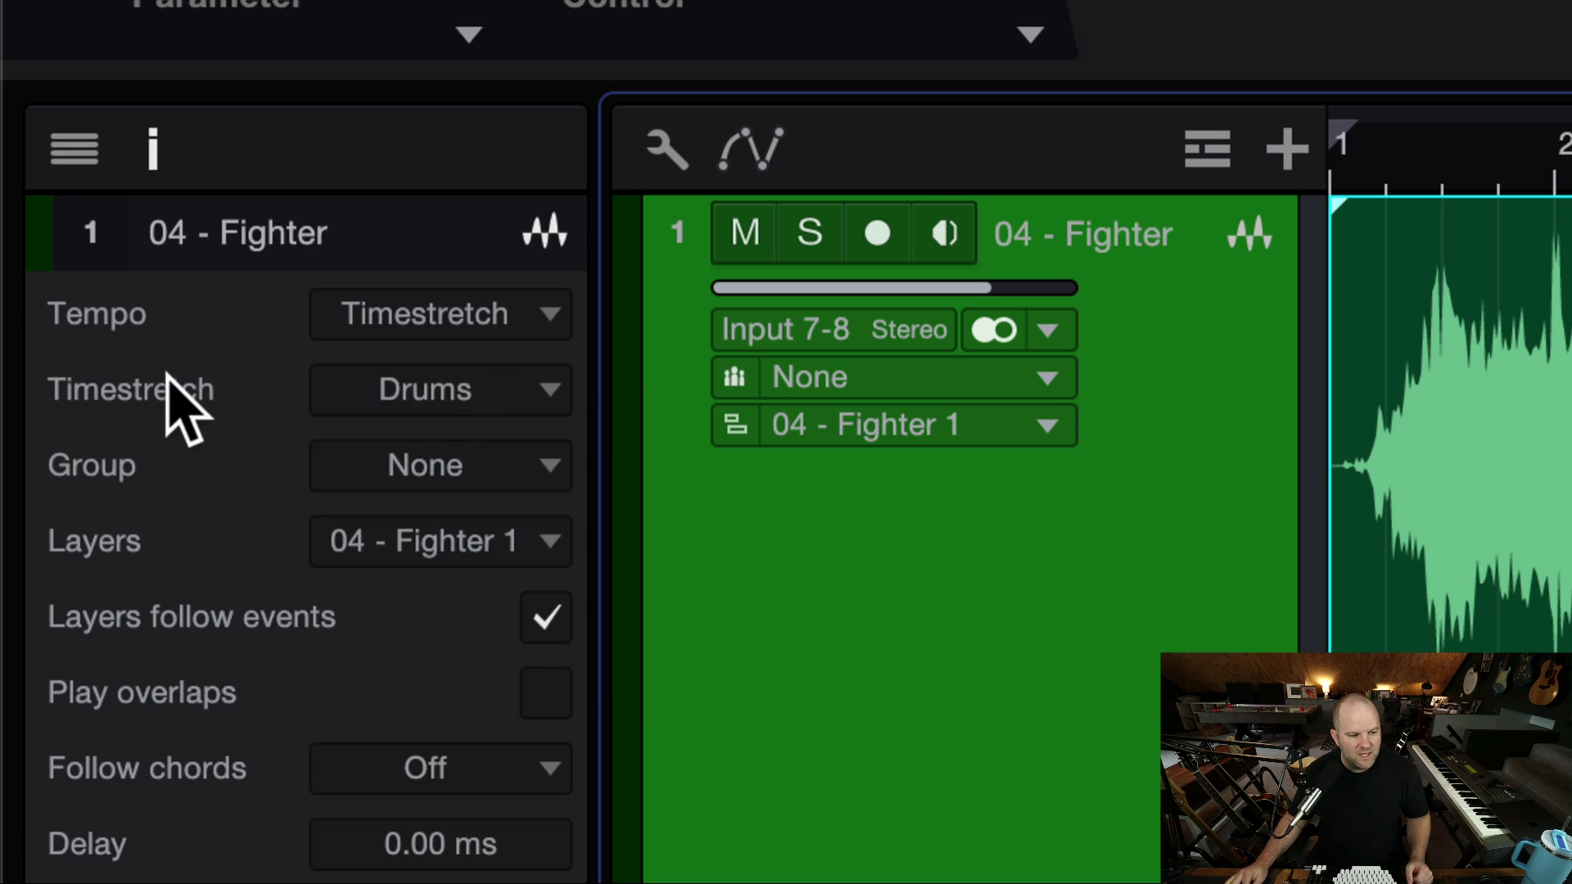
left_click(397, 384)
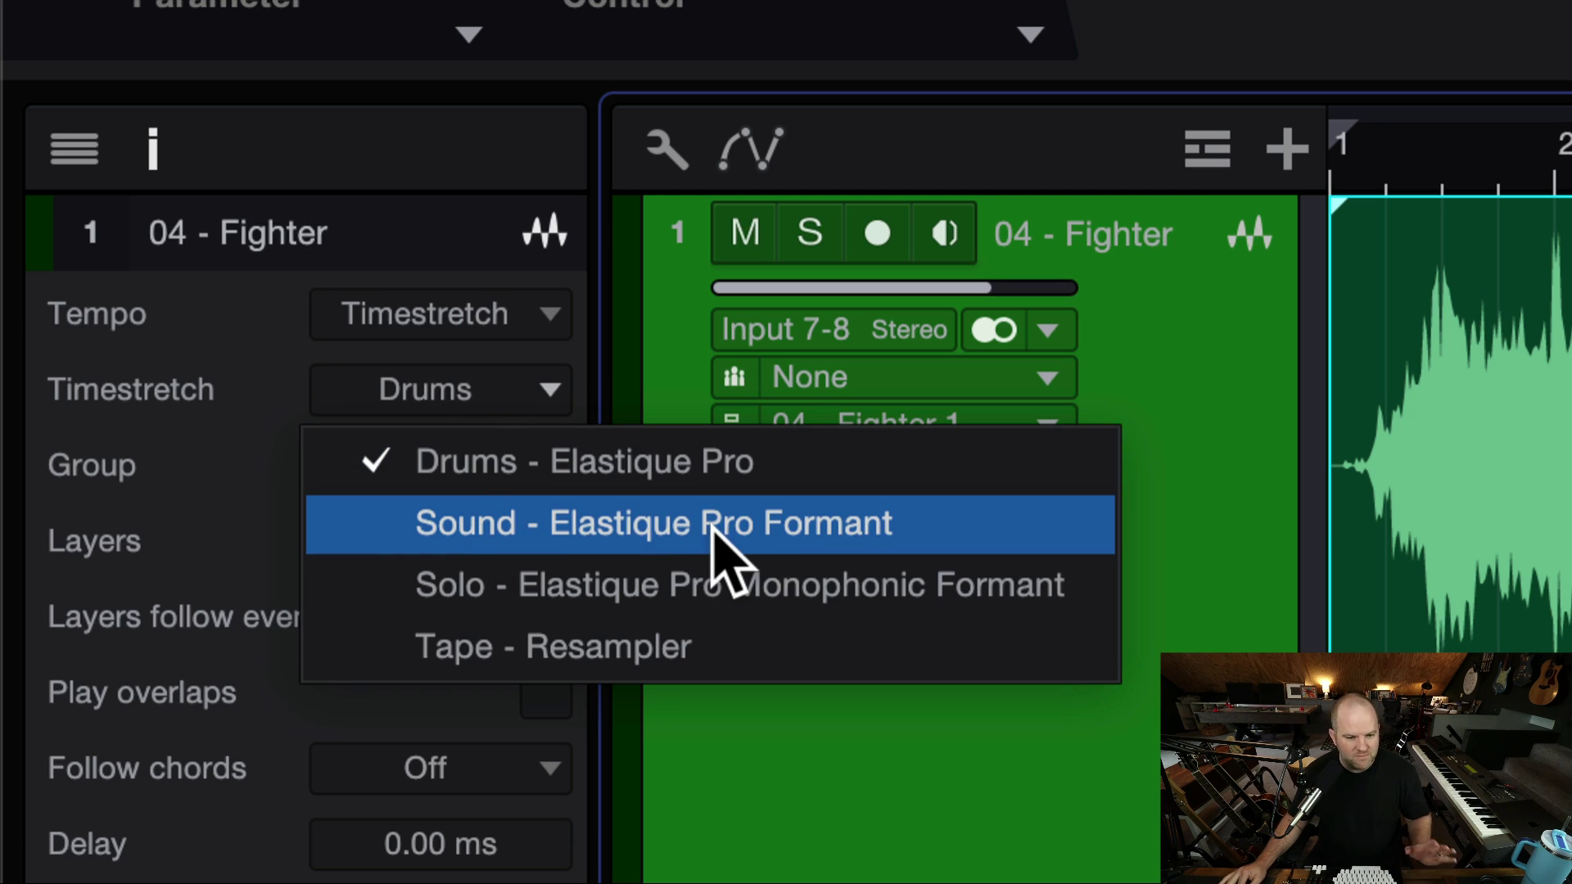
left_click(479, 534)
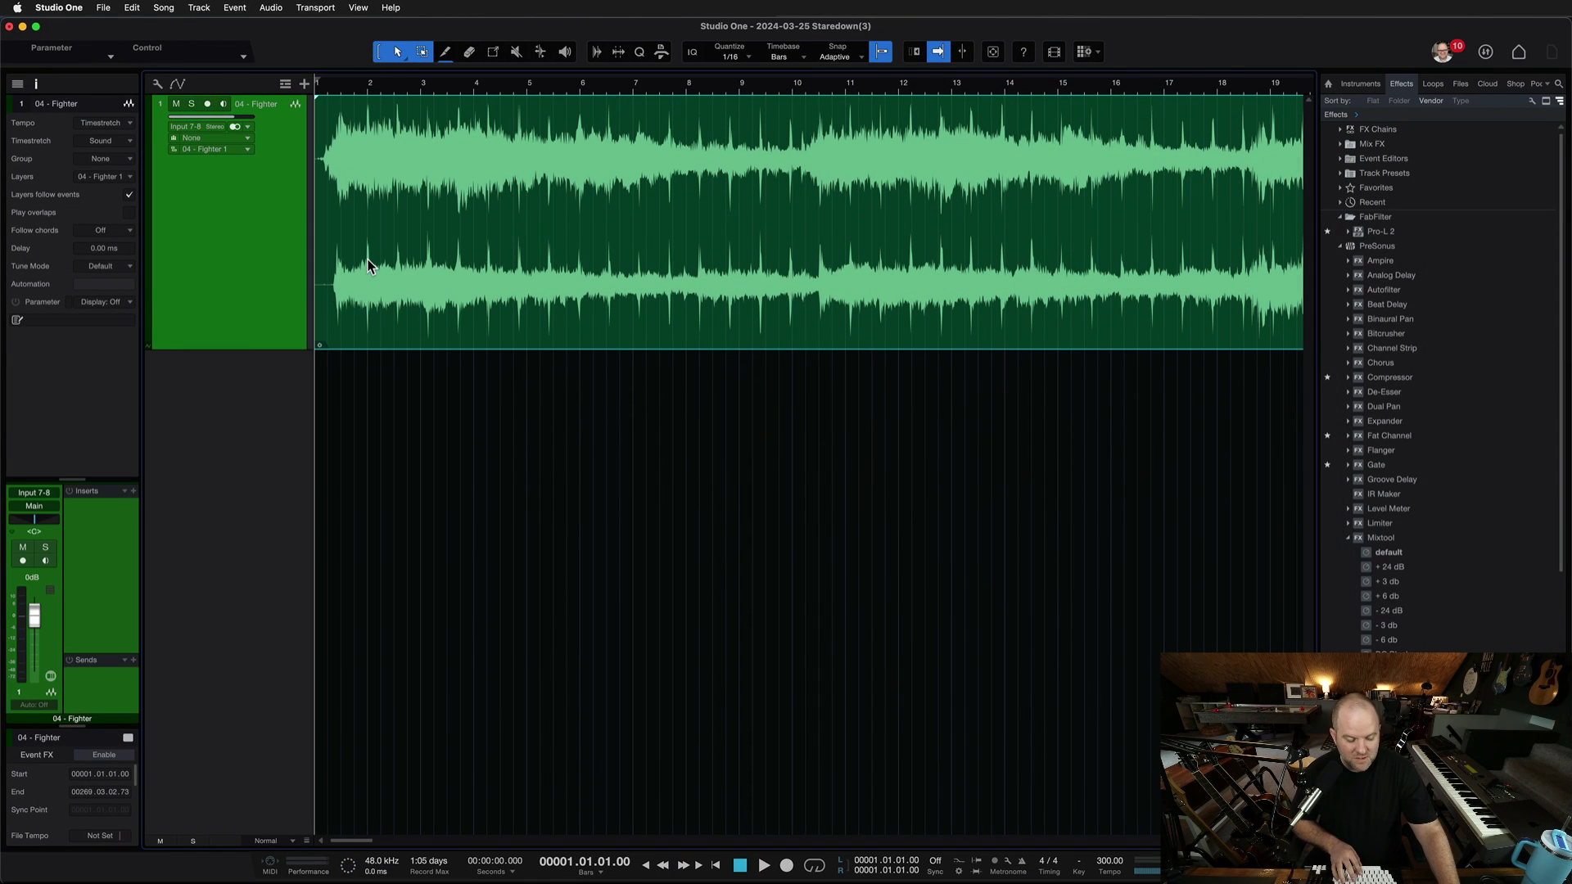
key("space")
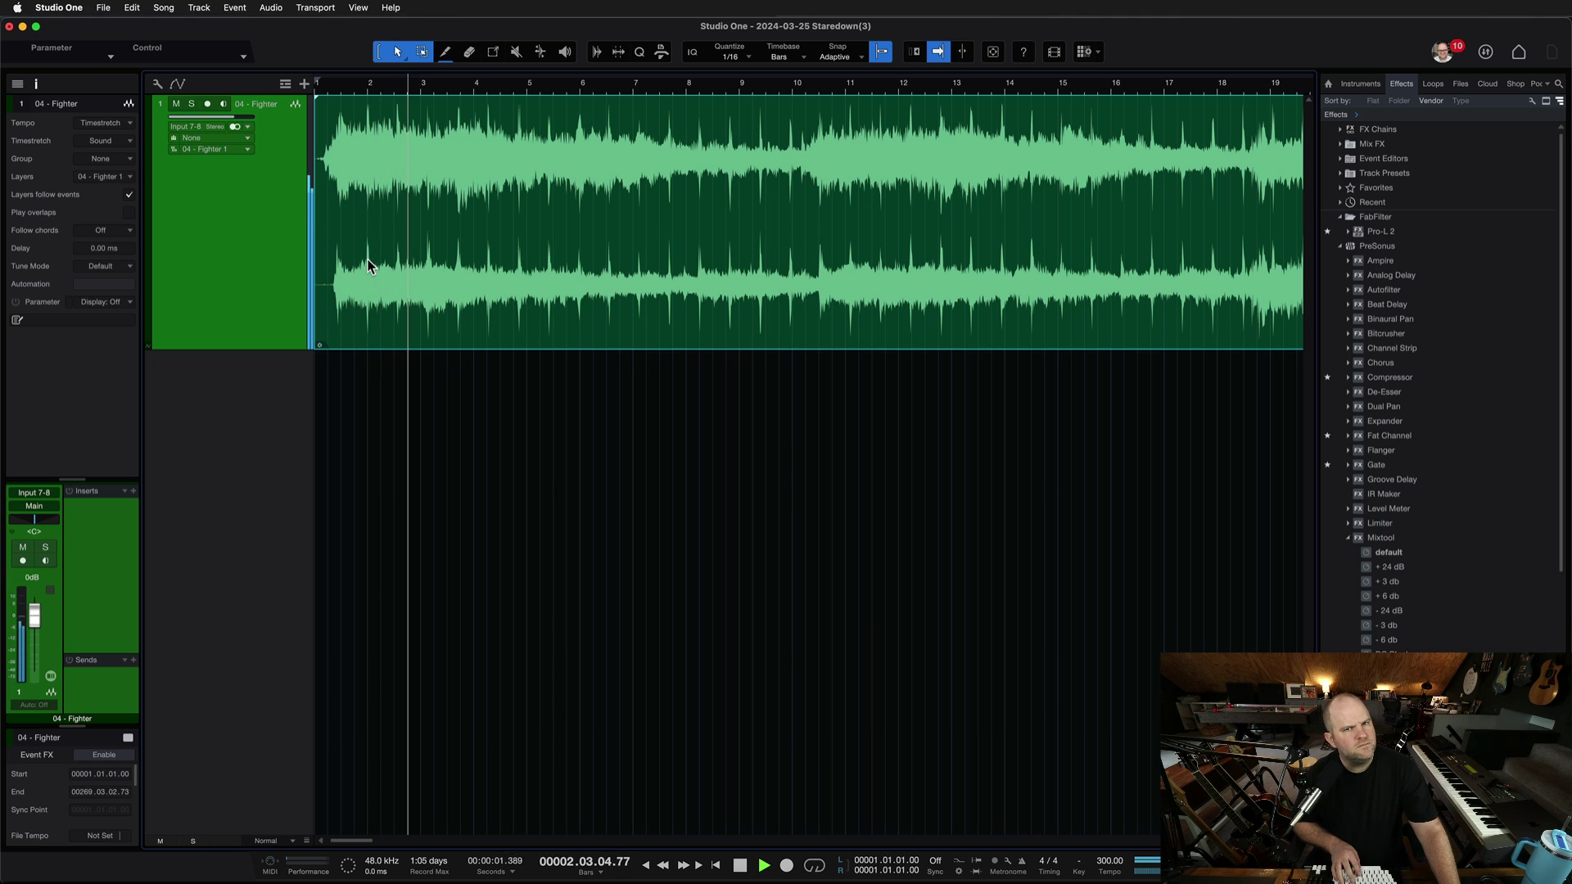
key("space")
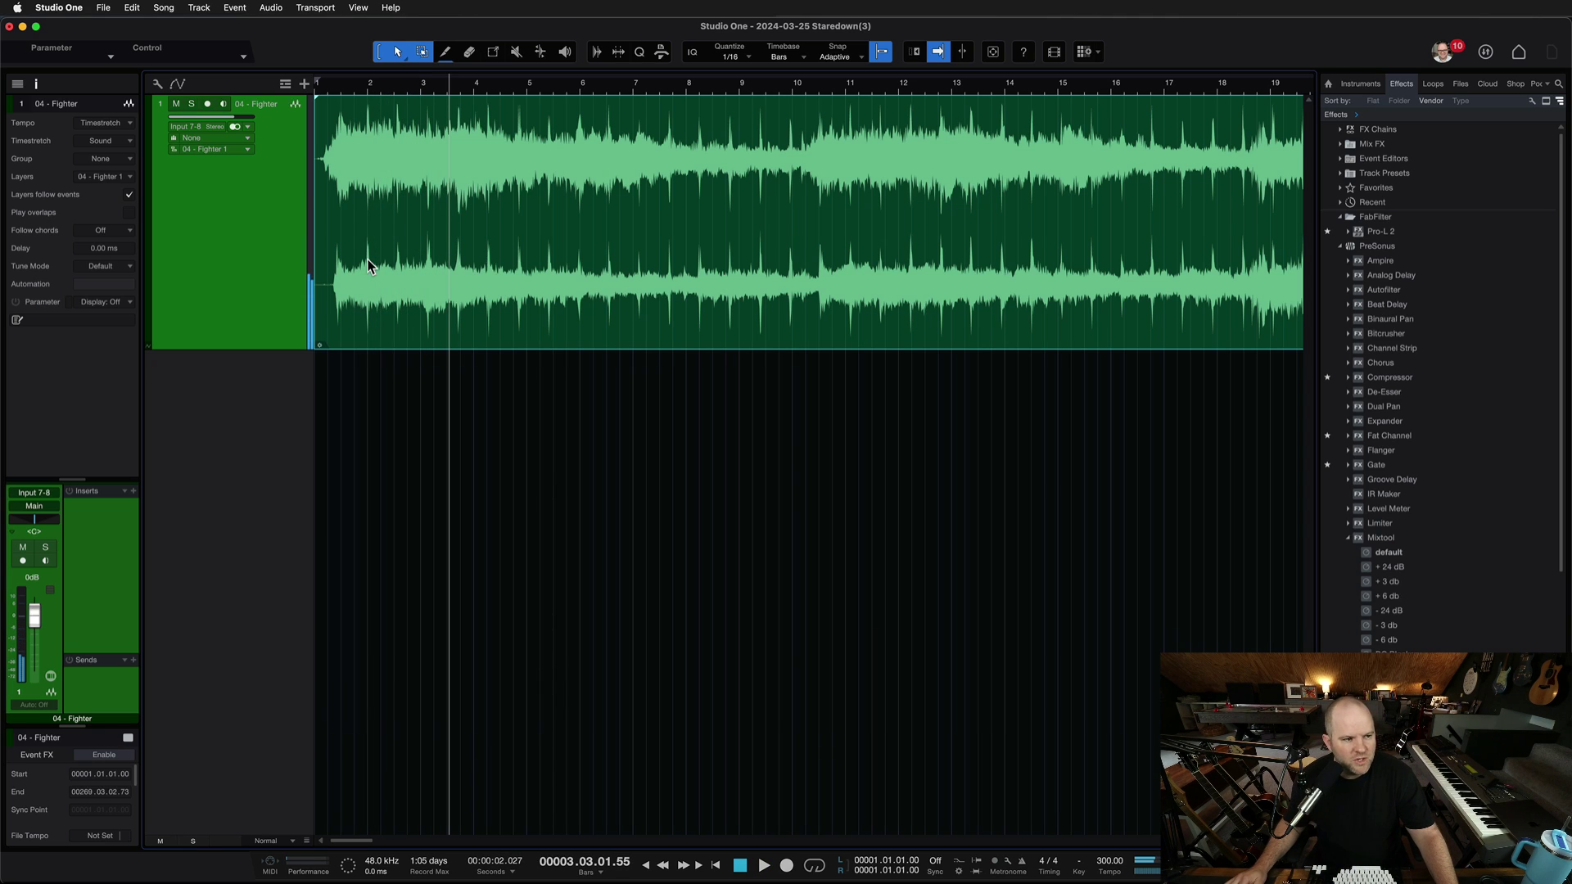
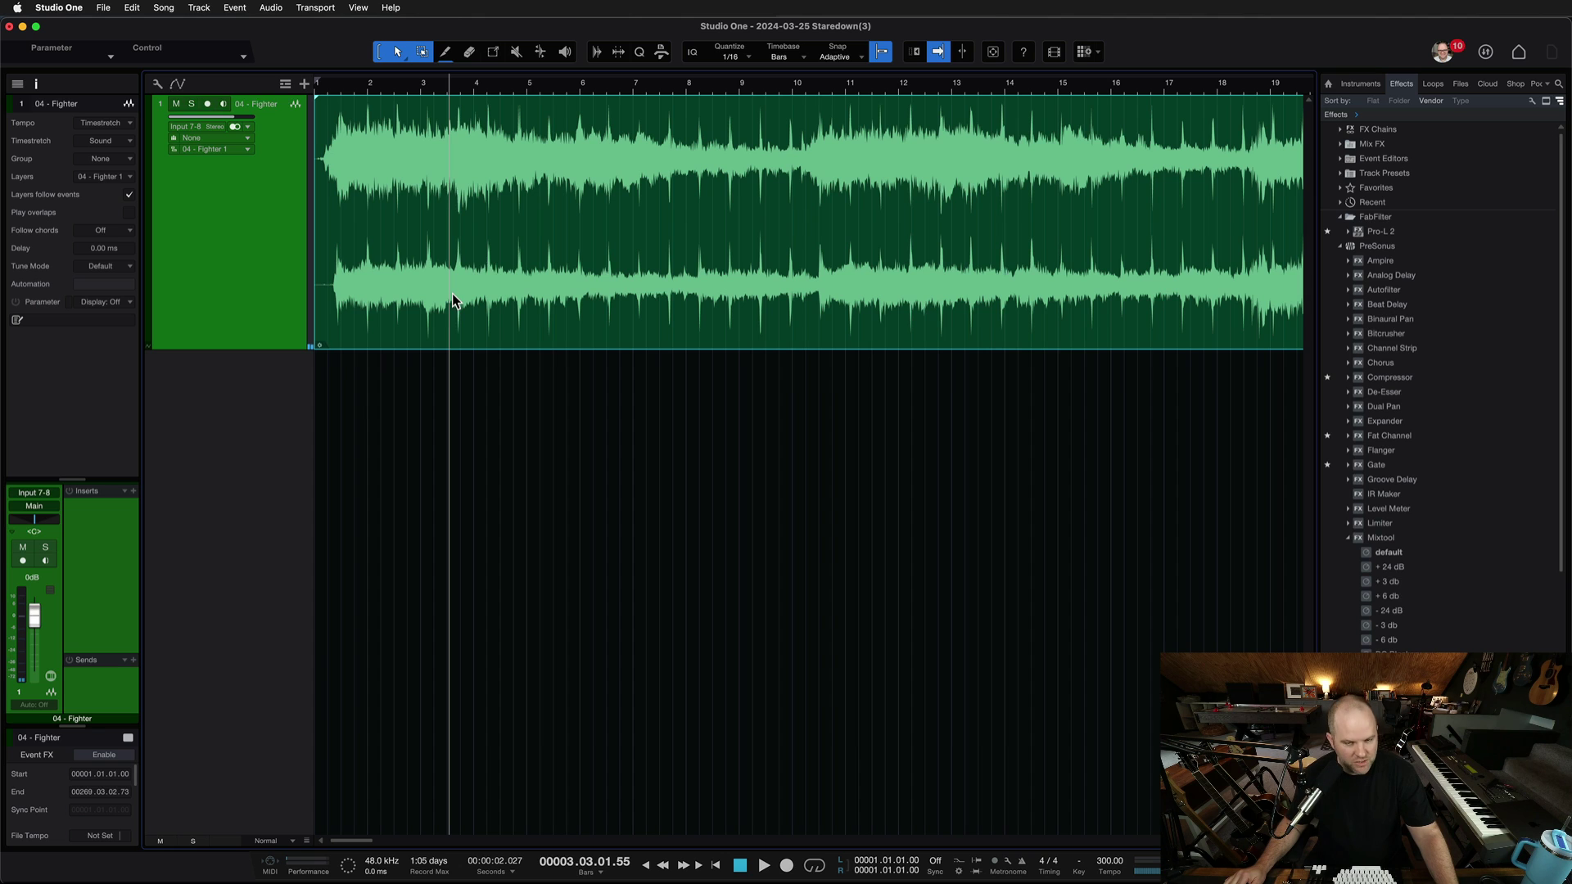
Hide the browser and check the File Tempo setting of the 04 - Fighter event.
key("F5")
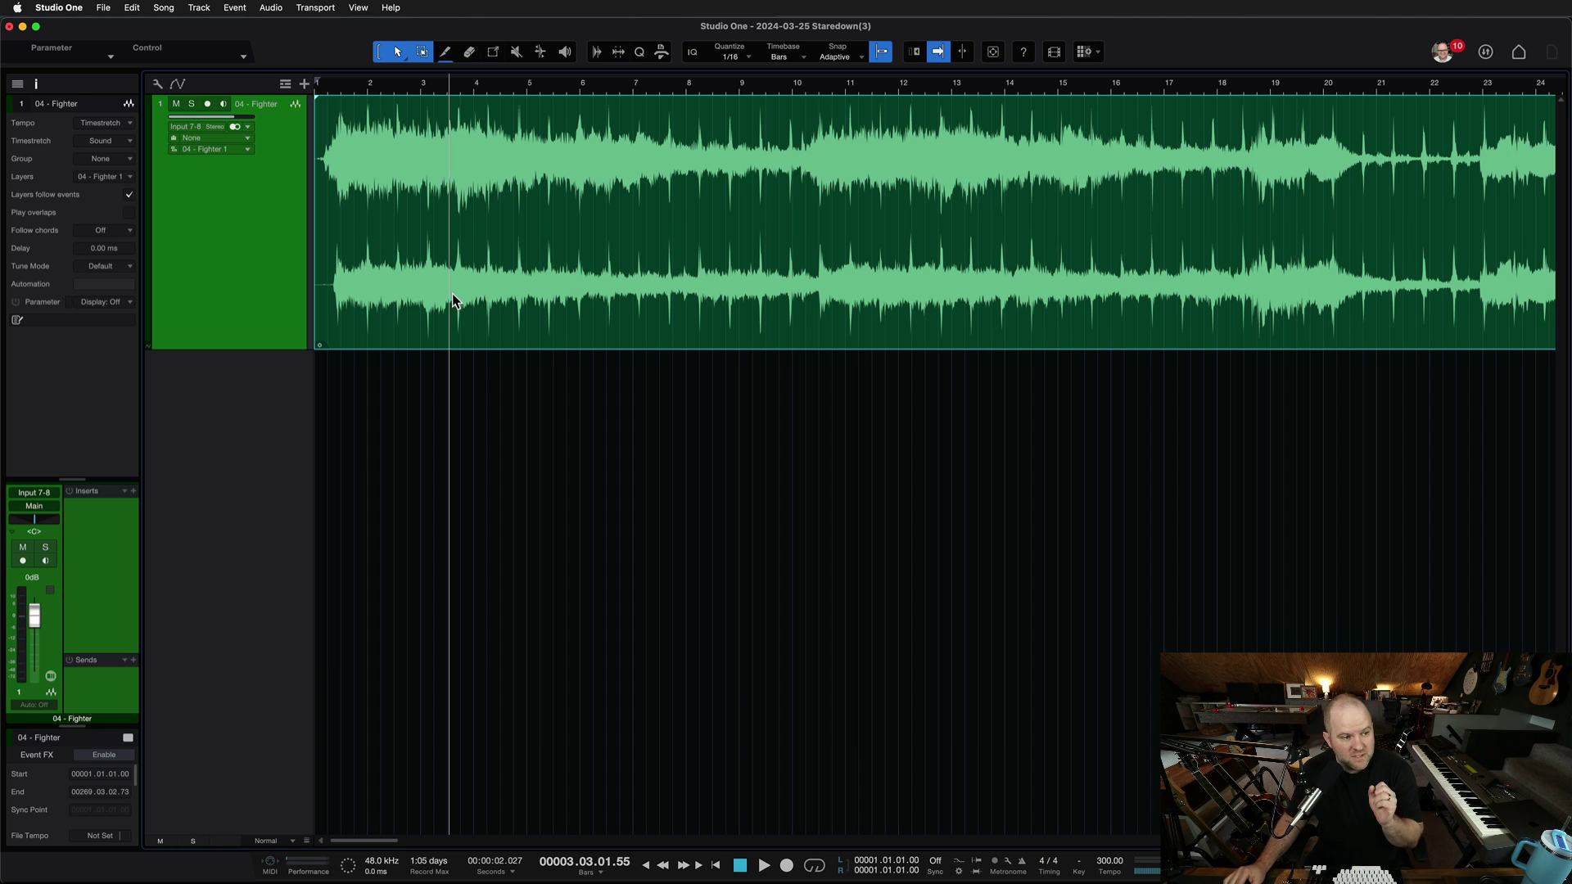
left_click(319, 255)
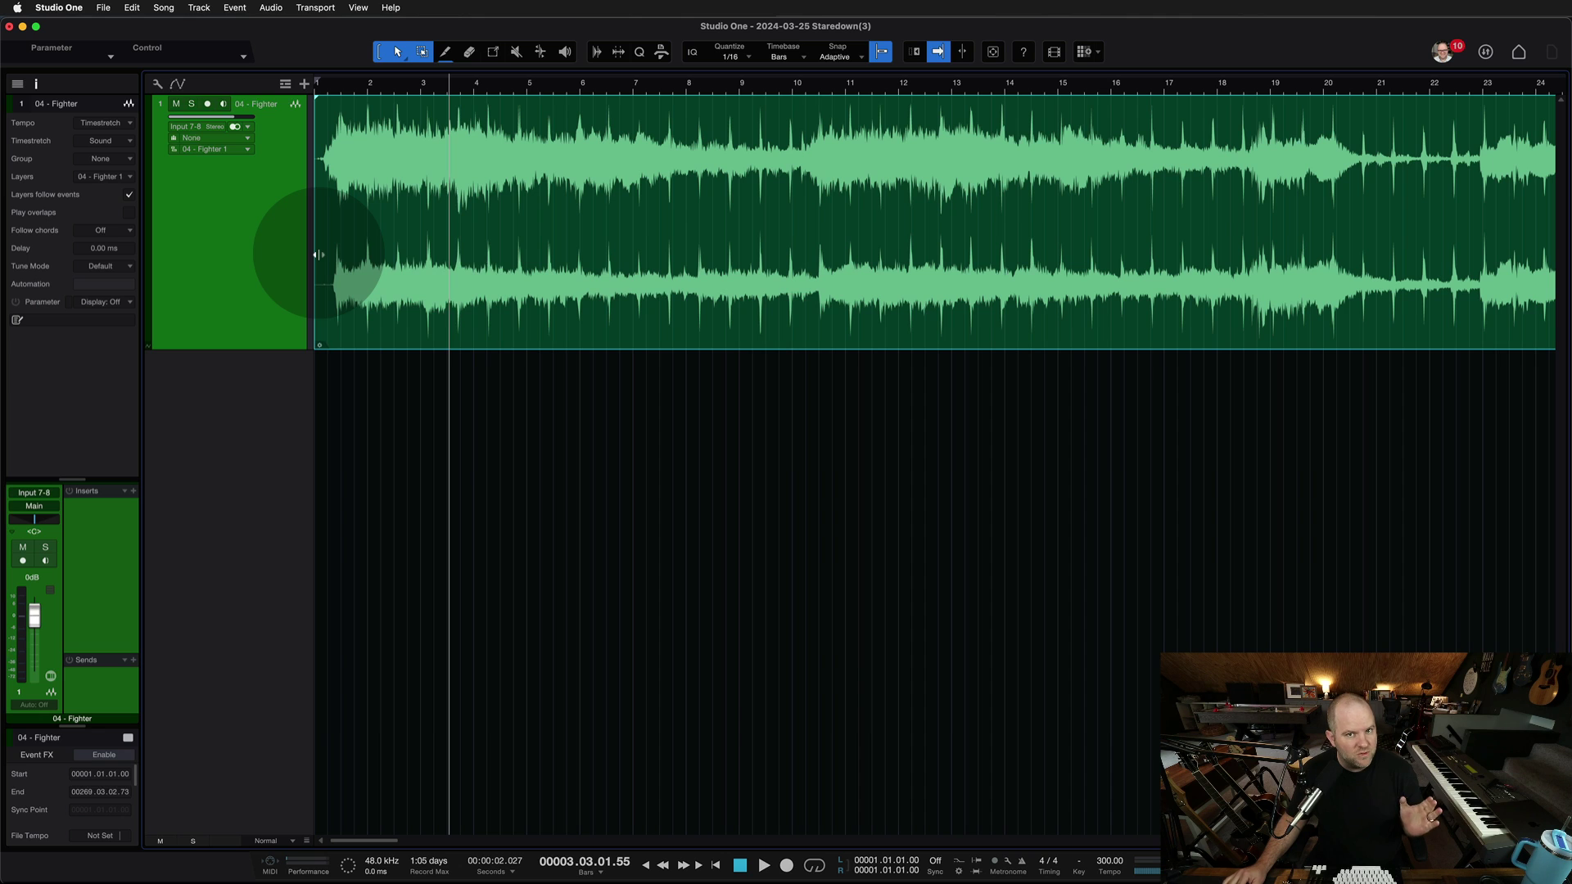
left_click(509, 298)
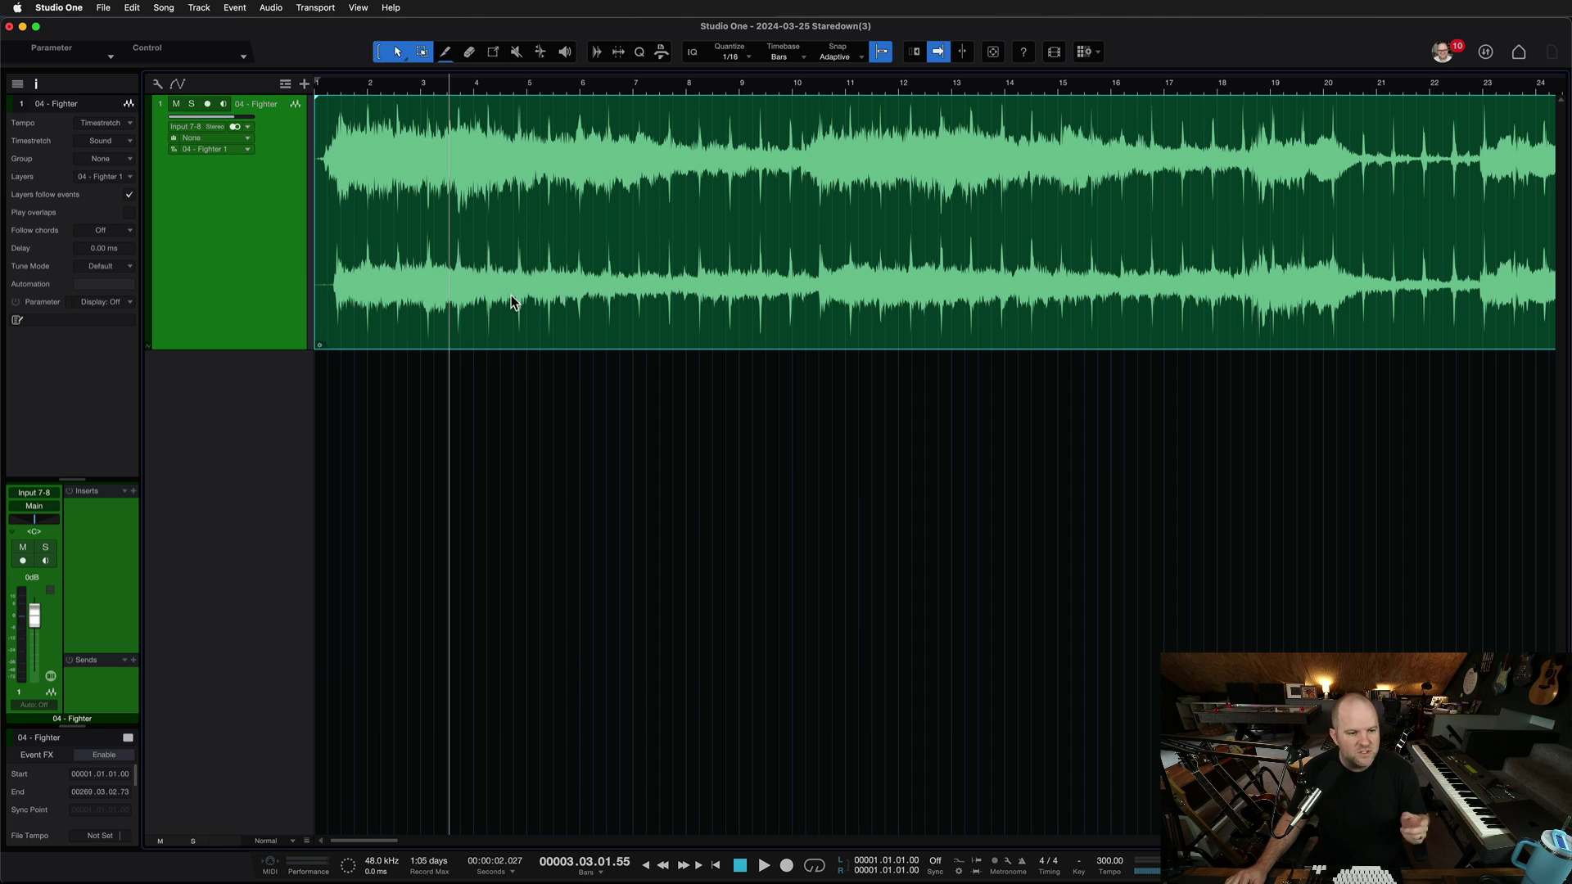
left_click(488, 271)
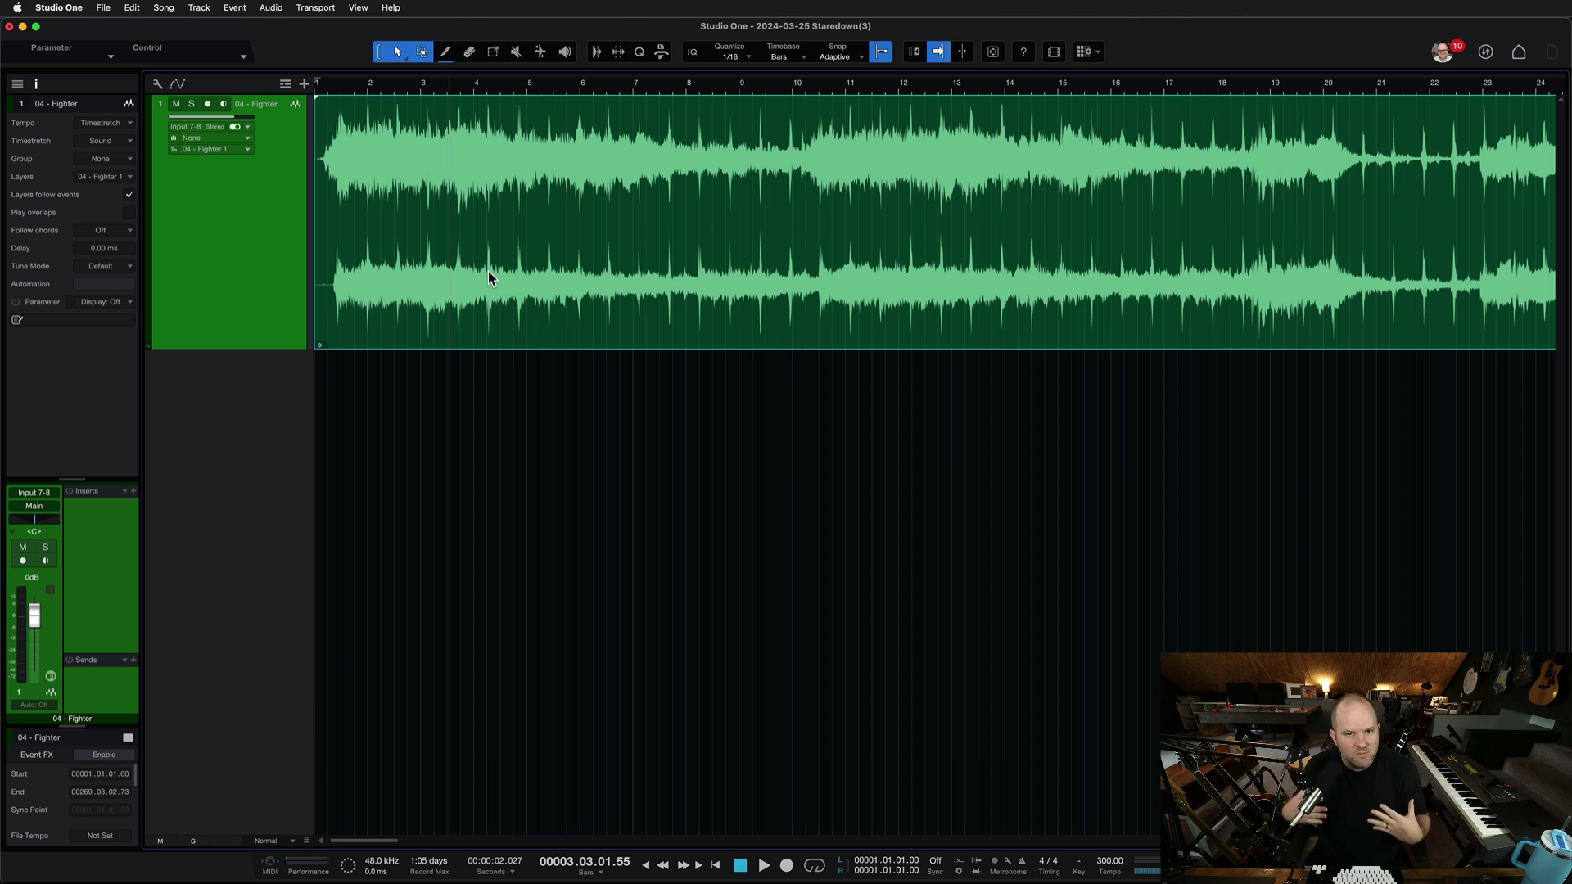
right_click(488, 272)
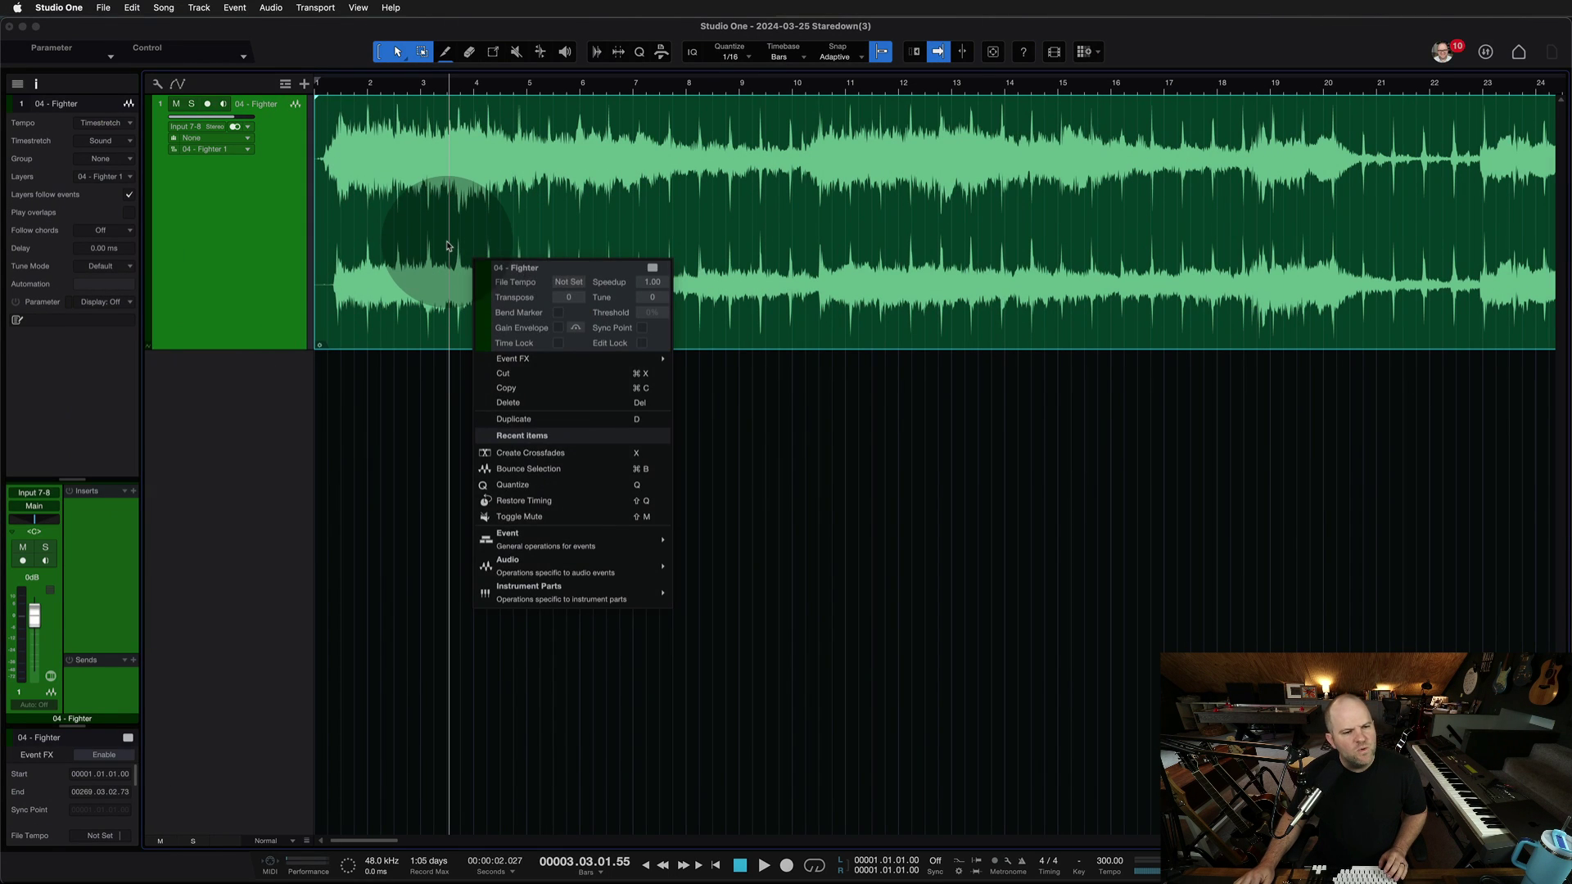
left_click(447, 243)
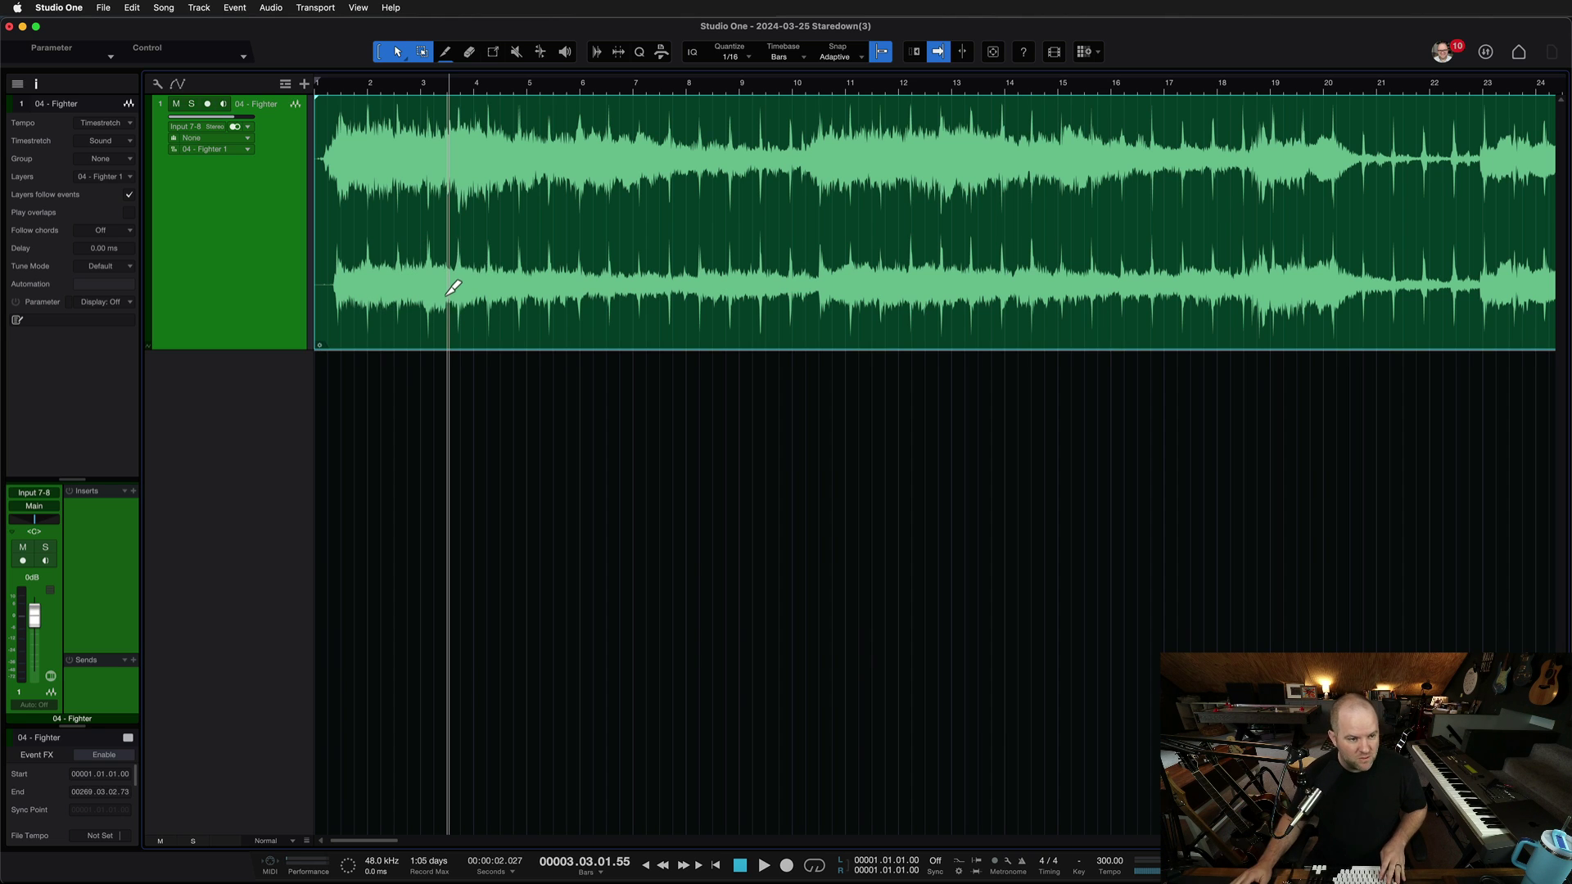
Try enabling Write tempo to audio files in the mixdown export options and cancel the export.
key("super+e")
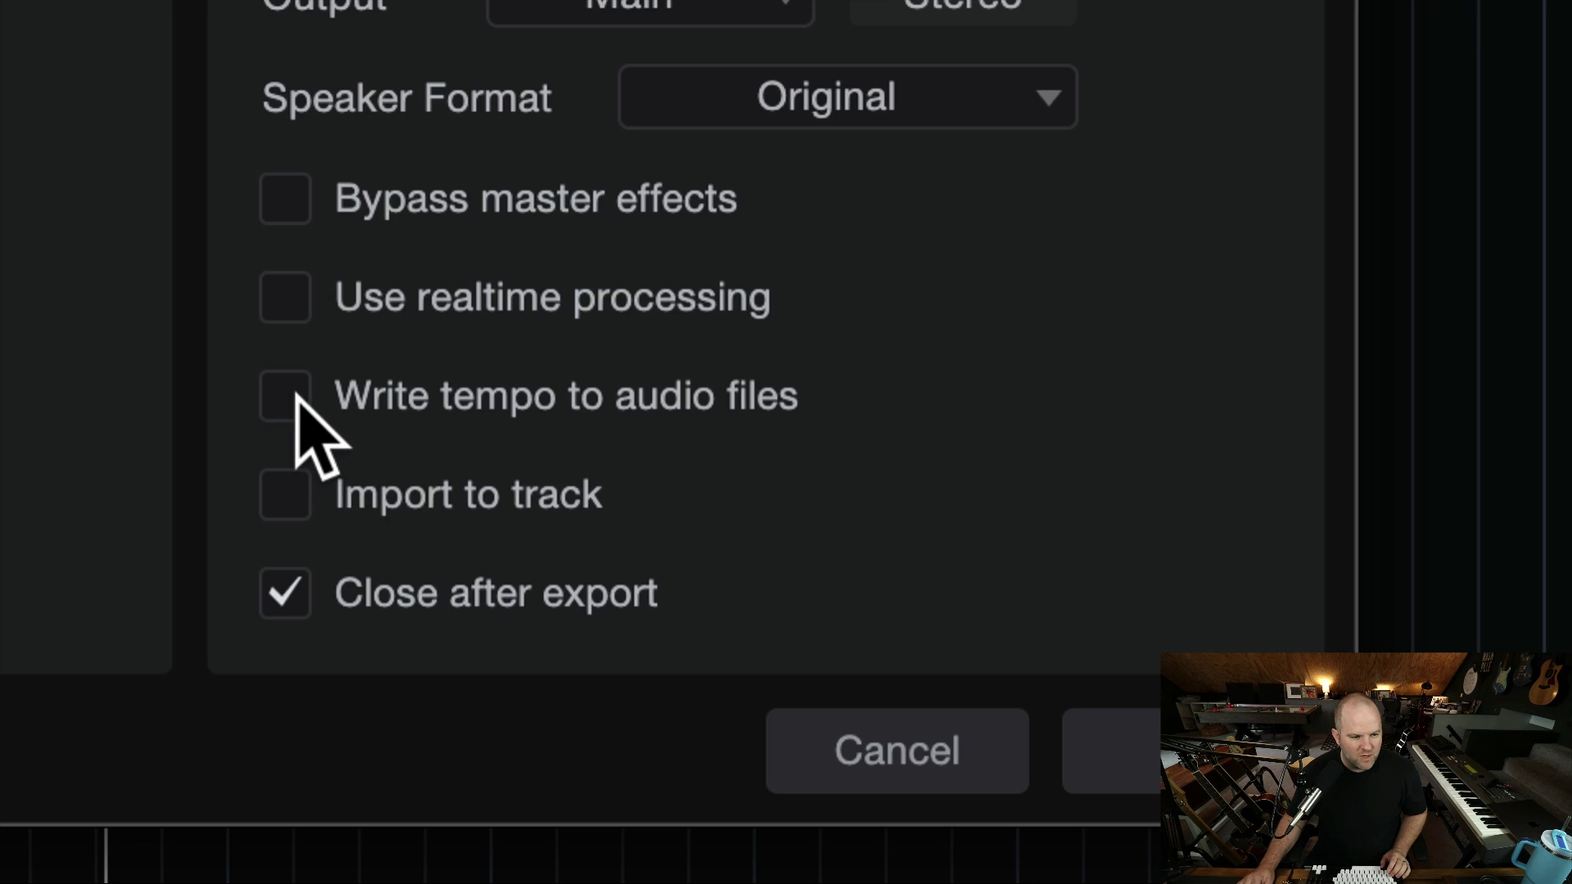
left_click(296, 395)
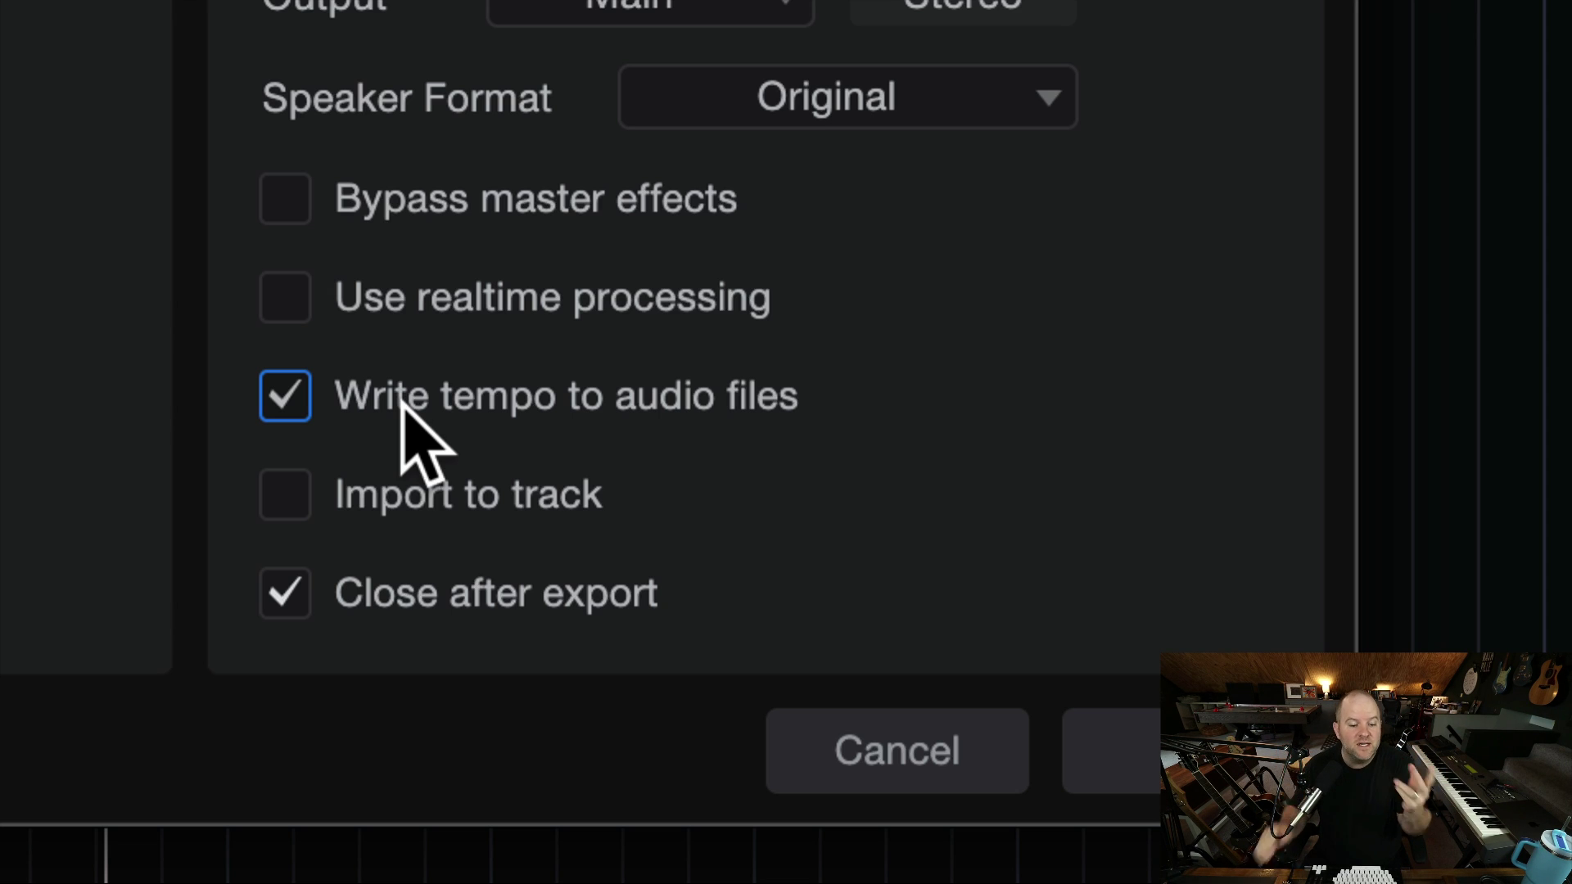
left_click(898, 745)
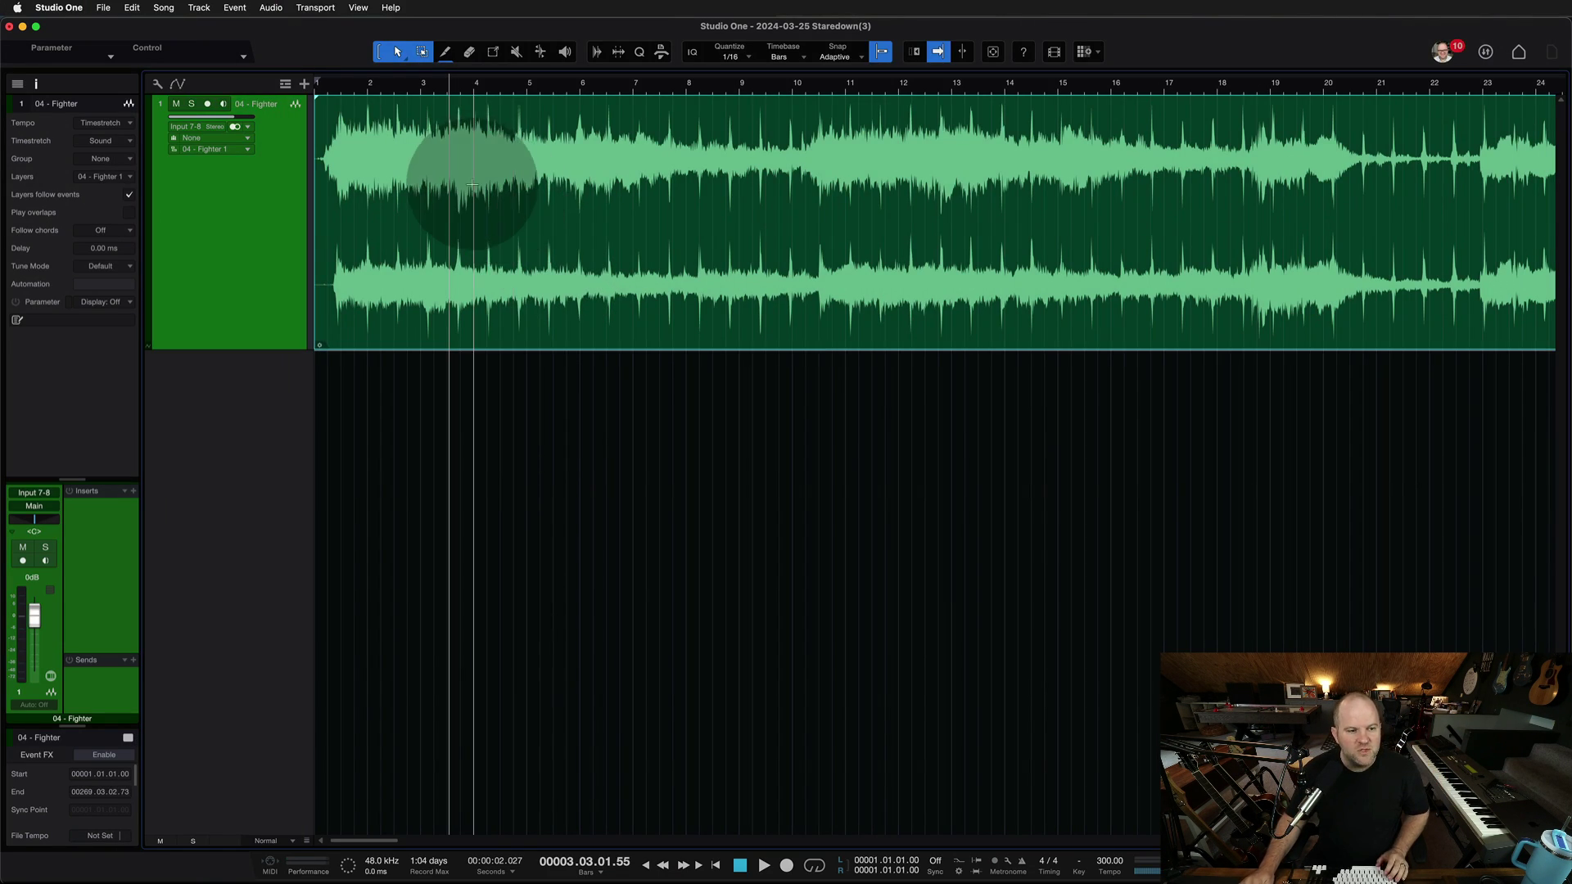
Set the file tempo of the 04 - Fighter event to 120.
right_click(466, 238)
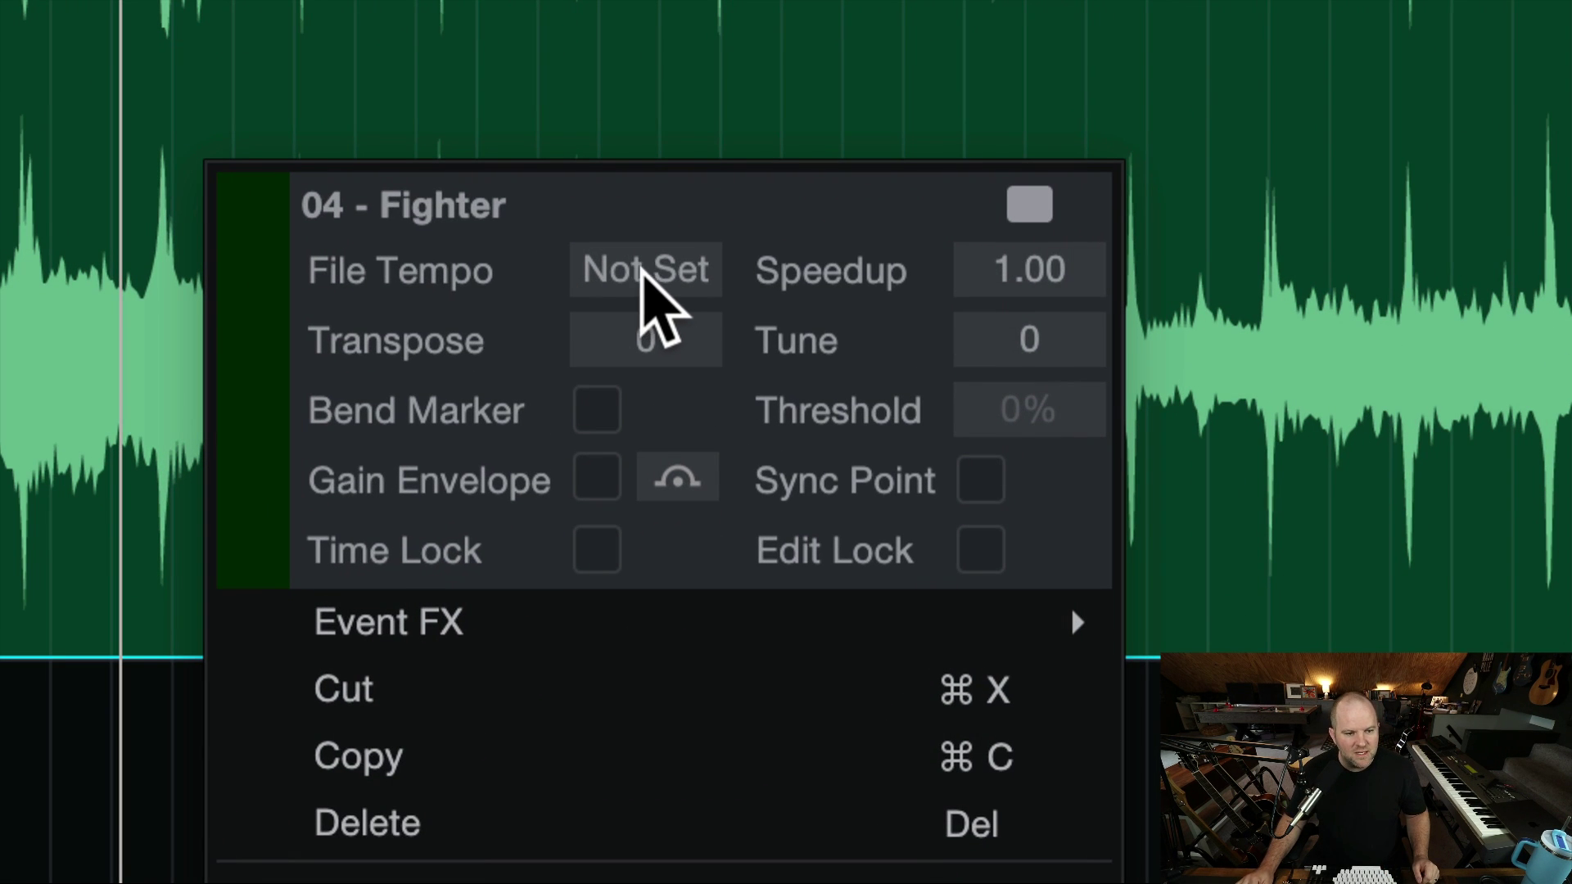
left_click(646, 272)
type("120")
key("Return")
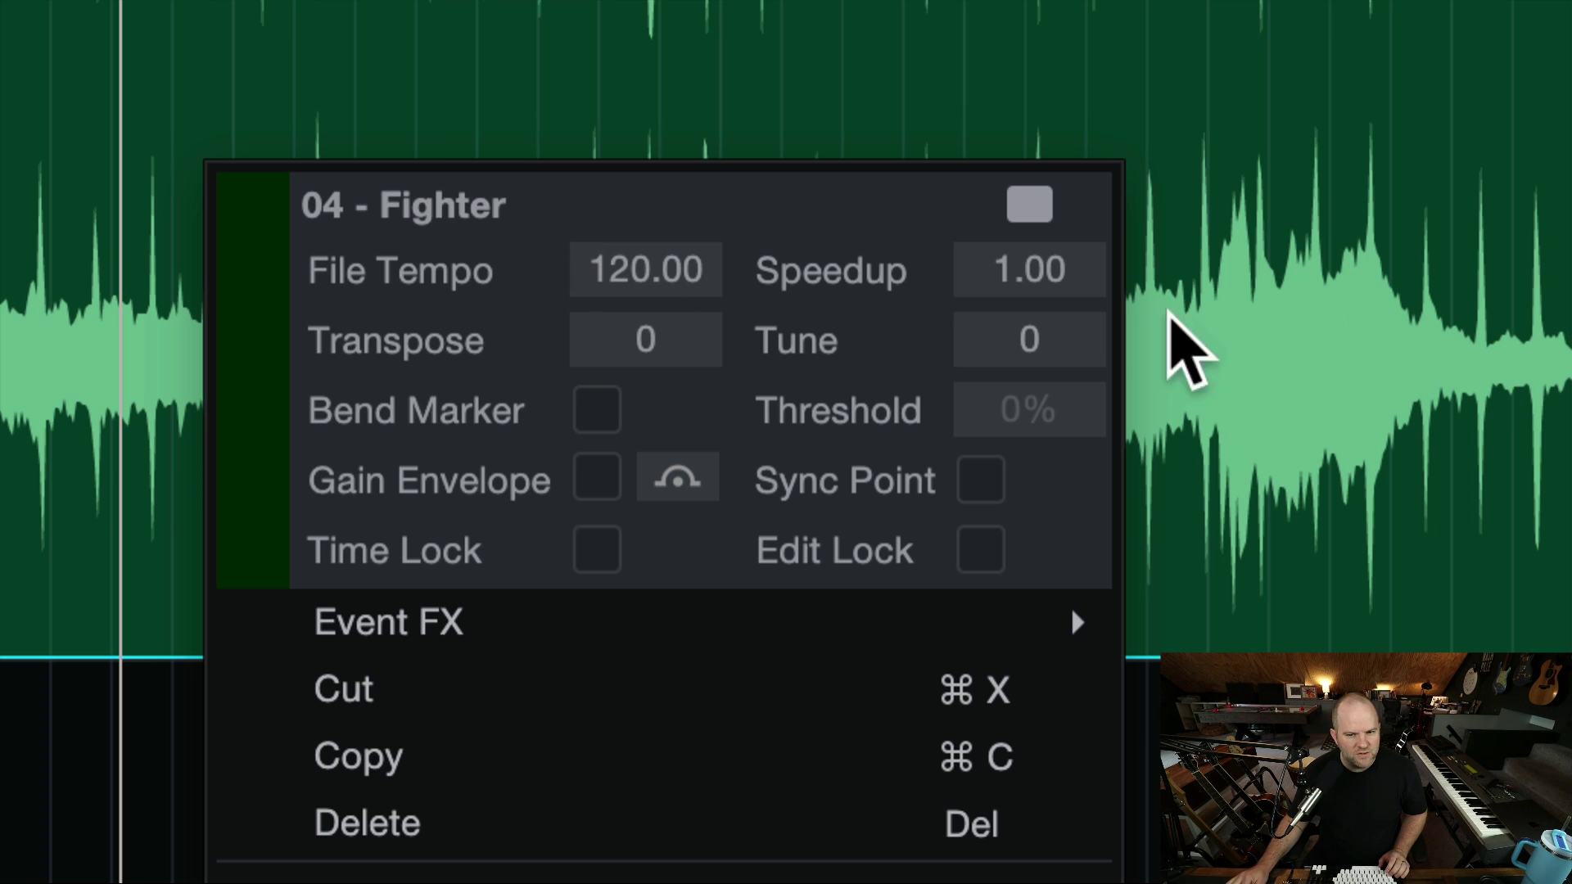
Play the opening bars of the 04 - Fighter track from the song start, using the new file tempo.
left_click(1217, 303)
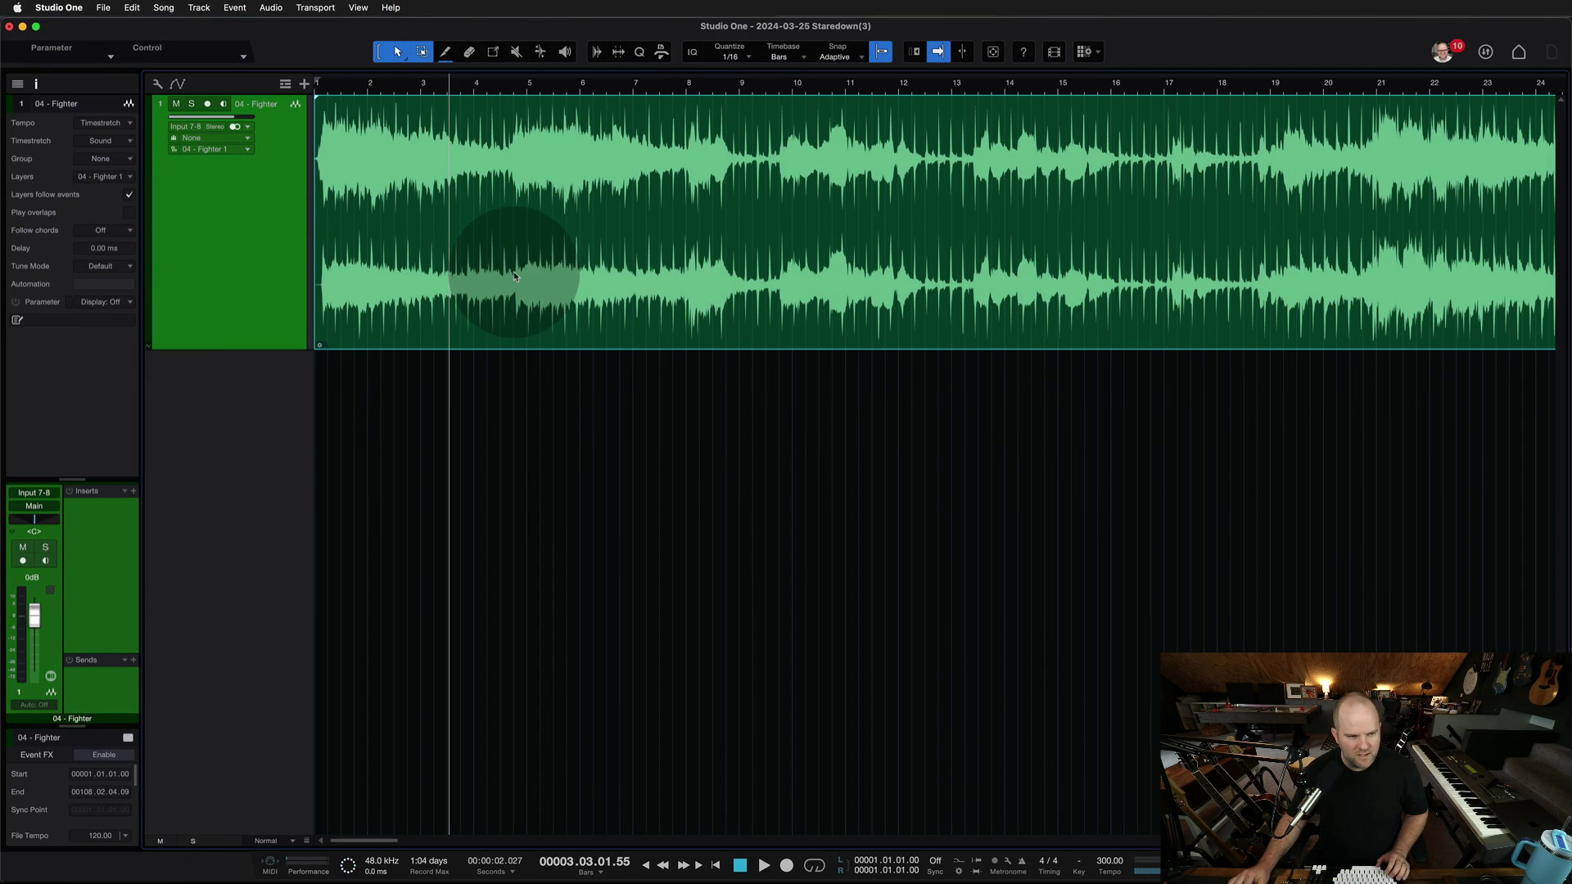
key("comma")
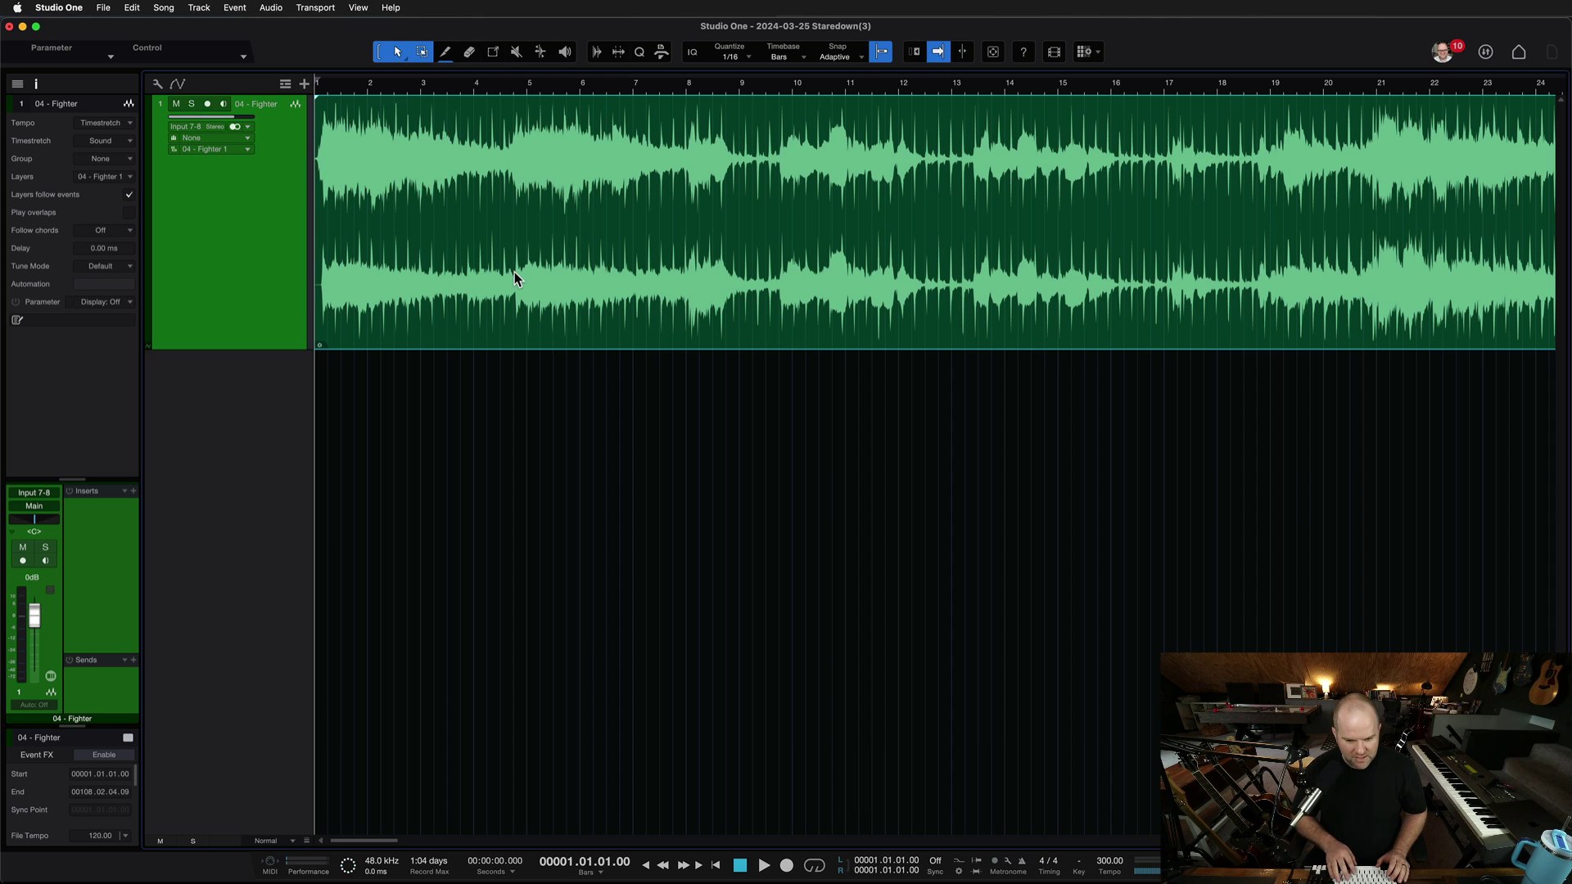
key("space")
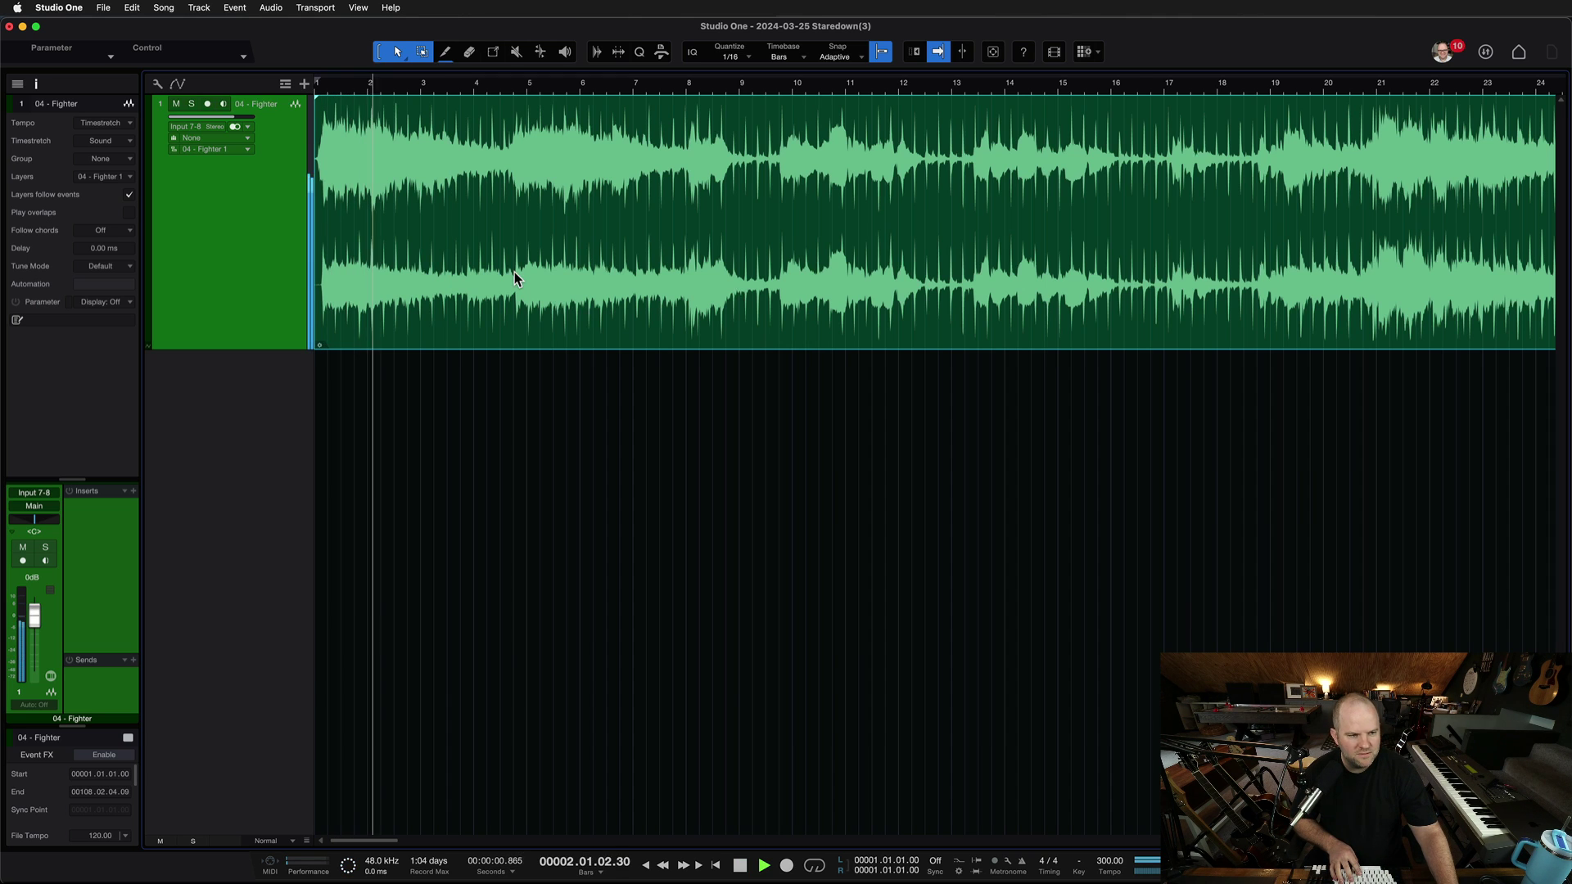
key("space")
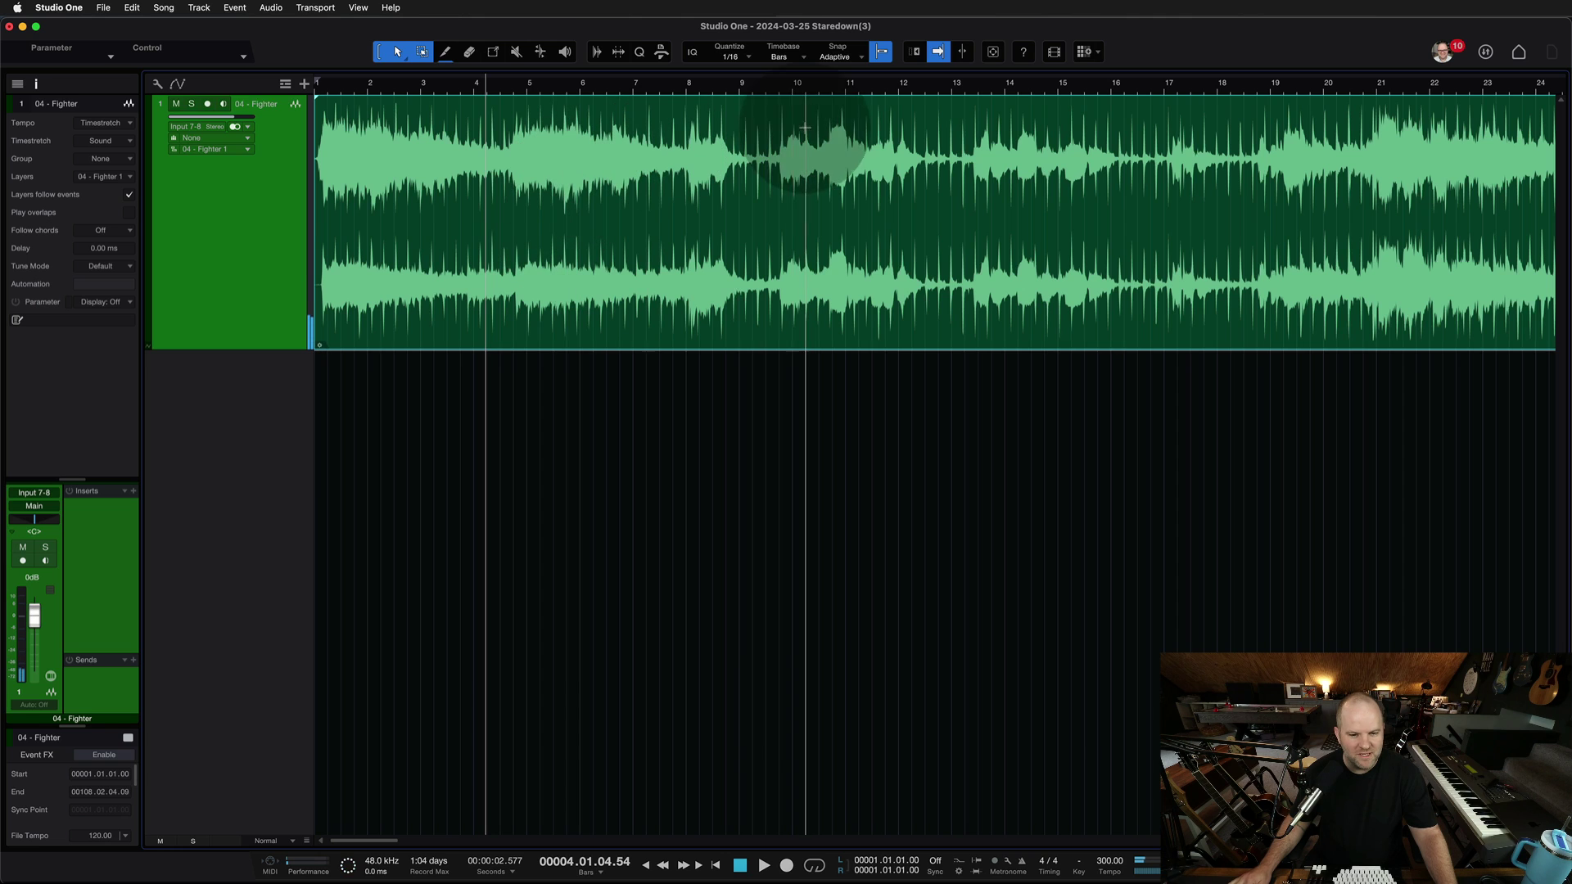
Check the File Tempo setting of the 04 - Fighter event.
right_click(605, 302)
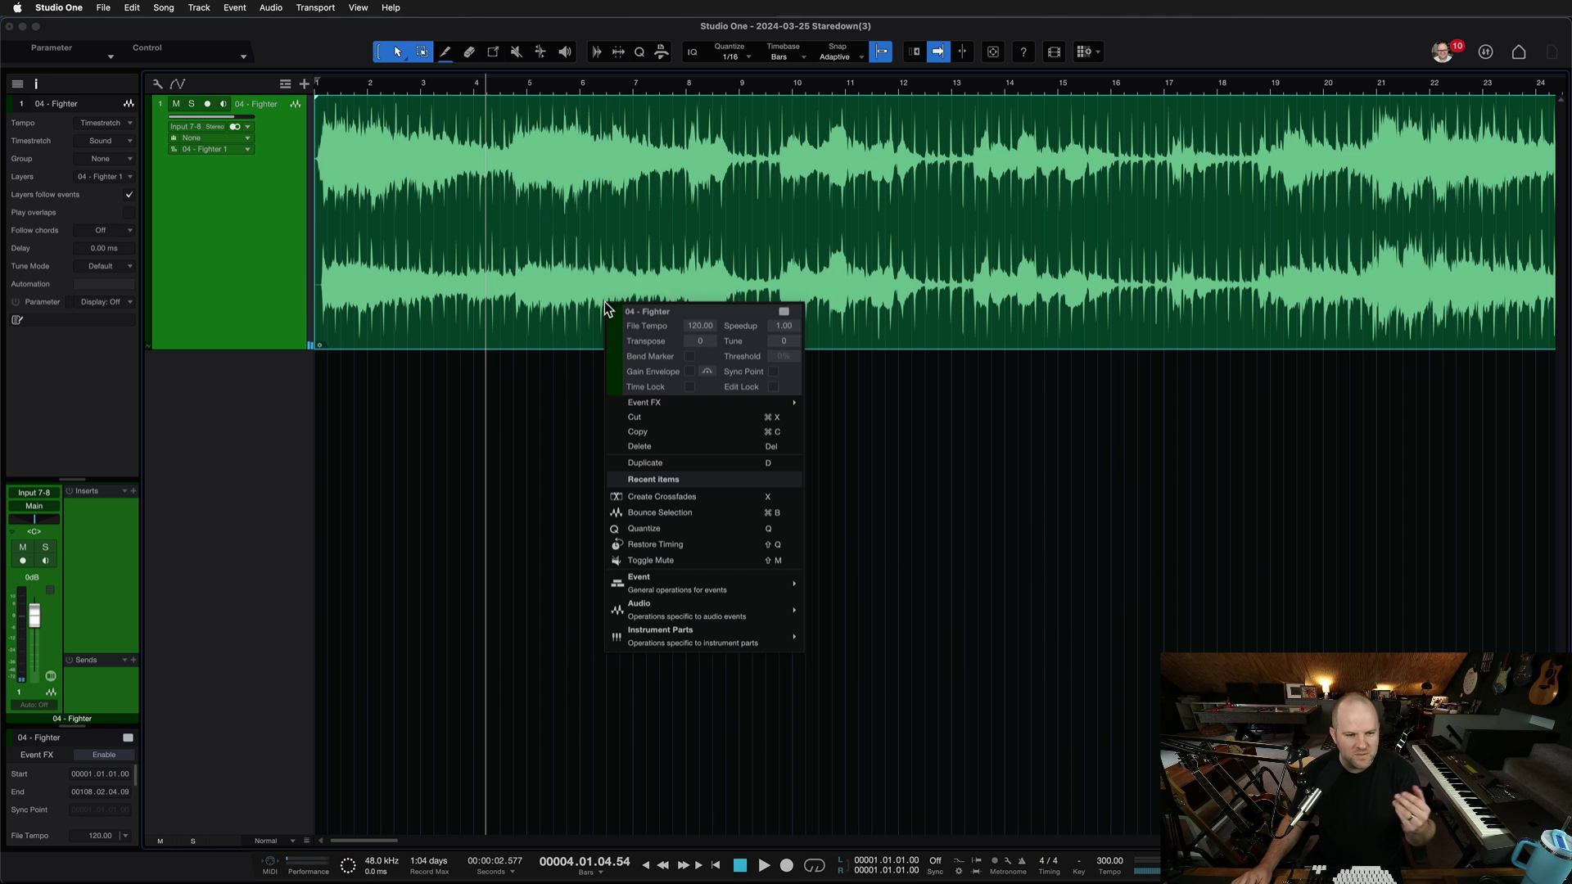
left_click(706, 274)
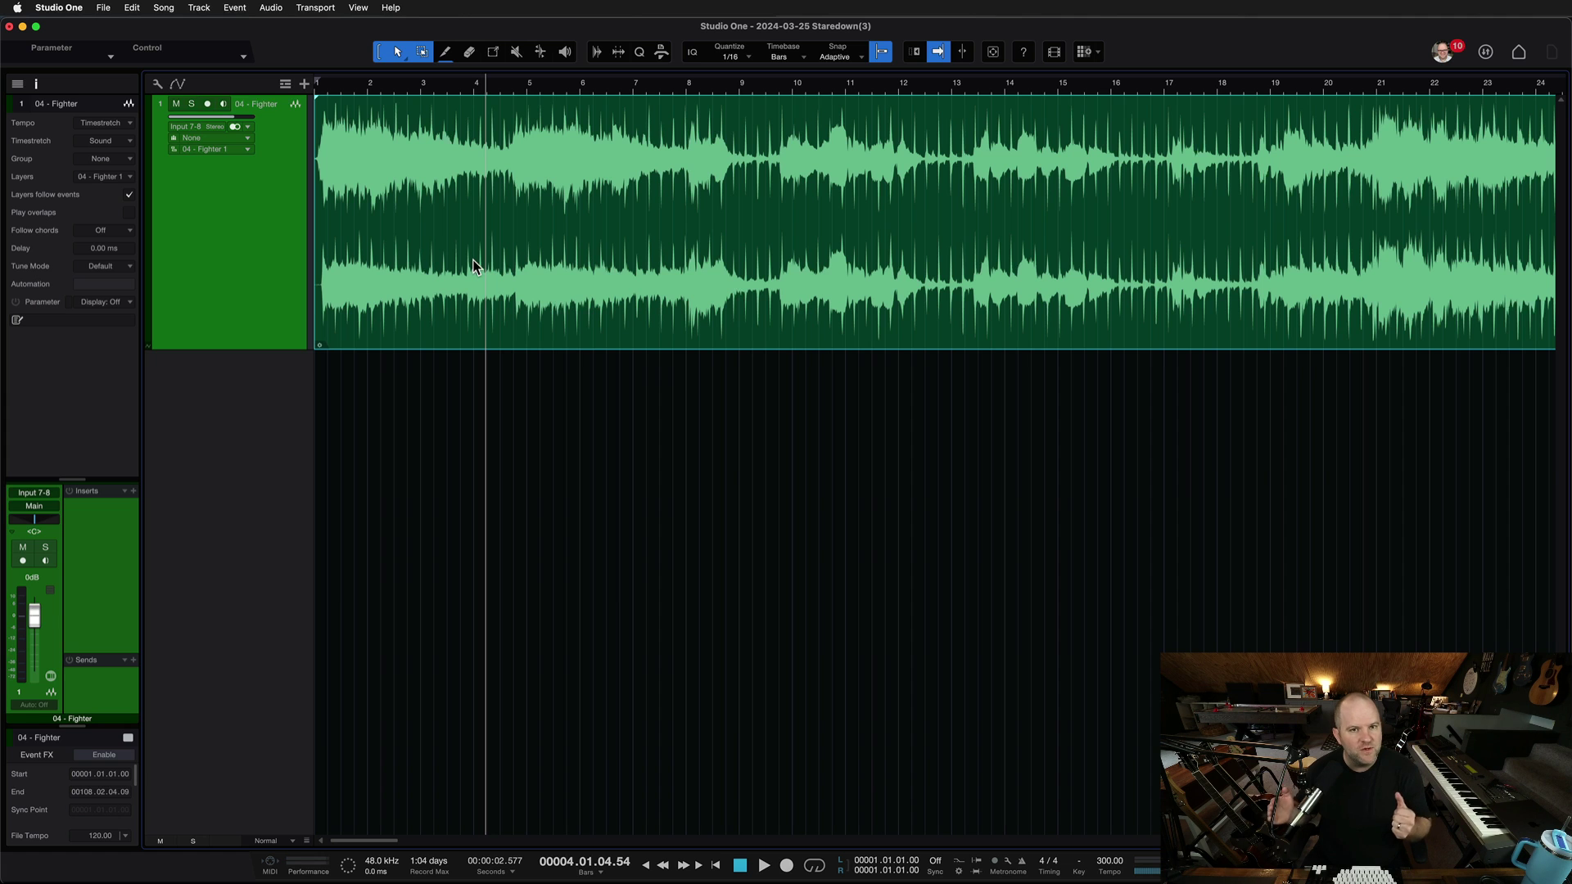
right_click(473, 270)
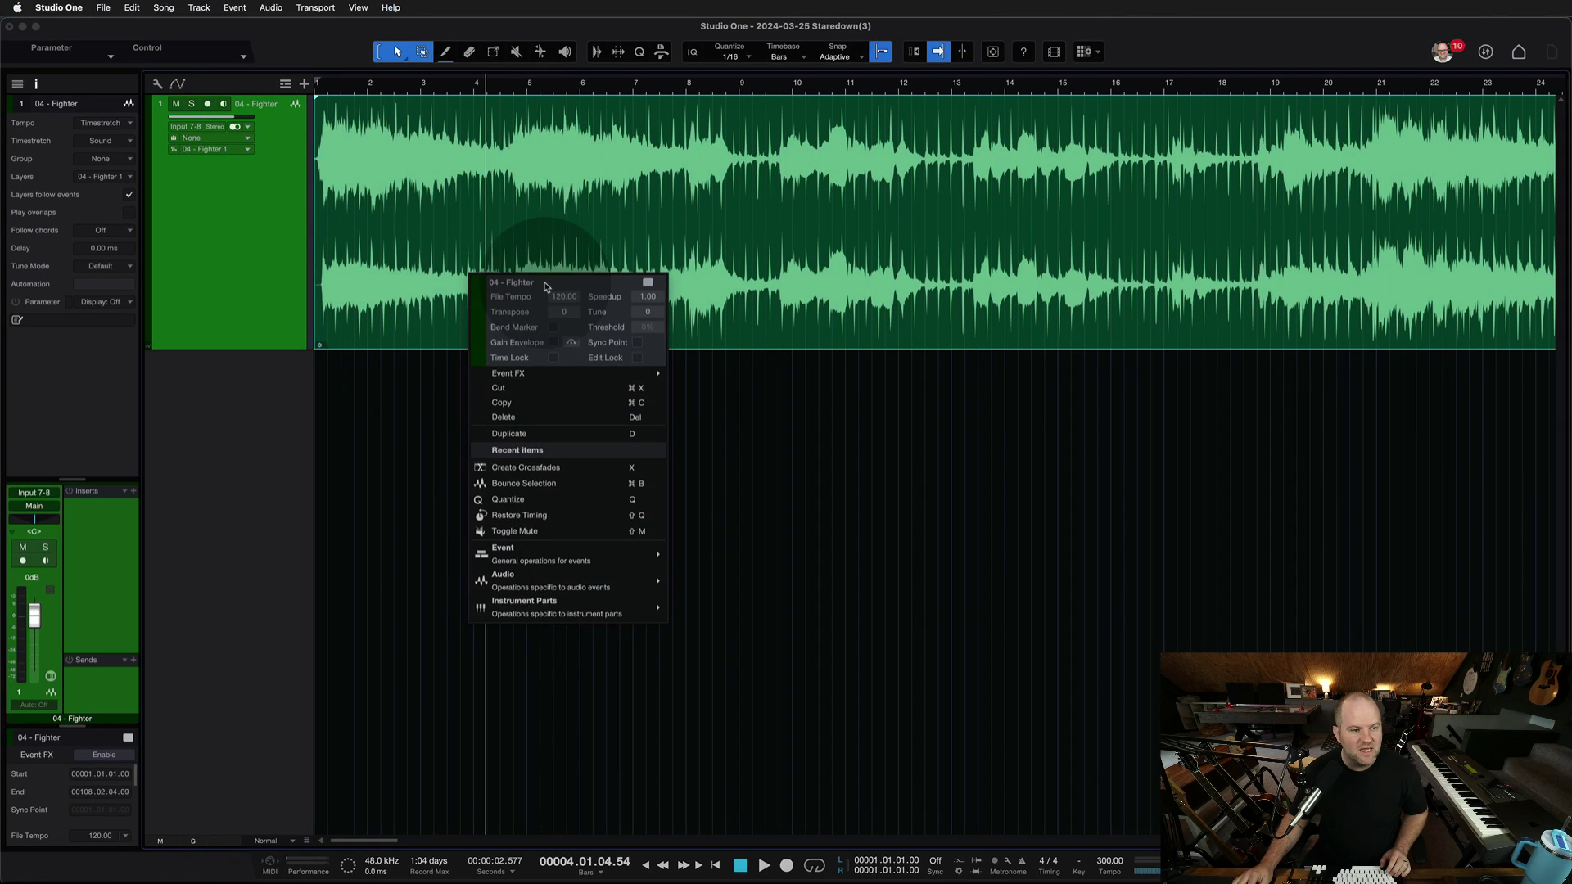
left_click(359, 297)
left_click(455, 303)
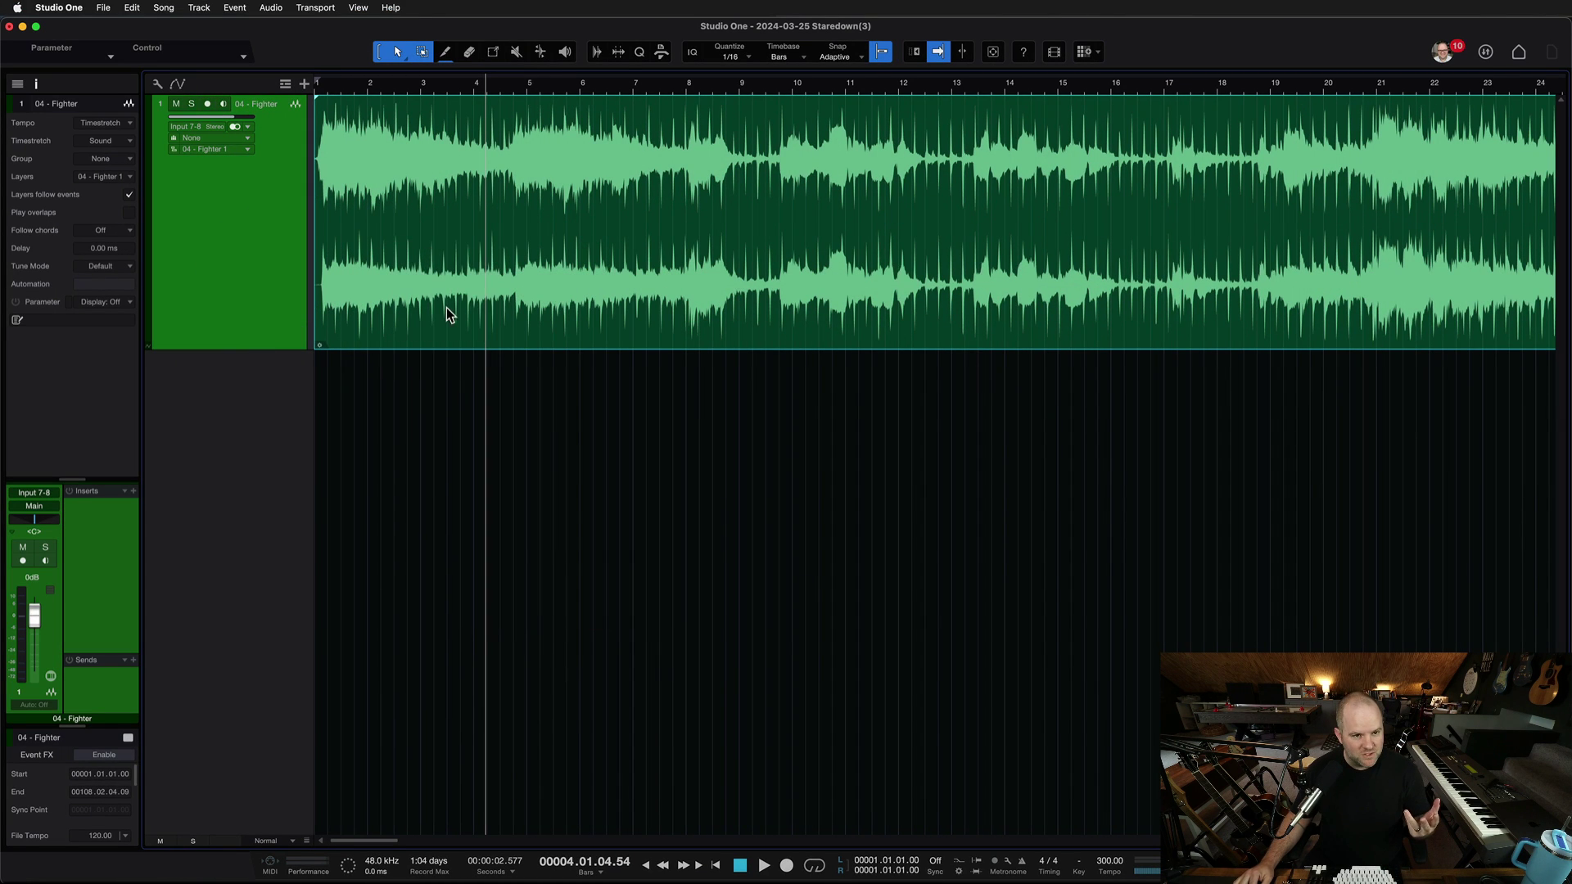
left_click(592, 260)
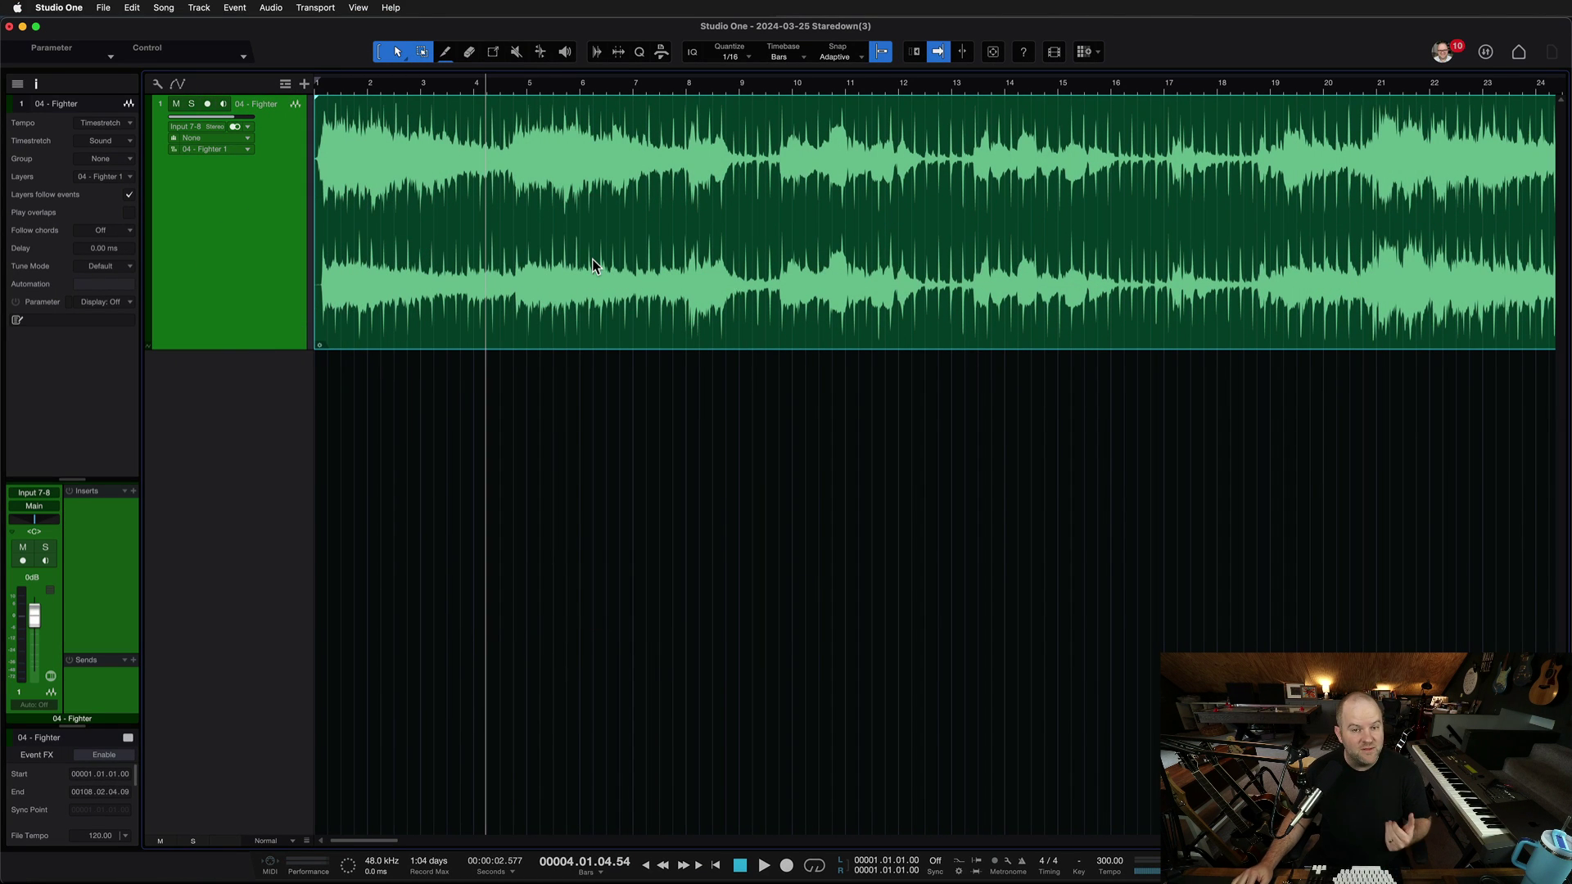
left_click(499, 272)
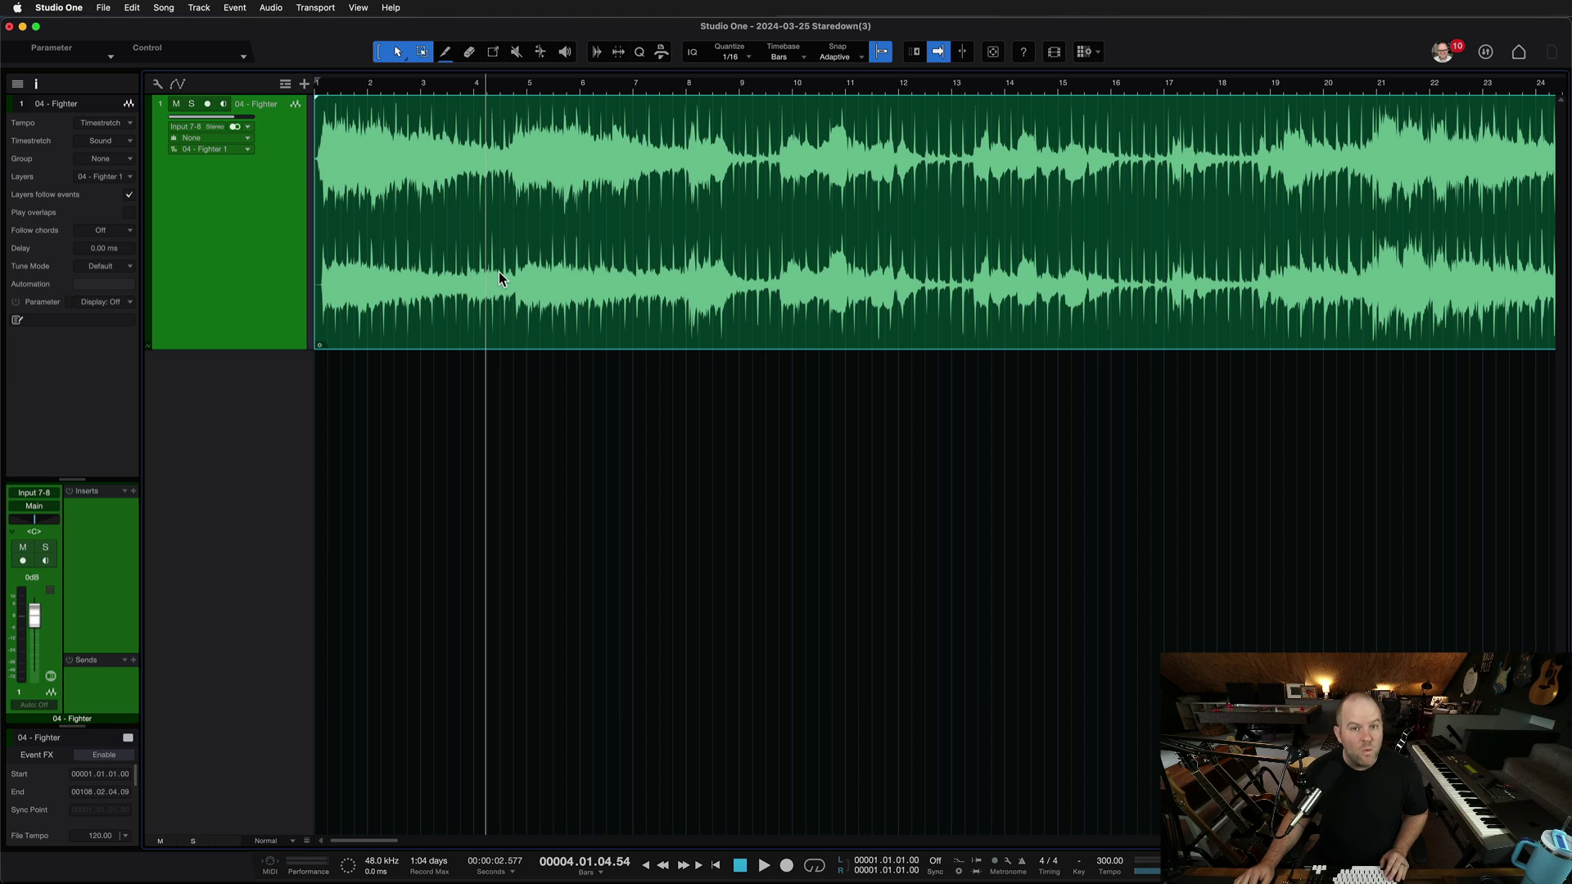
left_click(479, 269)
left_click(688, 303)
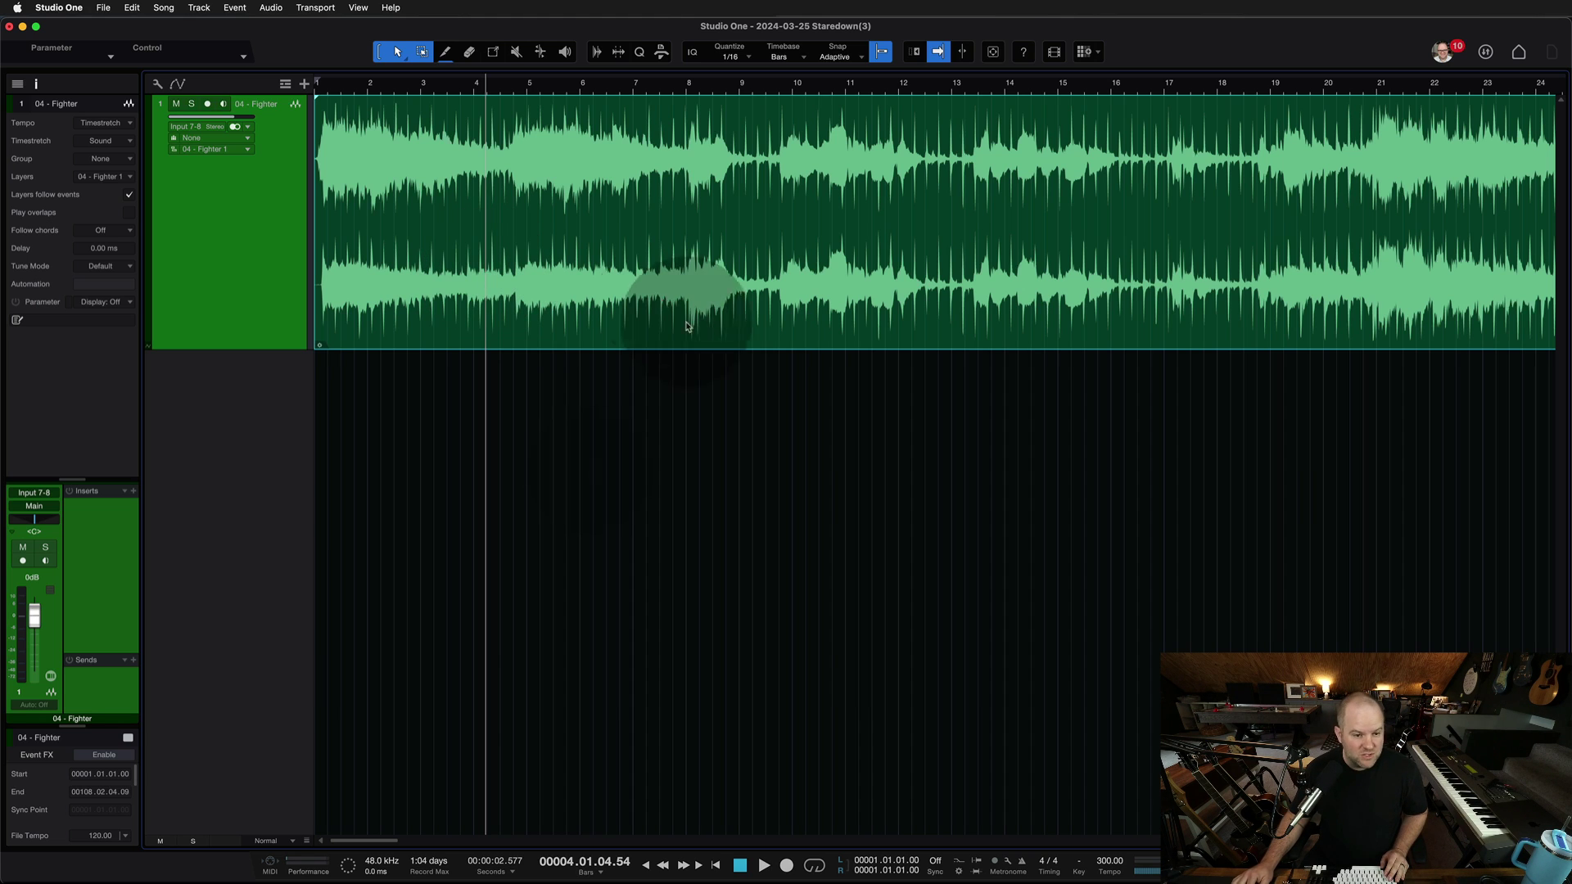
left_click(540, 323)
left_click(606, 315)
Return to the song start and listen to the first three bars of the track again.
key("comma")
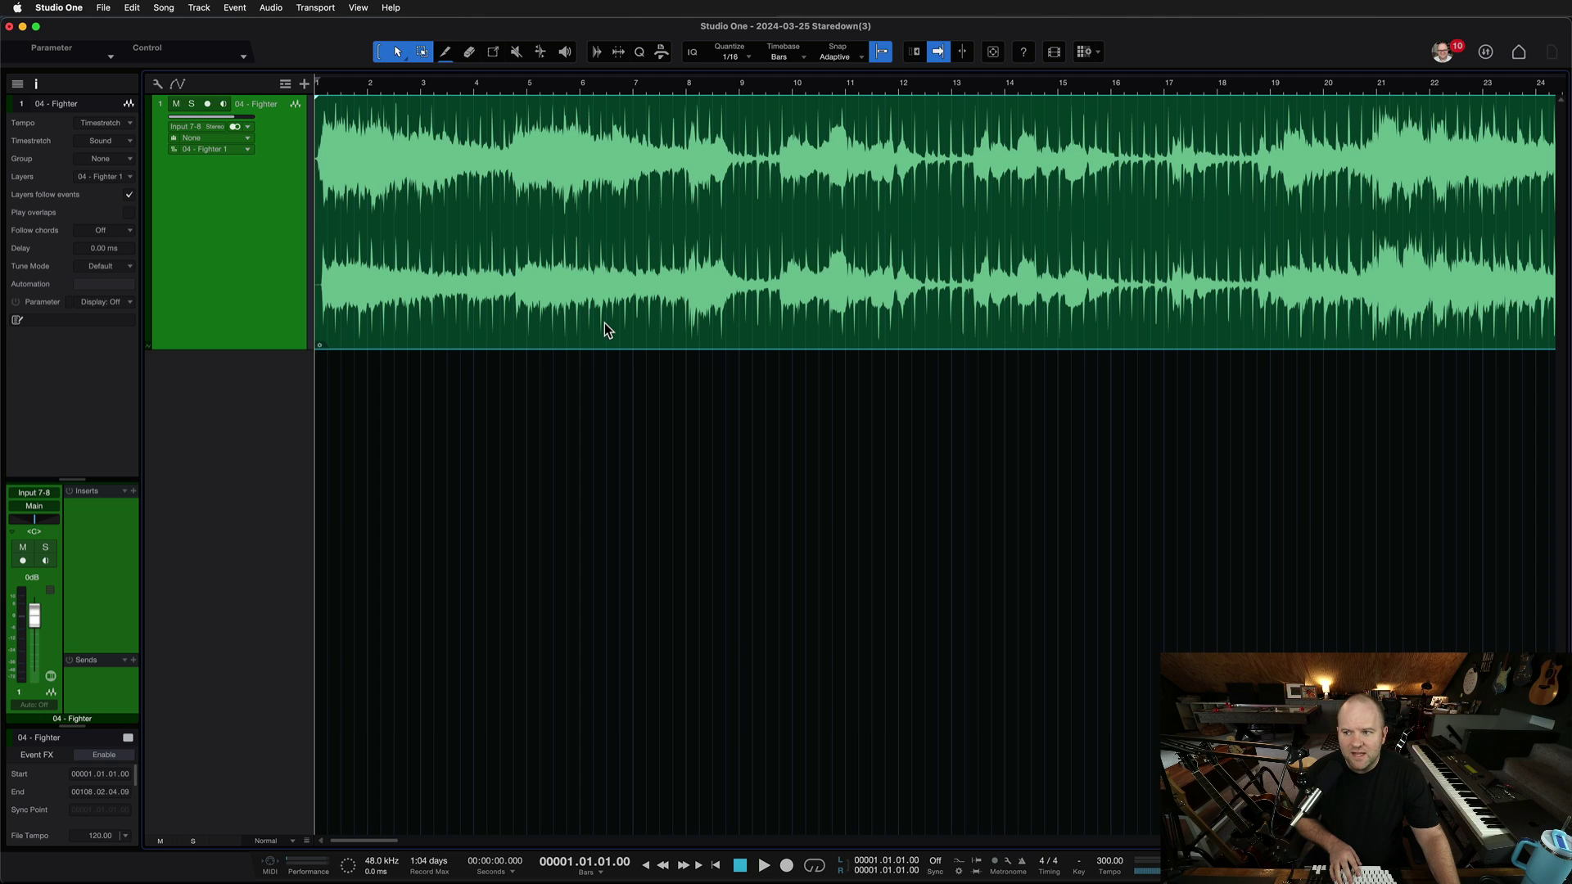
key("space")
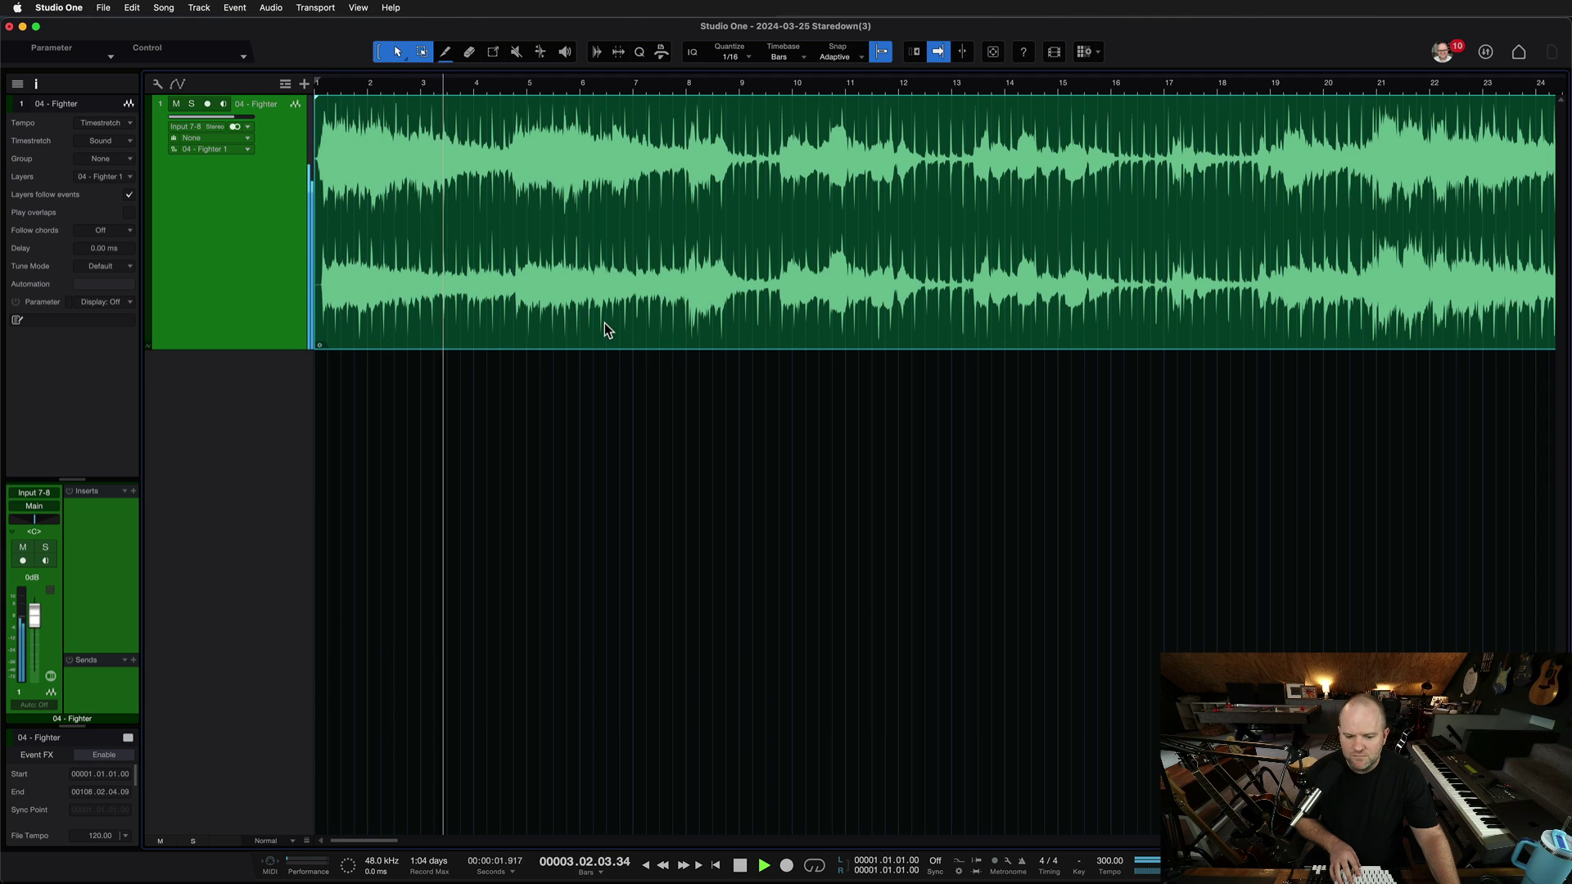
key("space")
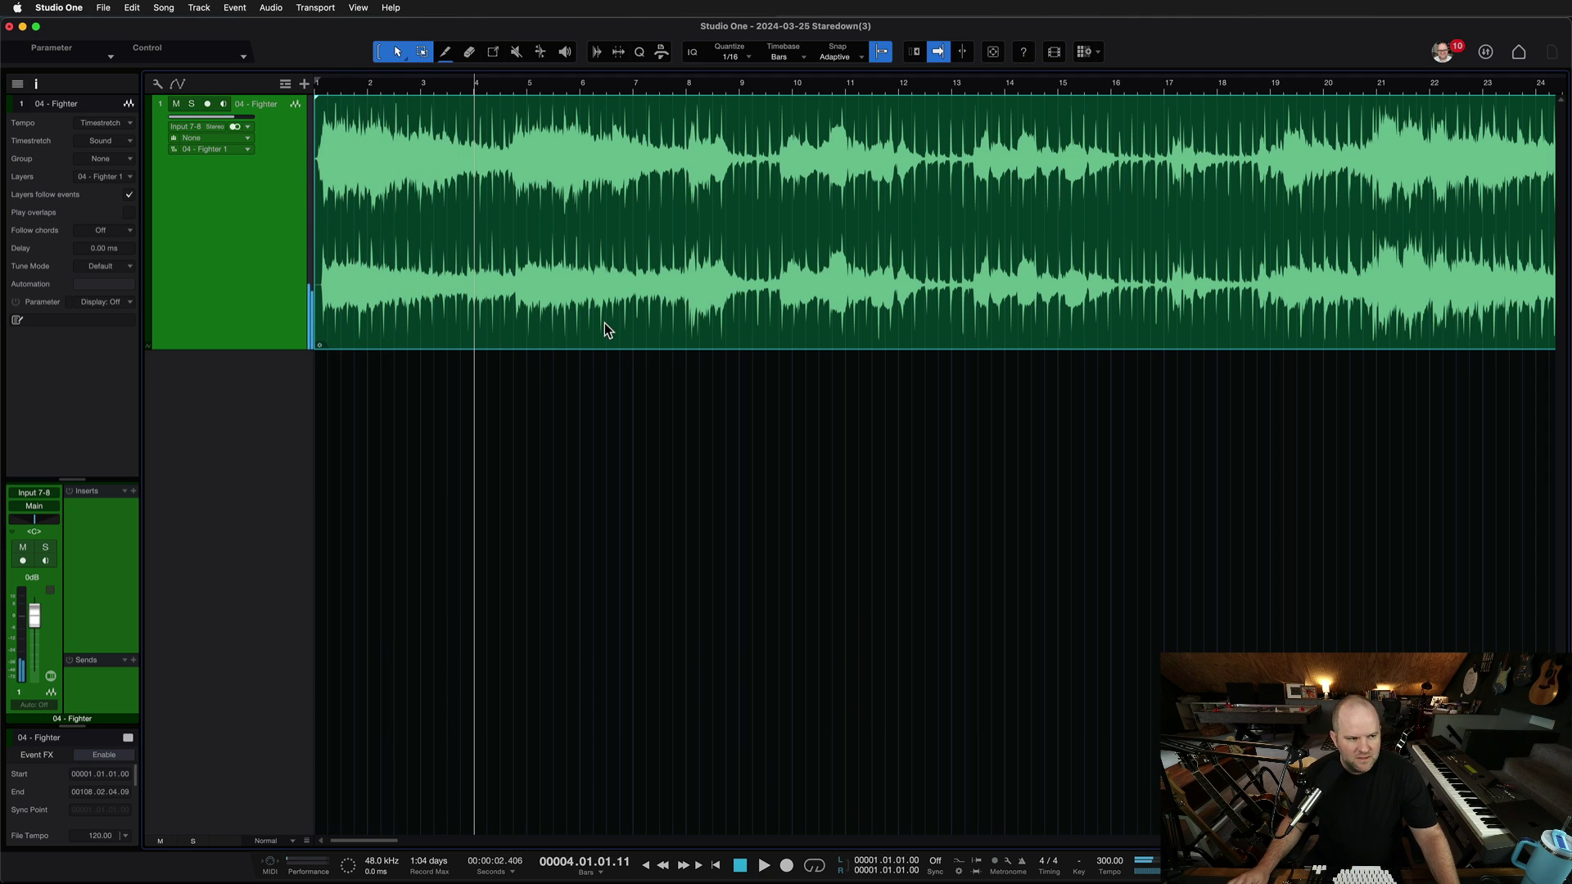
Set the song tempo to 80 and play the beginning of the track.
left_click(1103, 862)
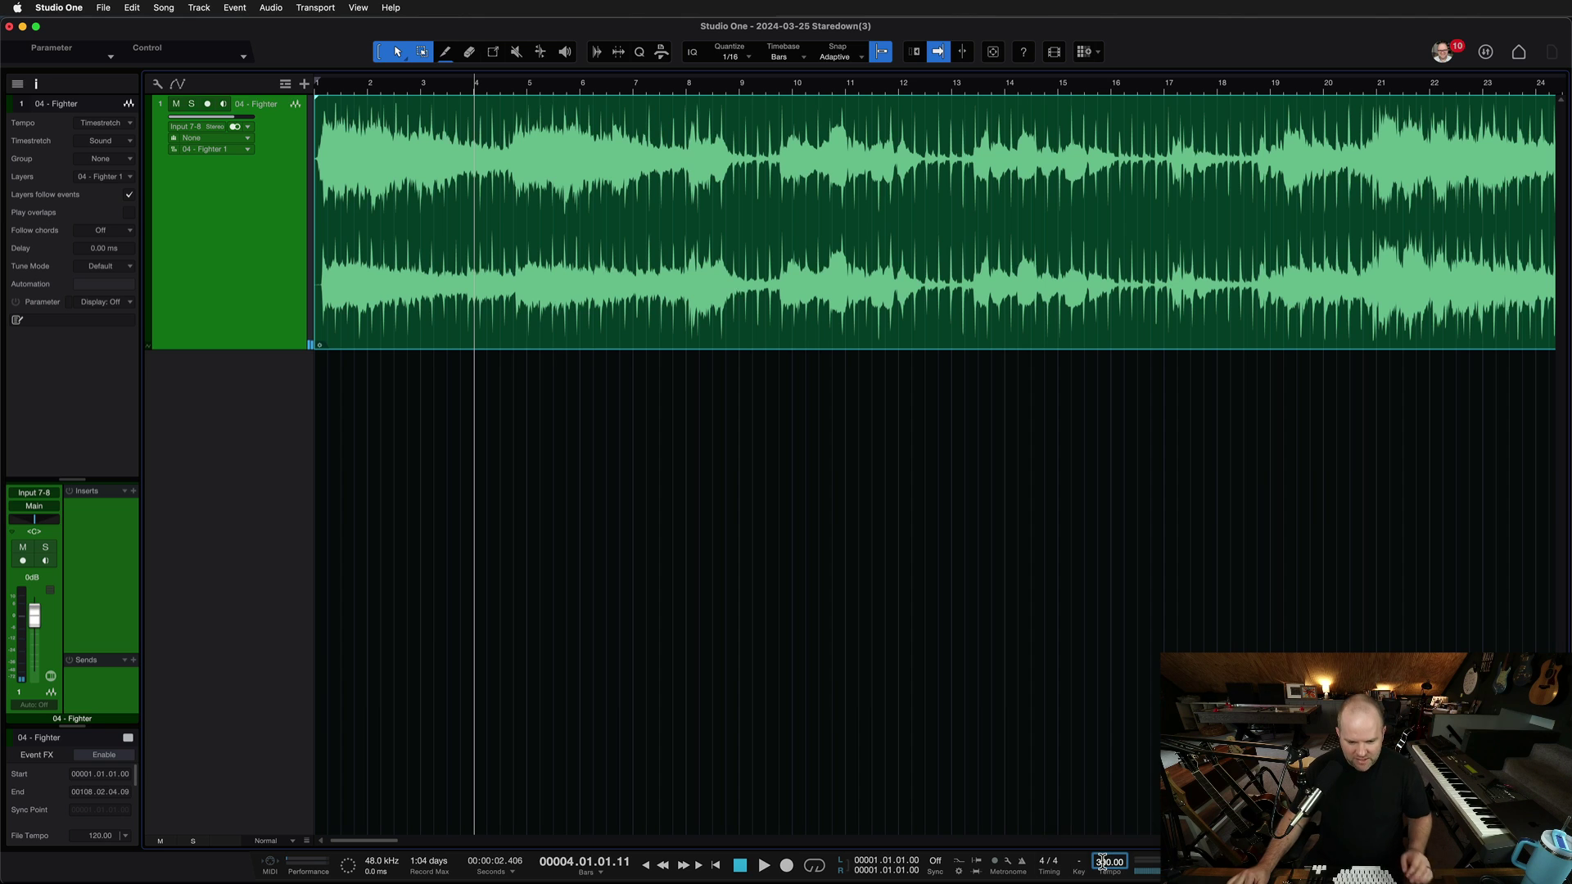
double_click(1104, 863)
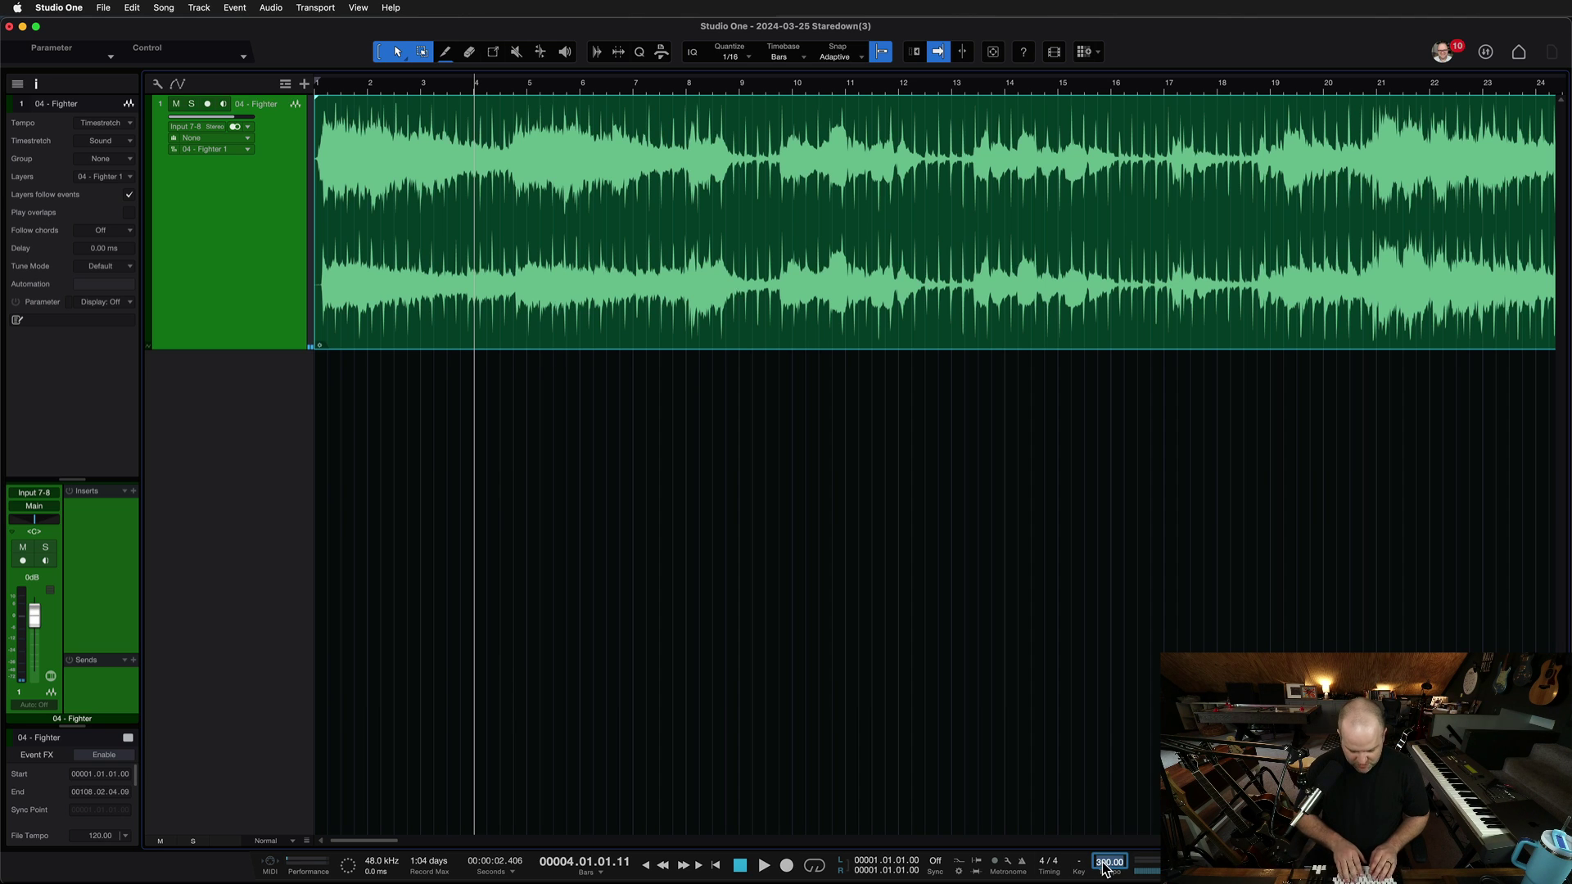
type("80")
key("Return")
key("Home")
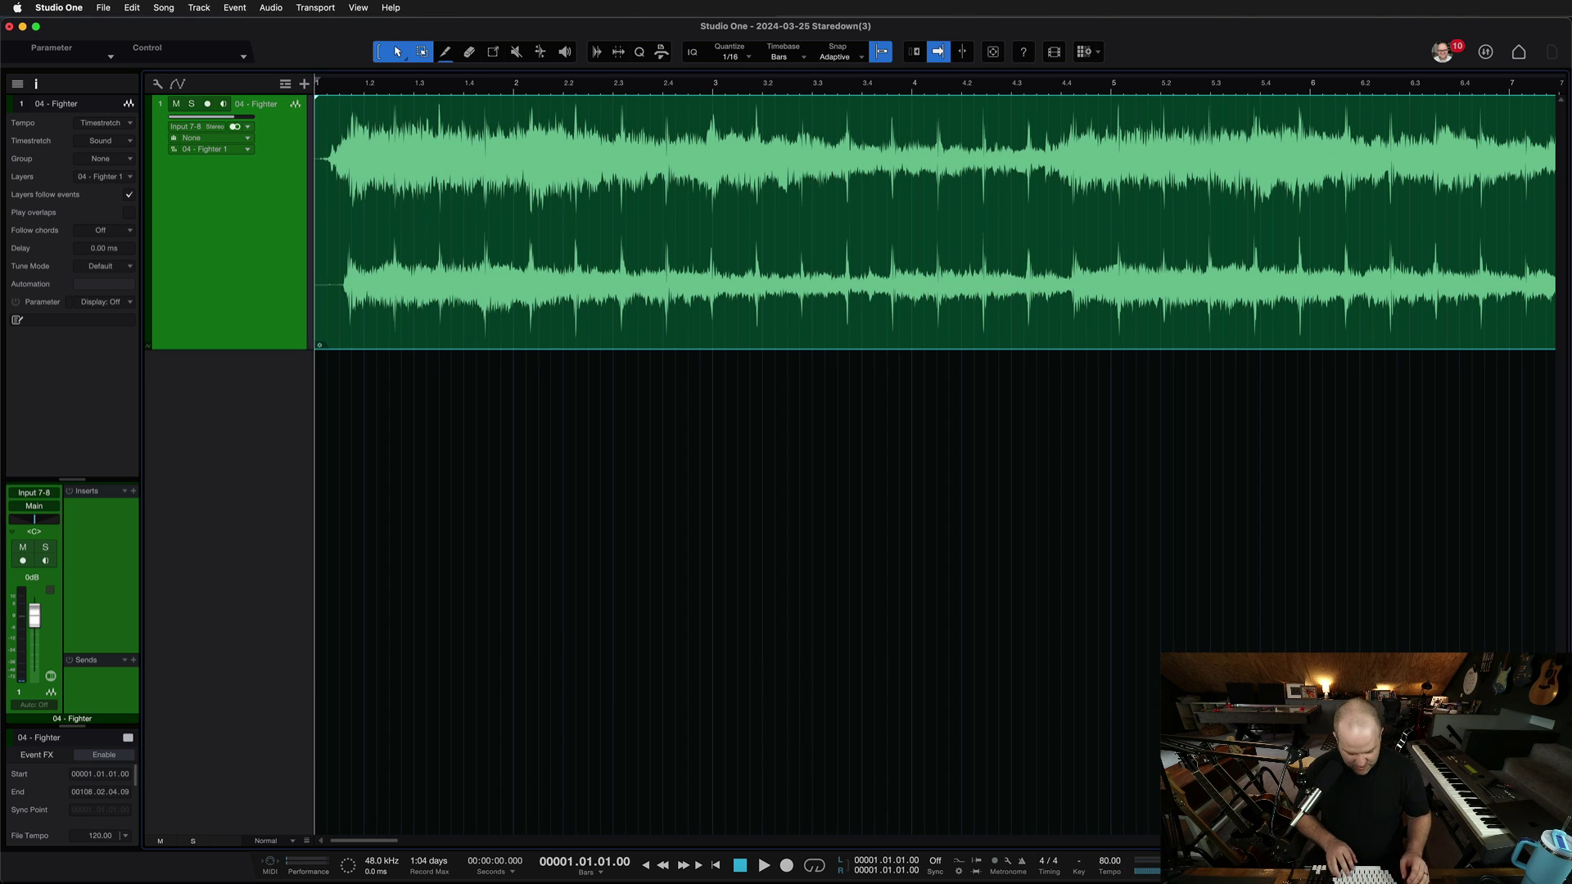
key("space")
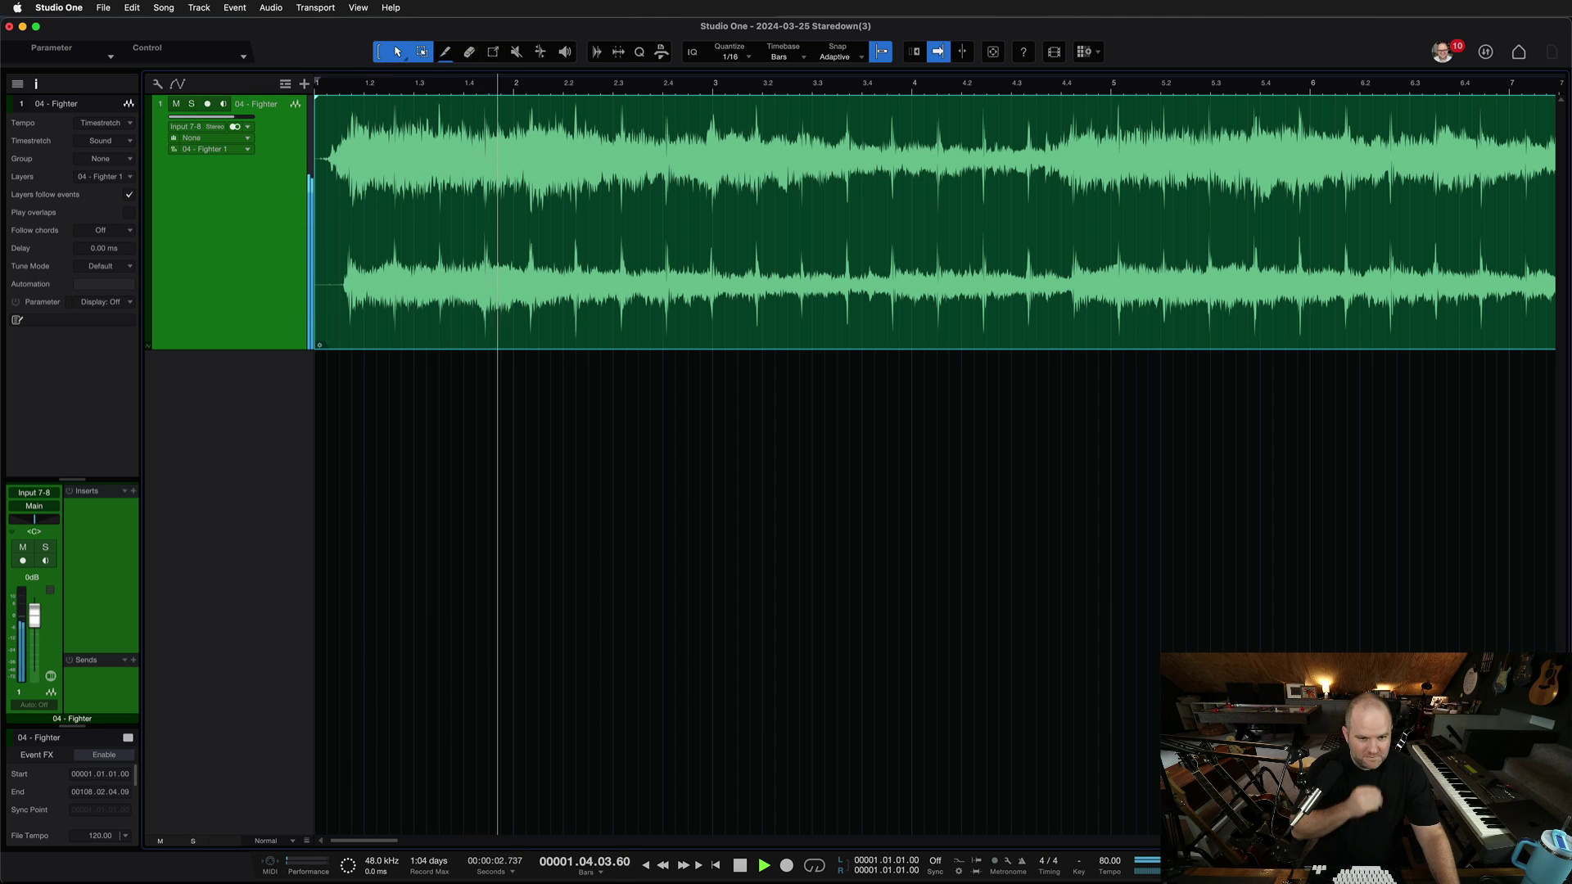
key("space")
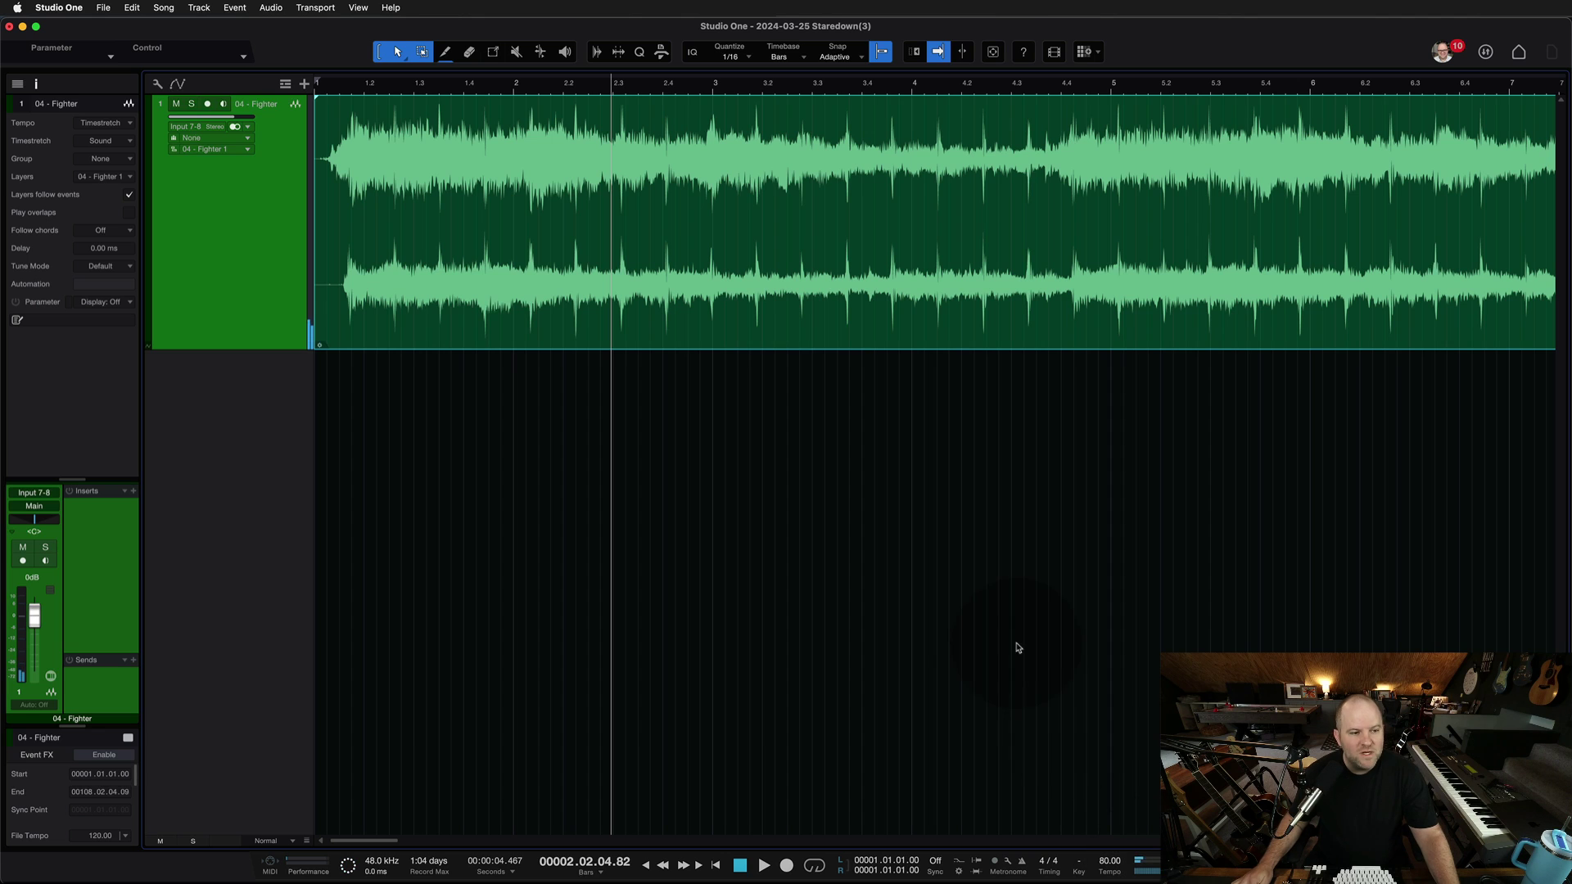
left_click(1105, 862)
left_click(666, 367)
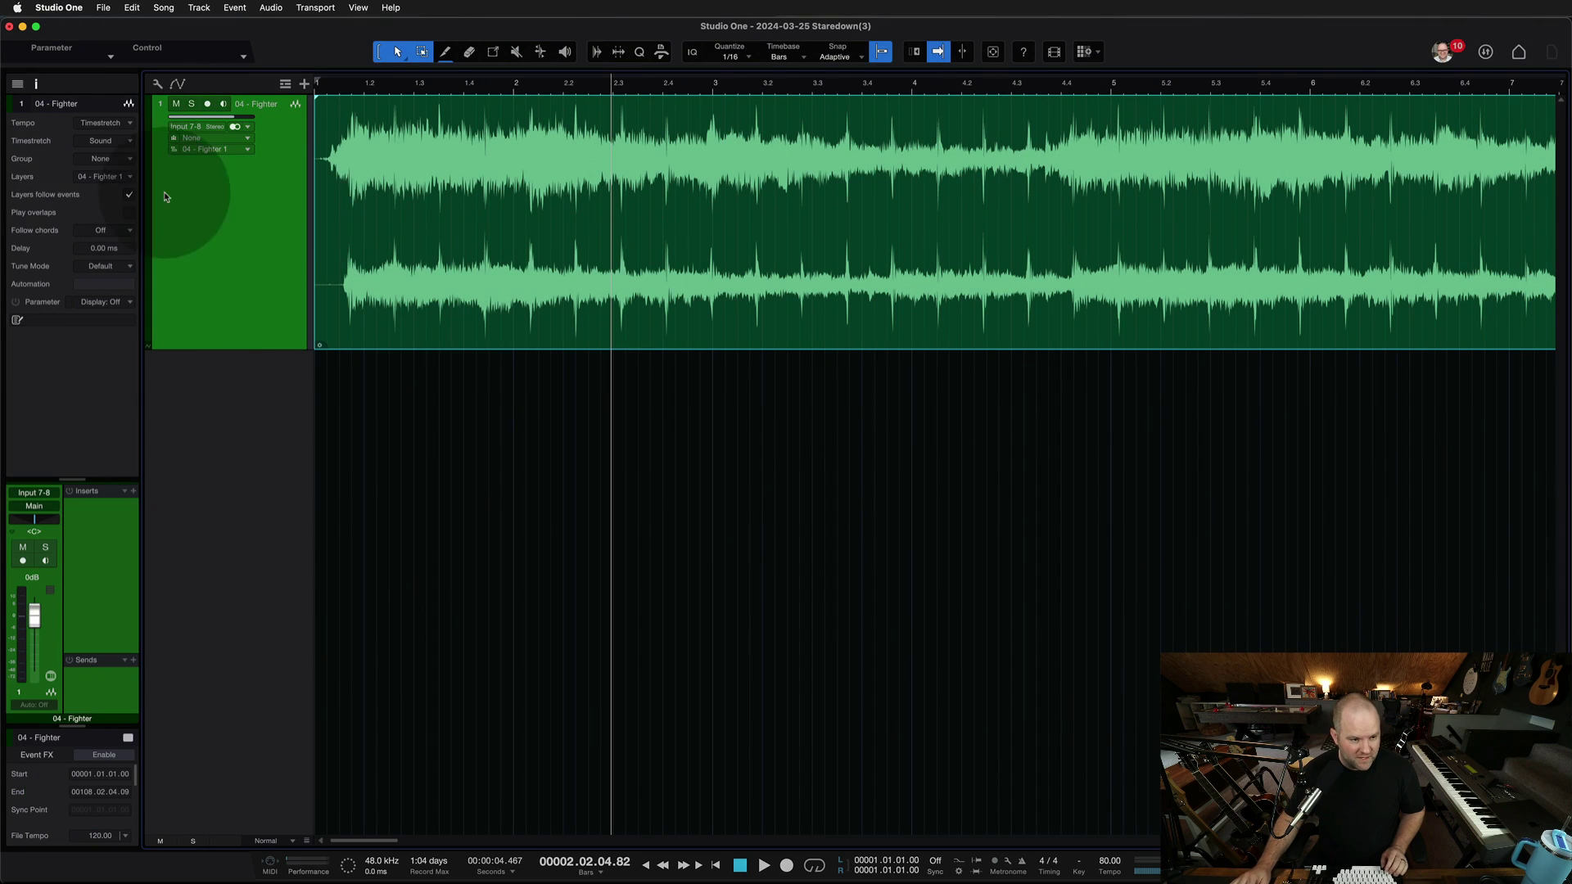
Duplicate the 04 - Fighter track seven times without its audio, making eight tracks in all.
left_click(1239, 423)
key("shift+d")
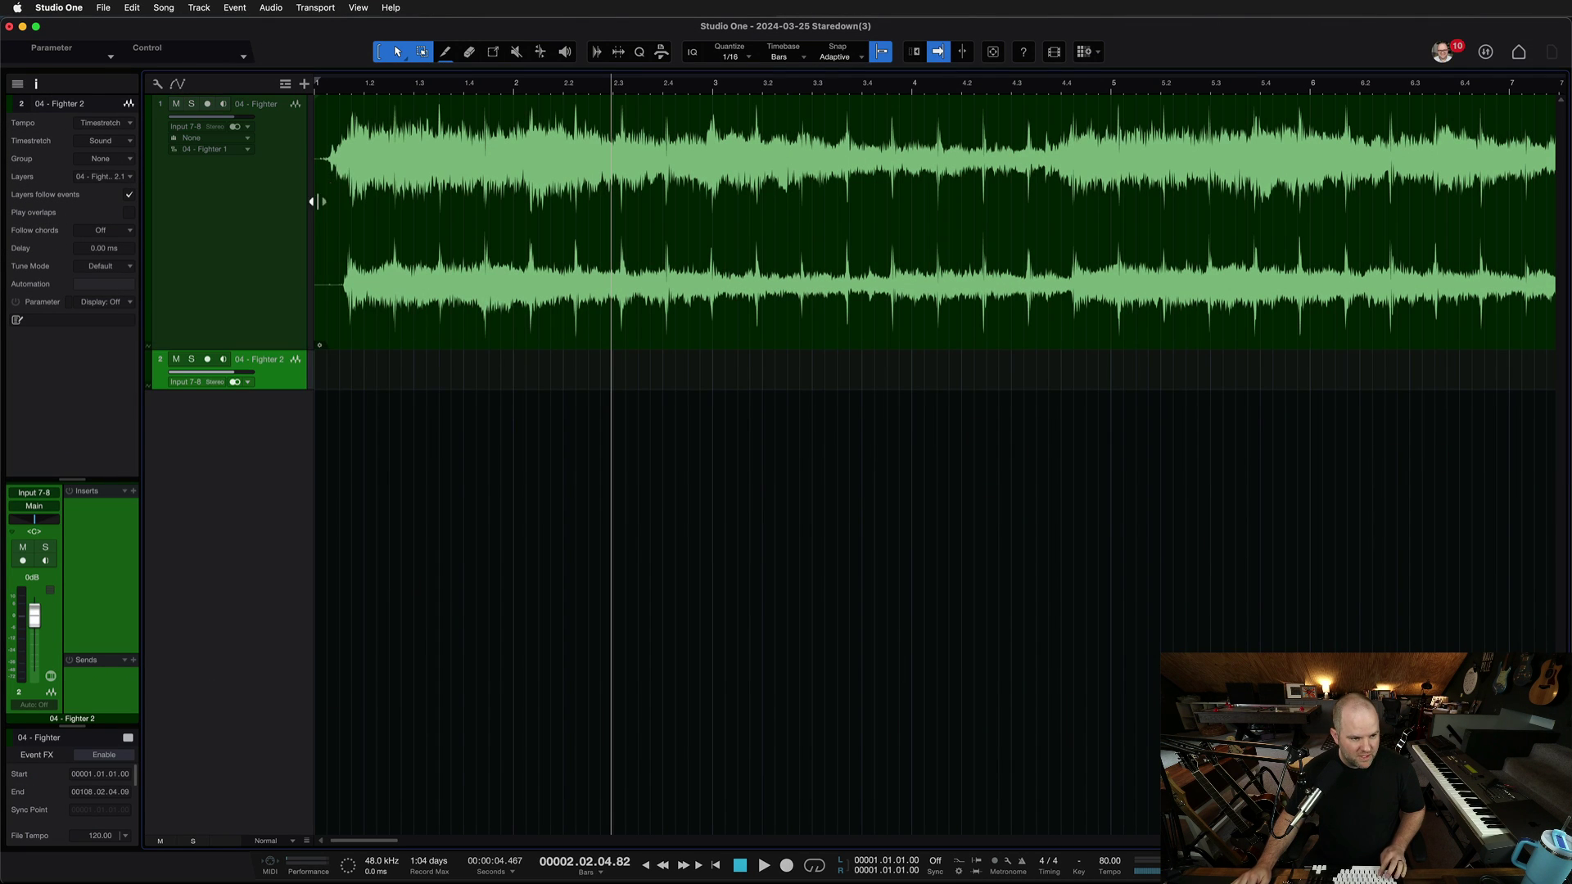
left_click(280, 310)
key("shift+d")
key("shift+d")
key("shift+d")
key("shift+d")
key("shift+d")
key("shift+d")
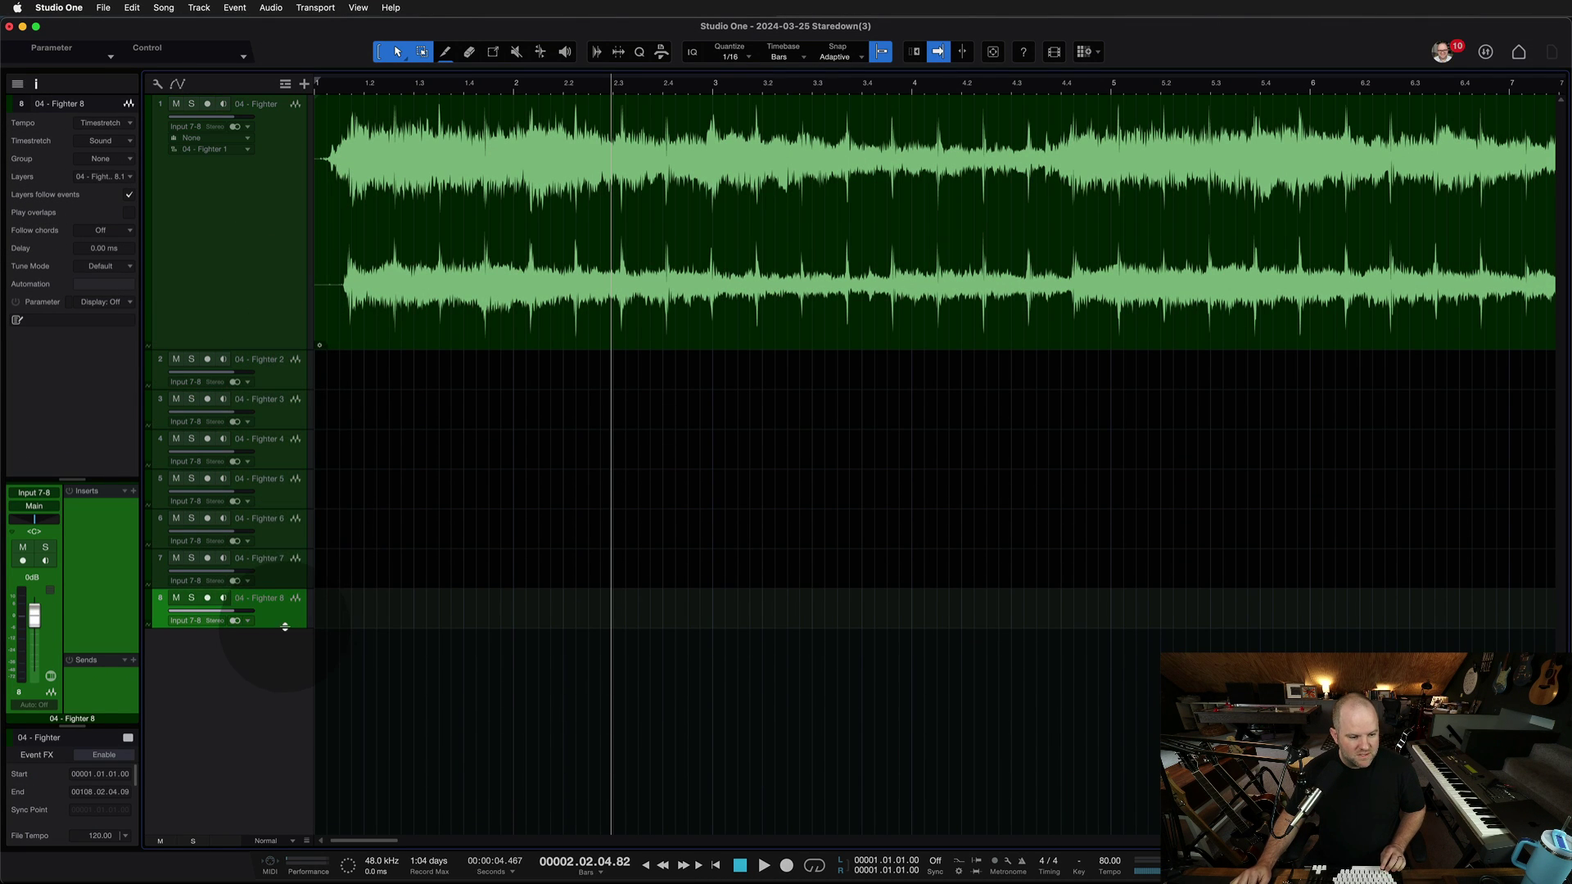
Set the tempo mode of all eight tracks to Don't follow and play from the song start.
left_click(276, 256, "shift")
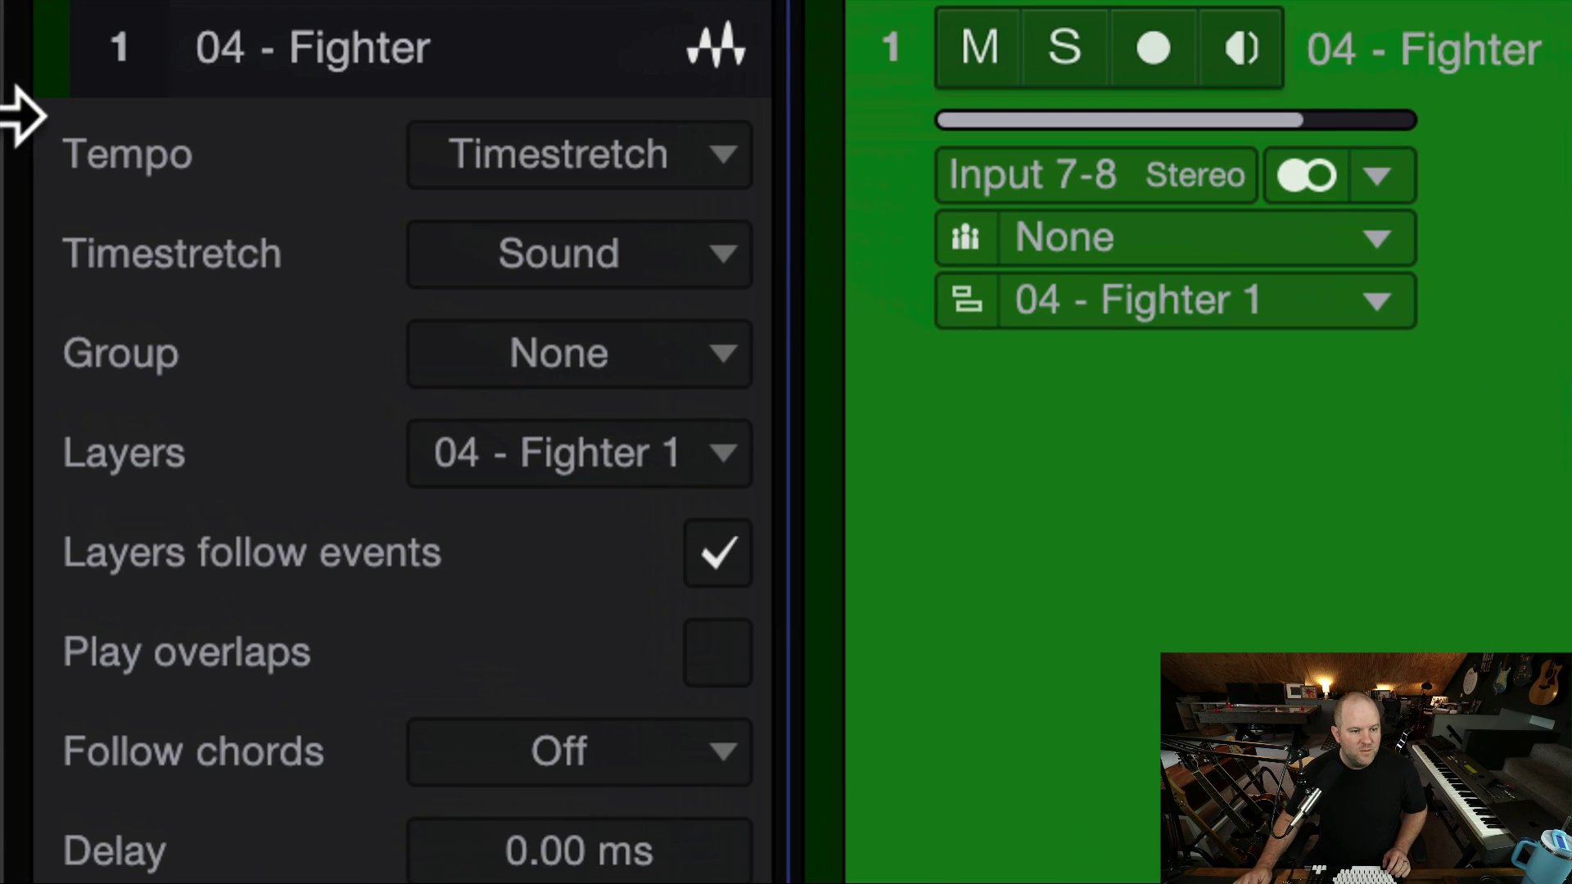
left_click(95, 124)
left_click(558, 217)
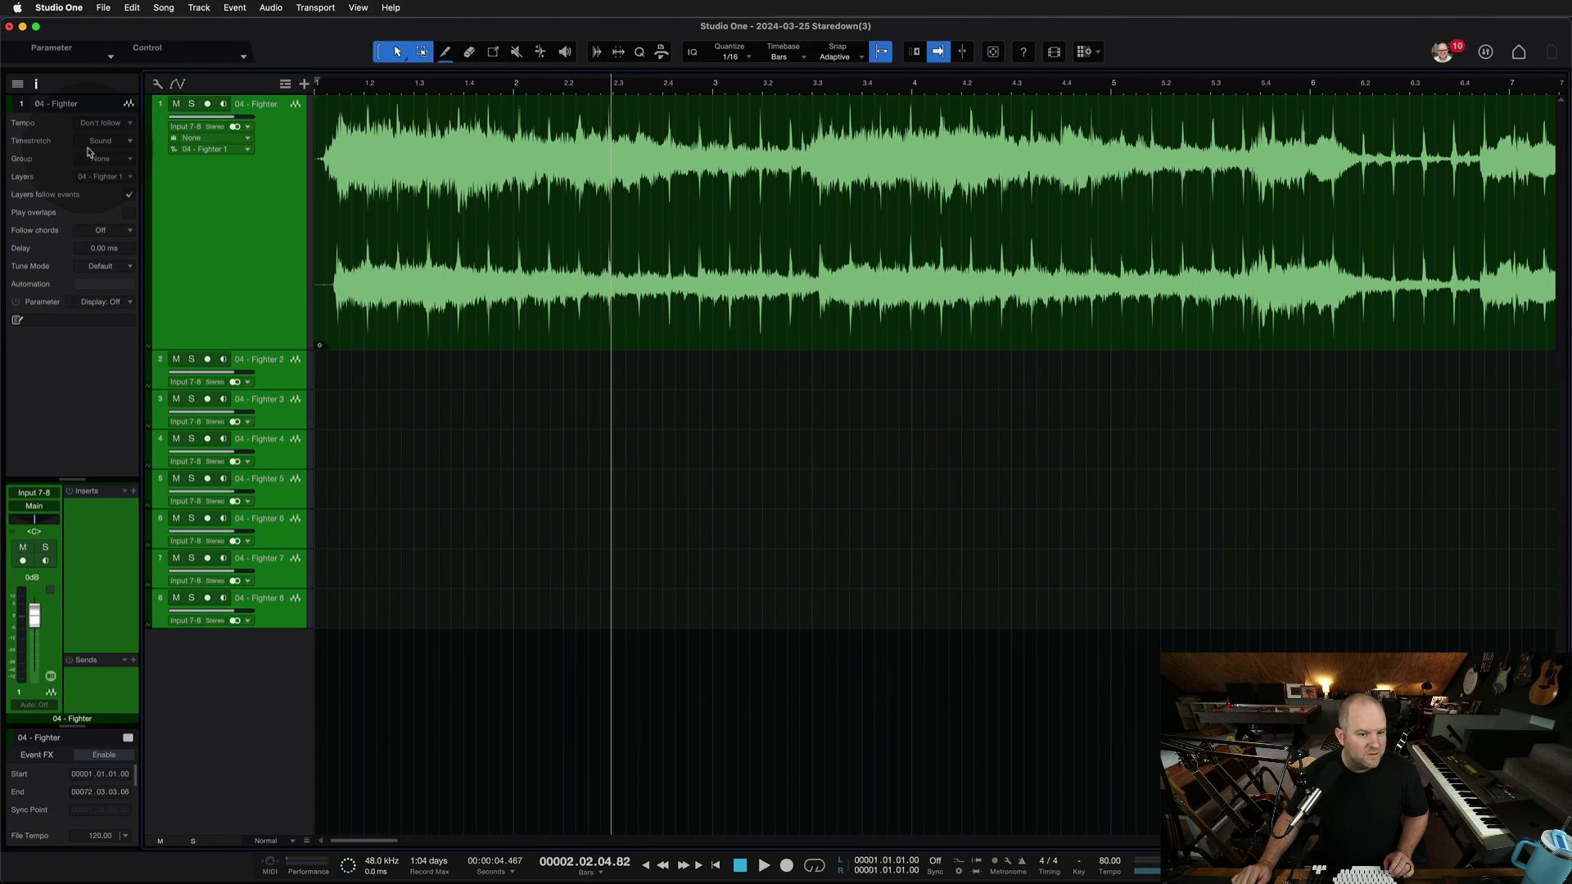
key("comma")
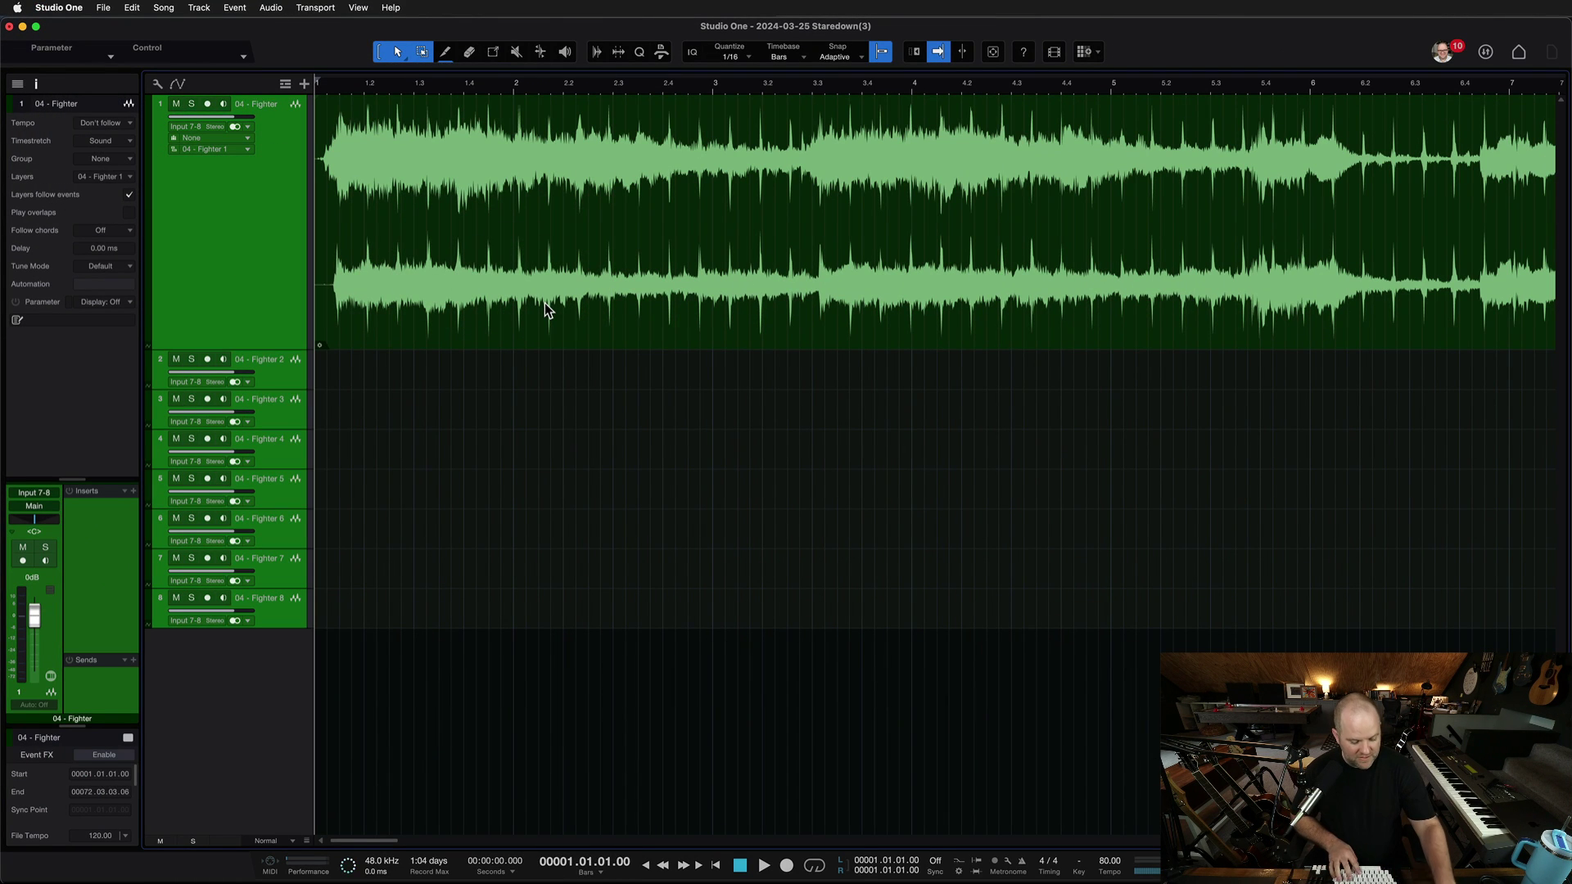
key("space")
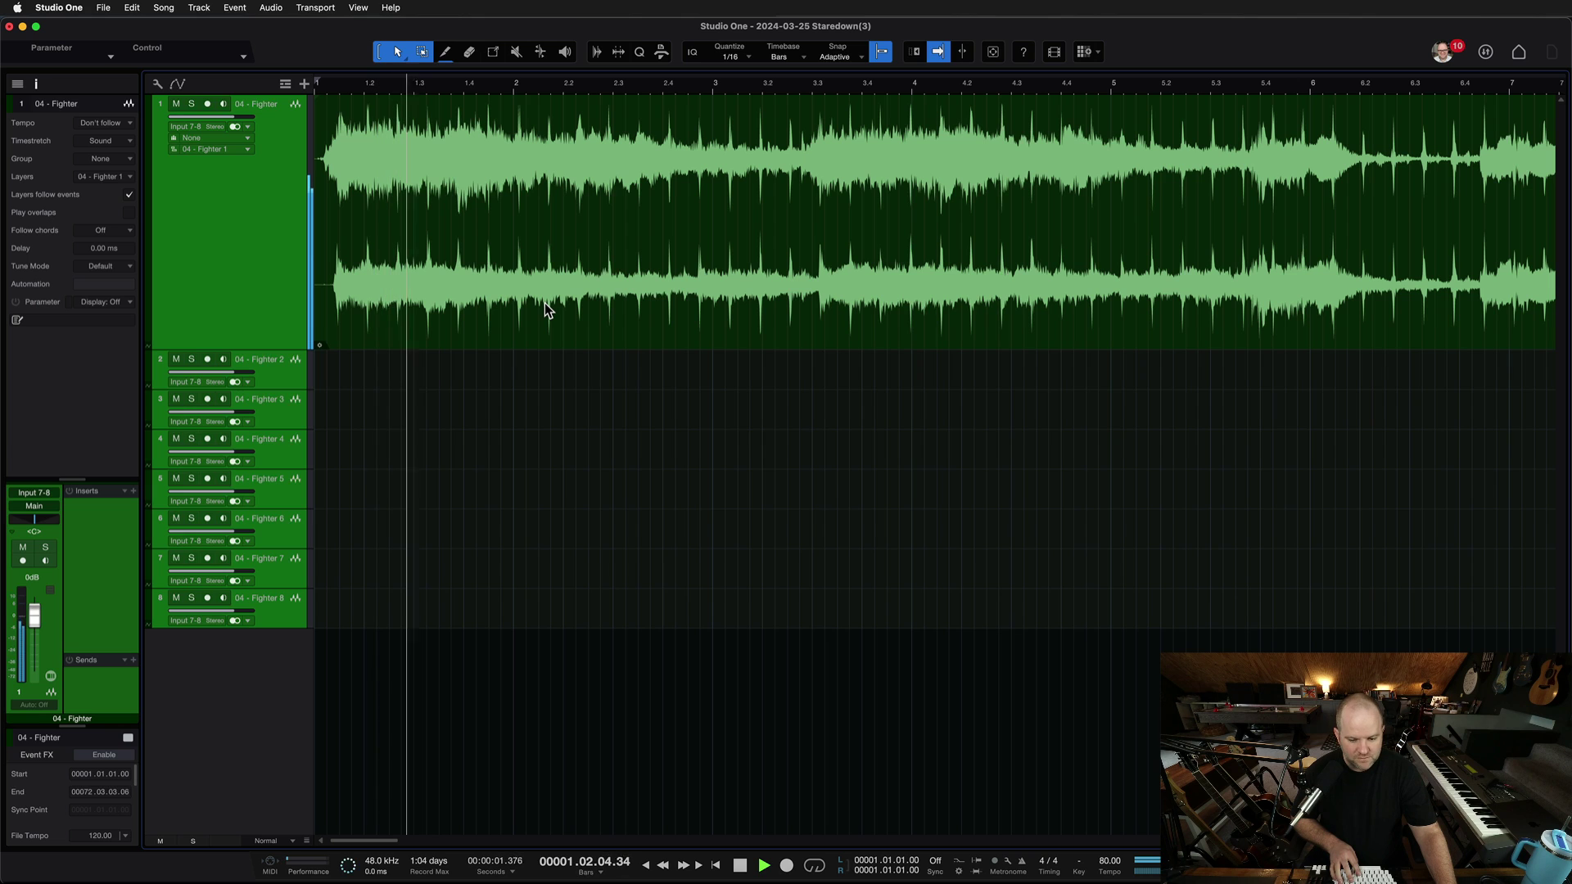
key("space")
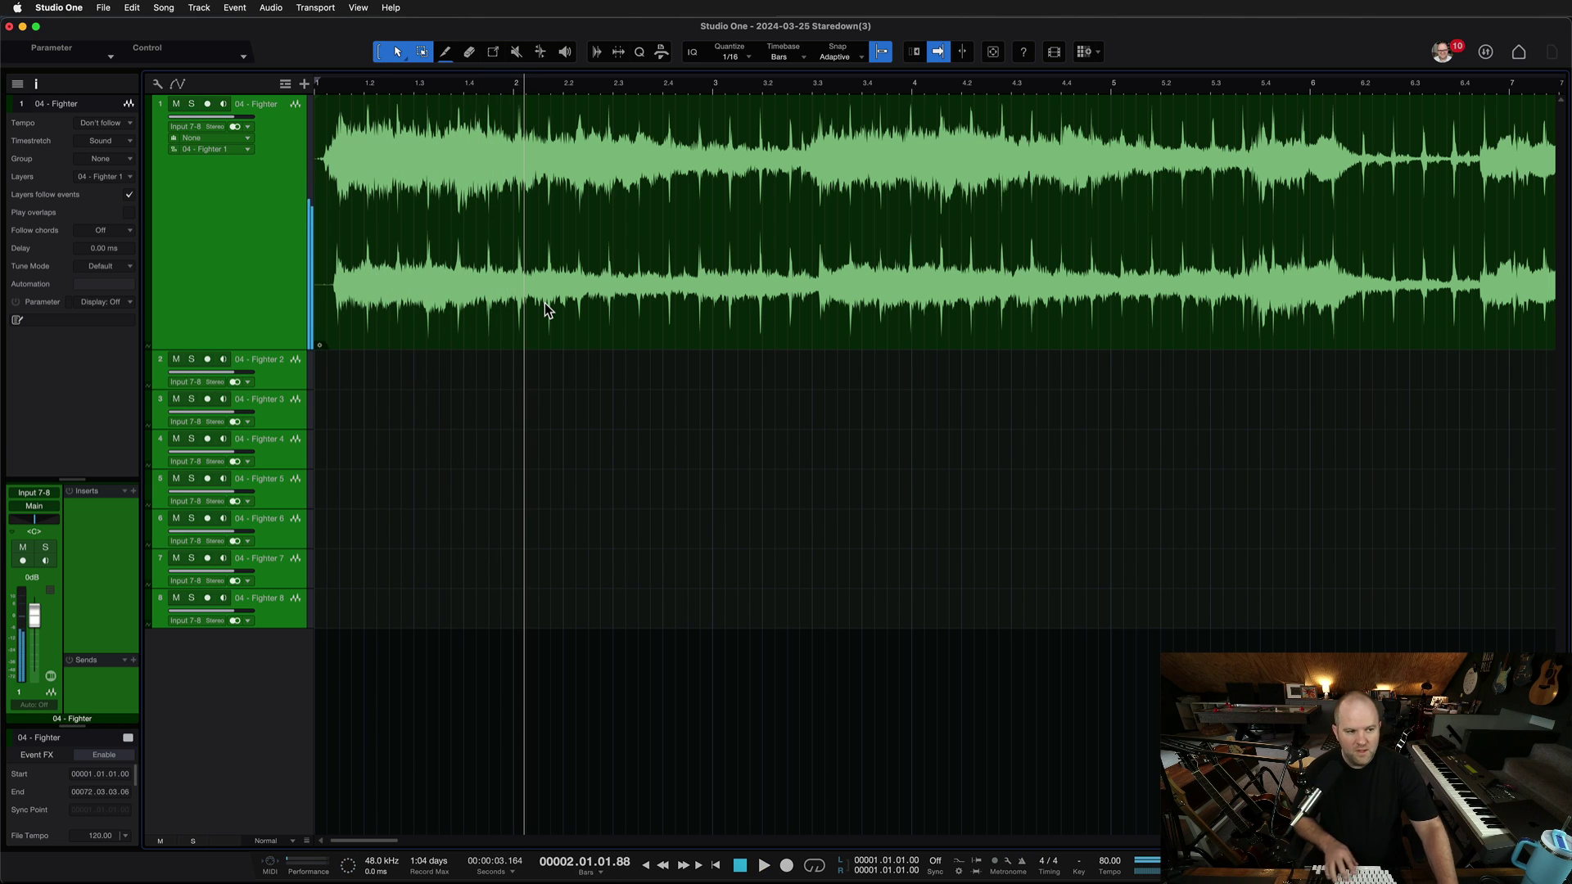
Show the tempo track and draw a ramp up to 310 late in bar 1 and back down to 80 in bar 2.
left_click(287, 85)
left_click(312, 238)
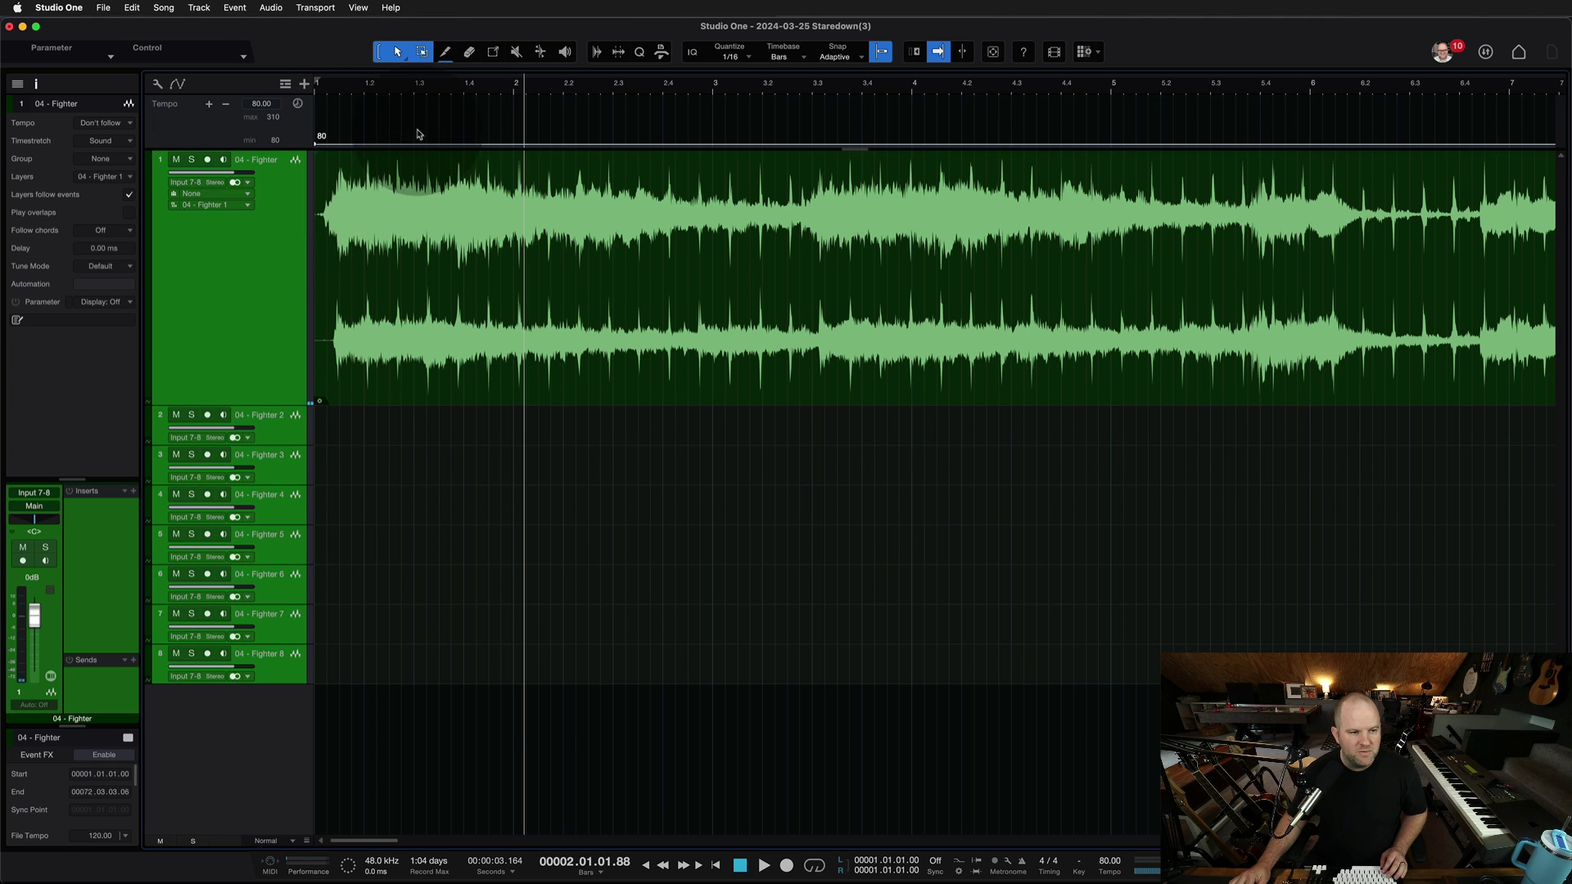
left_click_drag(452, 149, 464, 99)
left_click(514, 99)
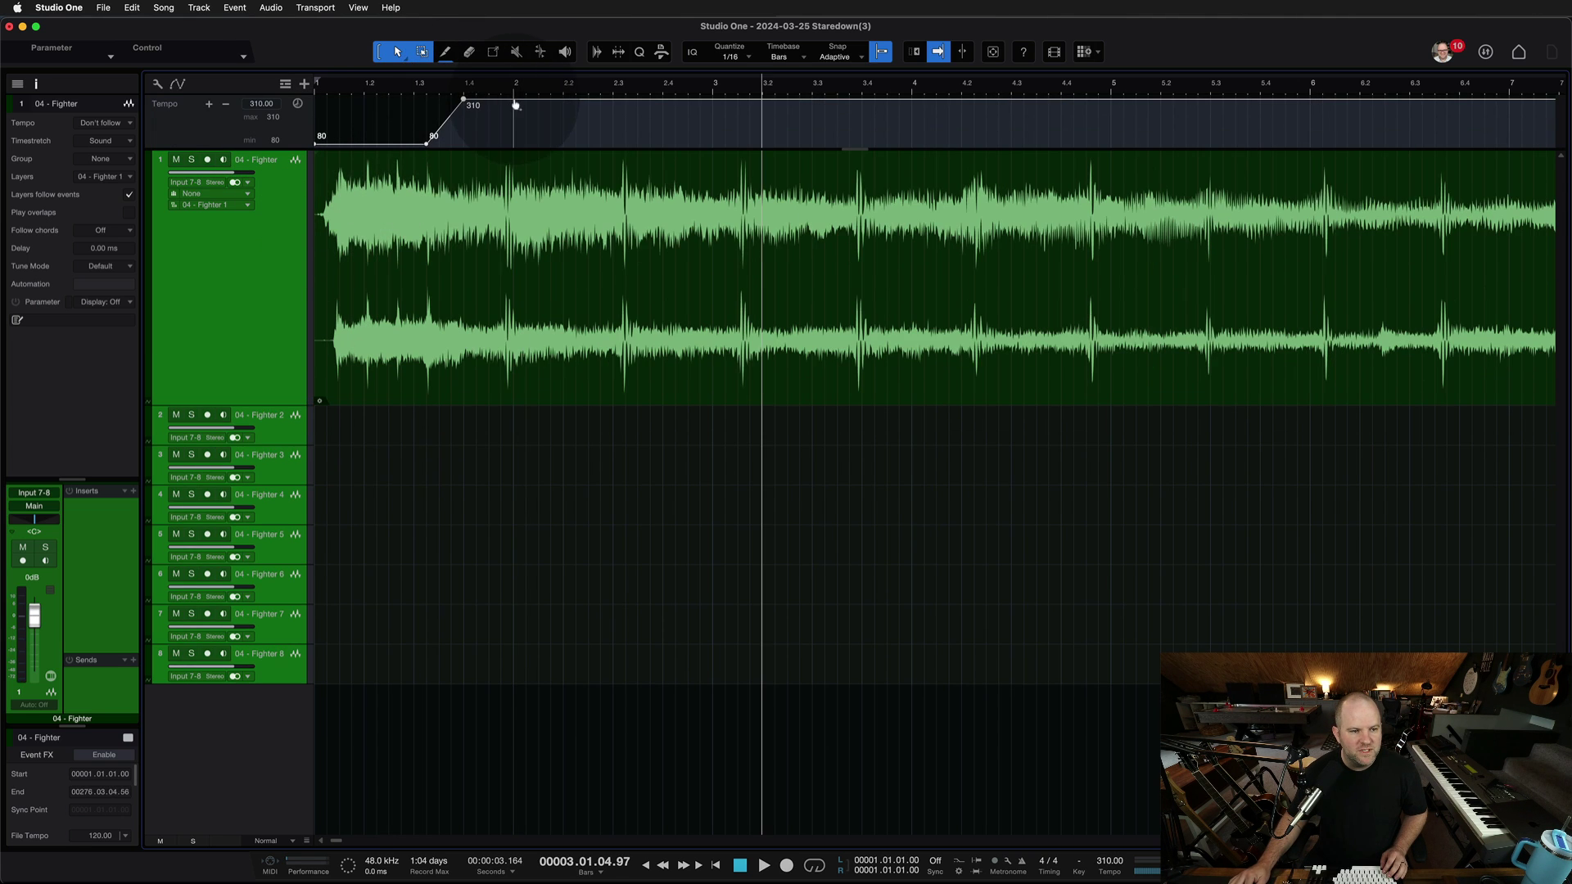
mouse_move(573, 99)
left_mouse_down()
mouse_move(590, 187)
mouse_move(563, 276)
left_mouse_up()
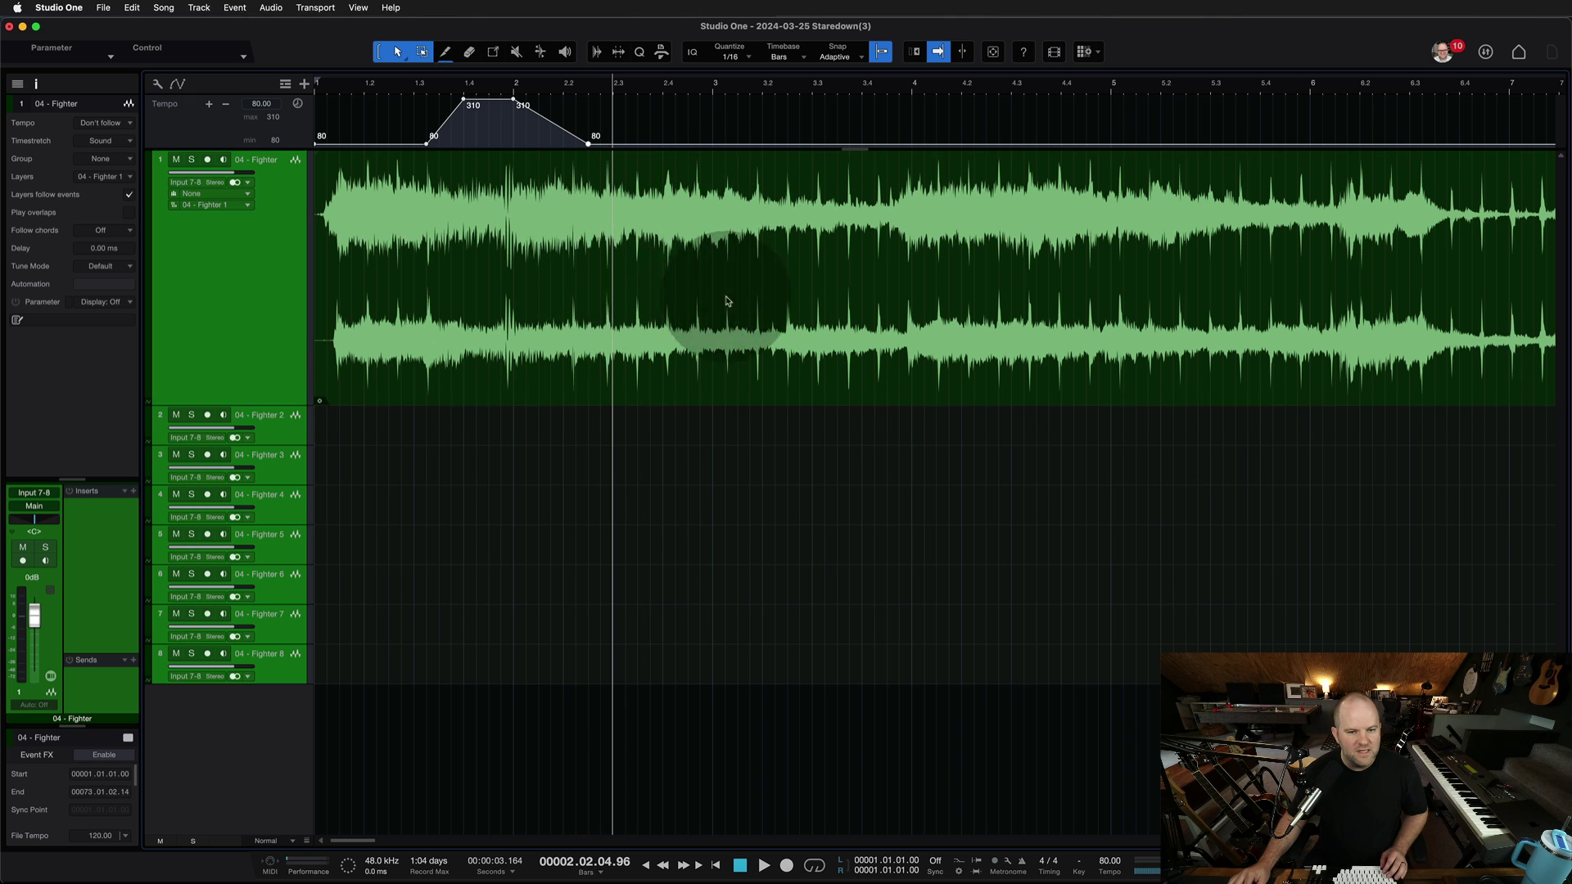
left_click(563, 277)
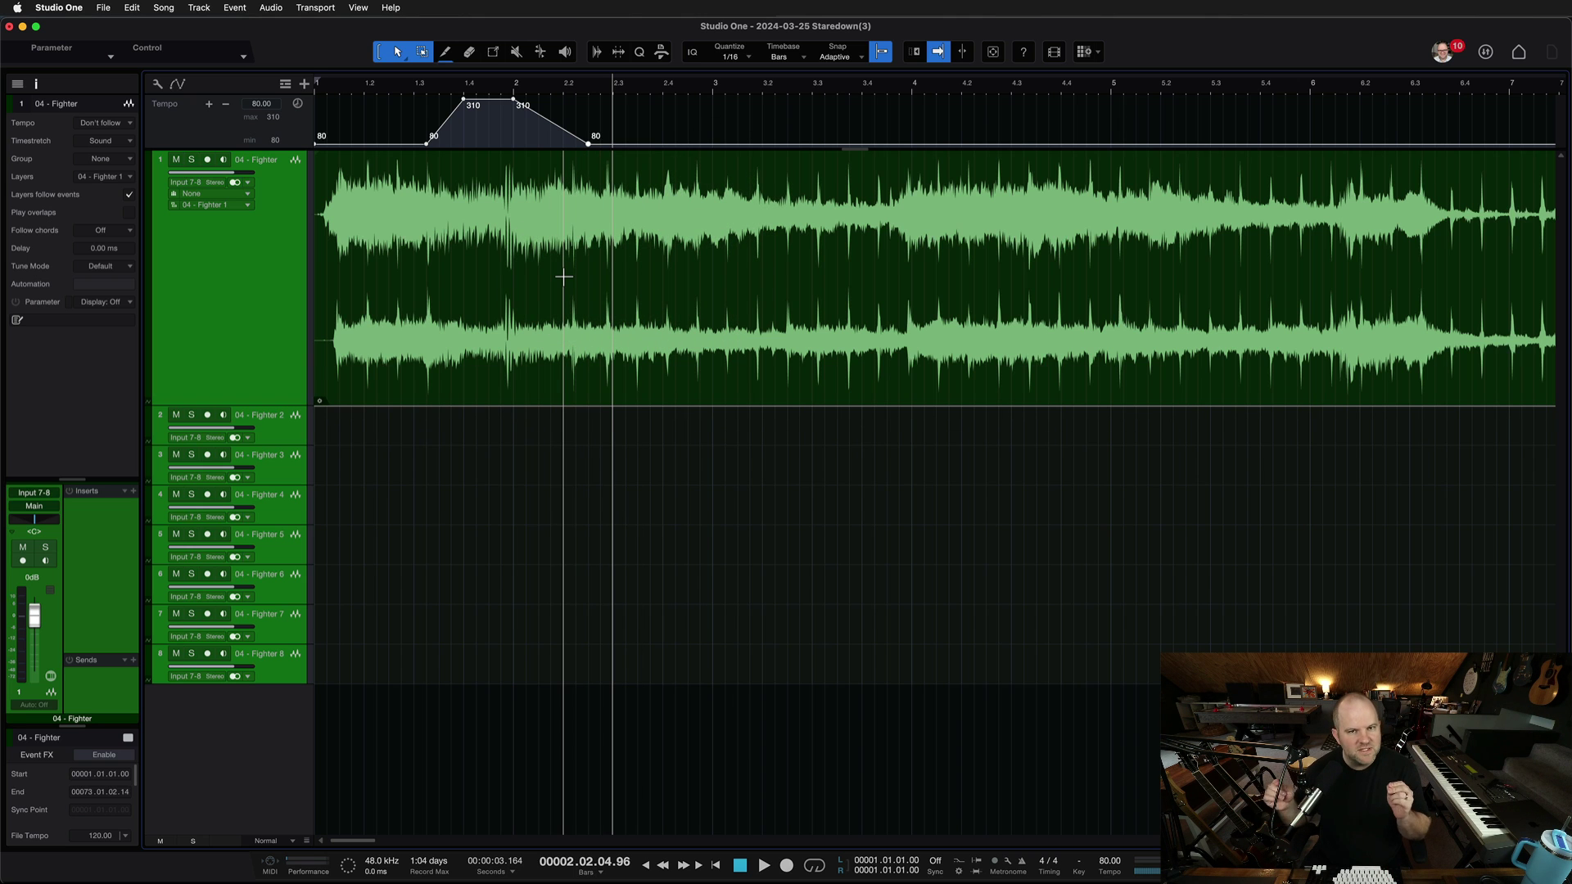
Play the song from the beginning through the drawn tempo changes with all tracks unmuted.
key("w")
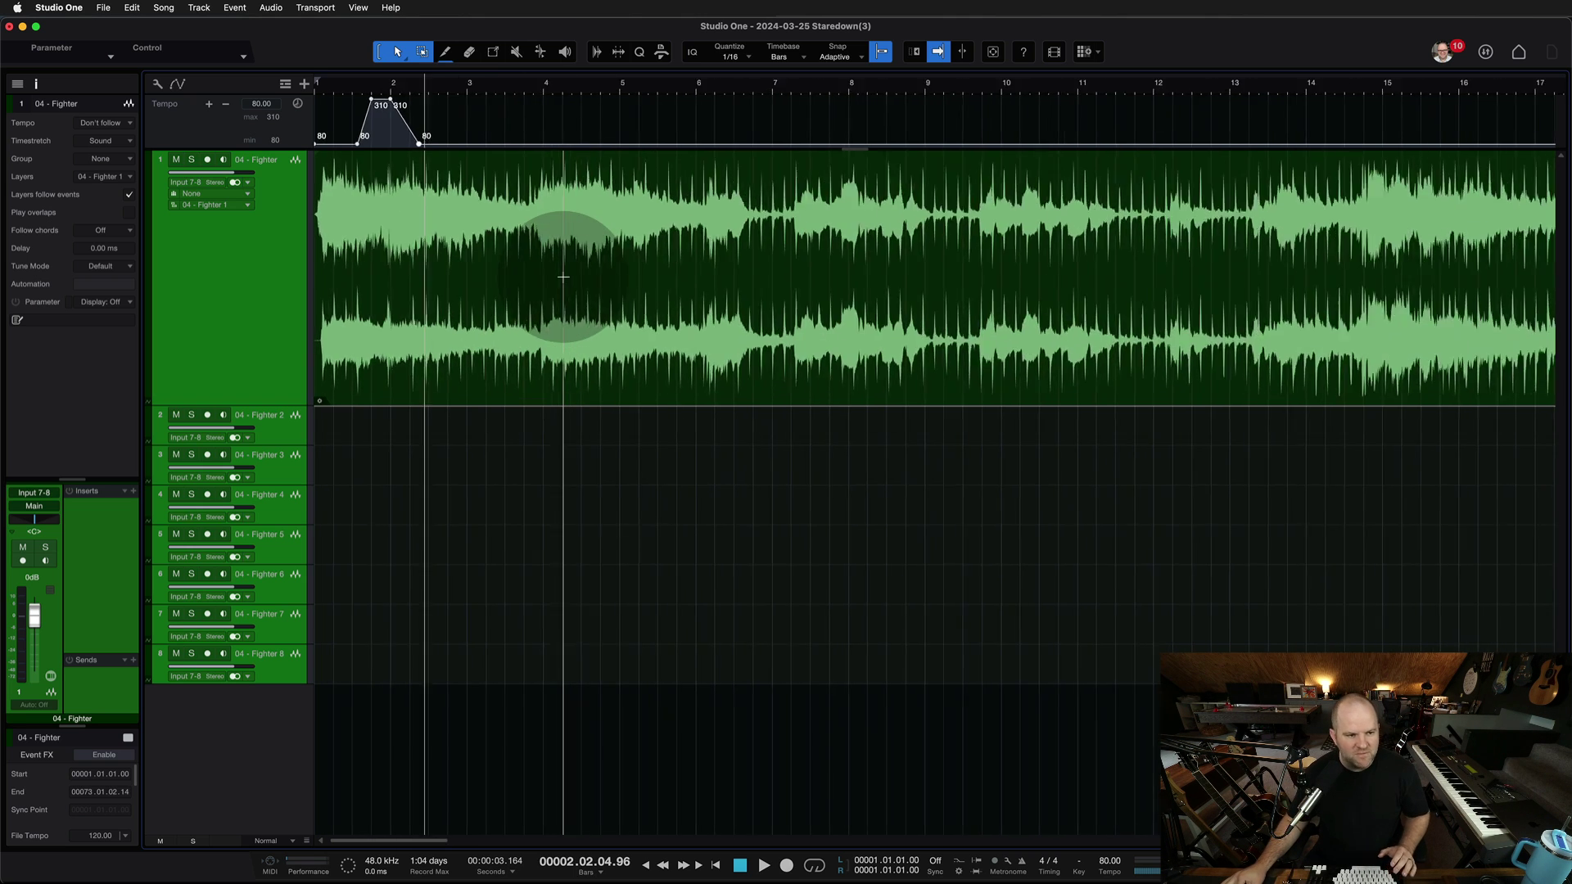
key("m")
key("comma")
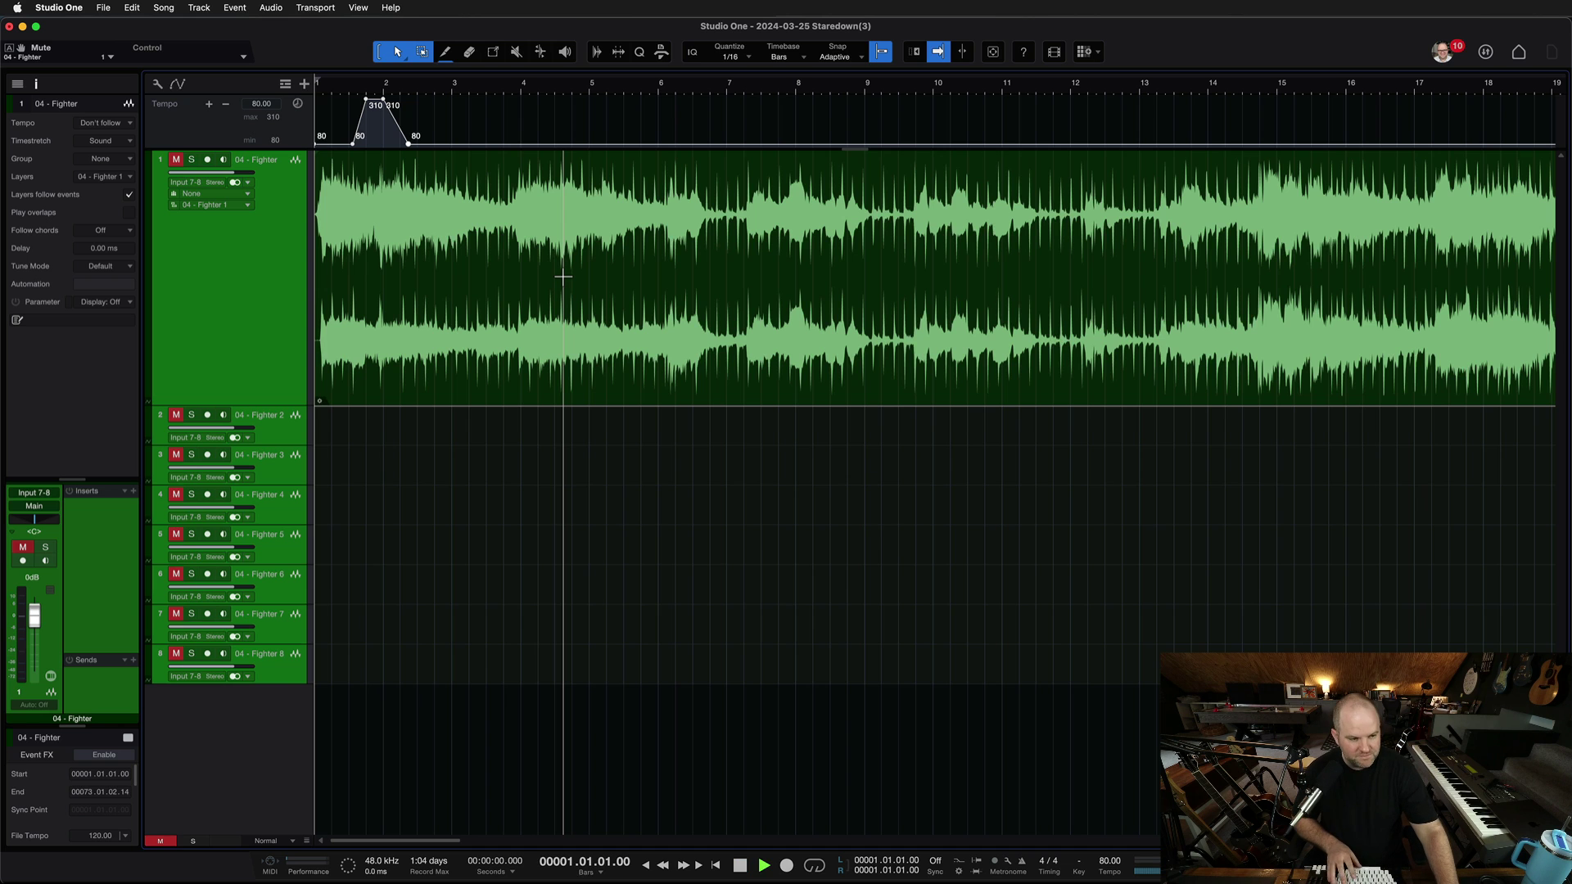
key("m")
key("space")
left_click(561, 265)
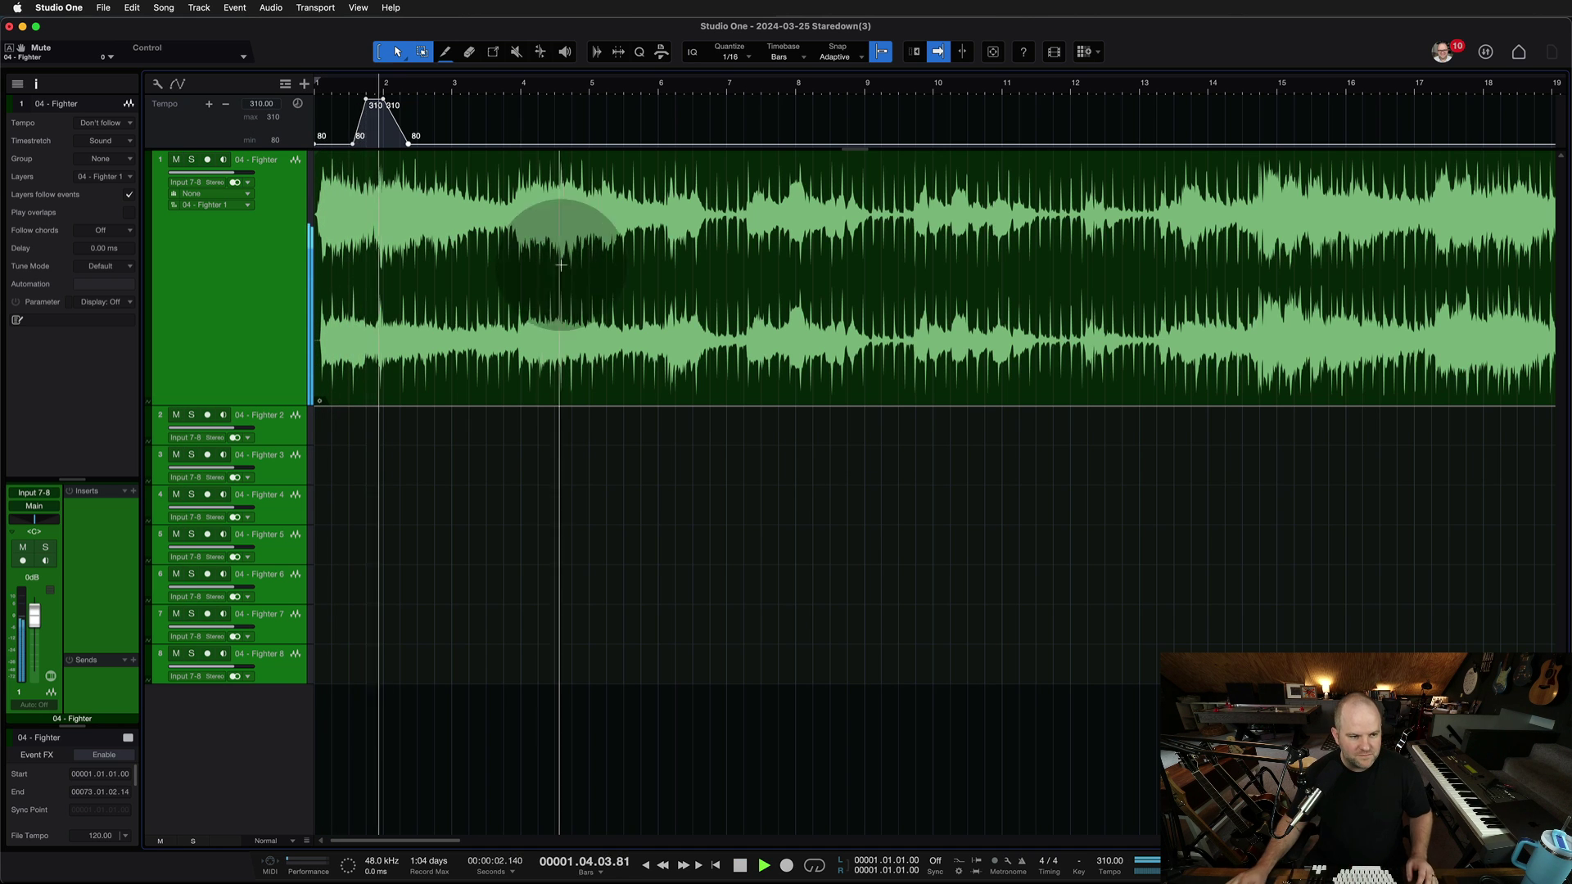
key("e")
left_click(606, 255)
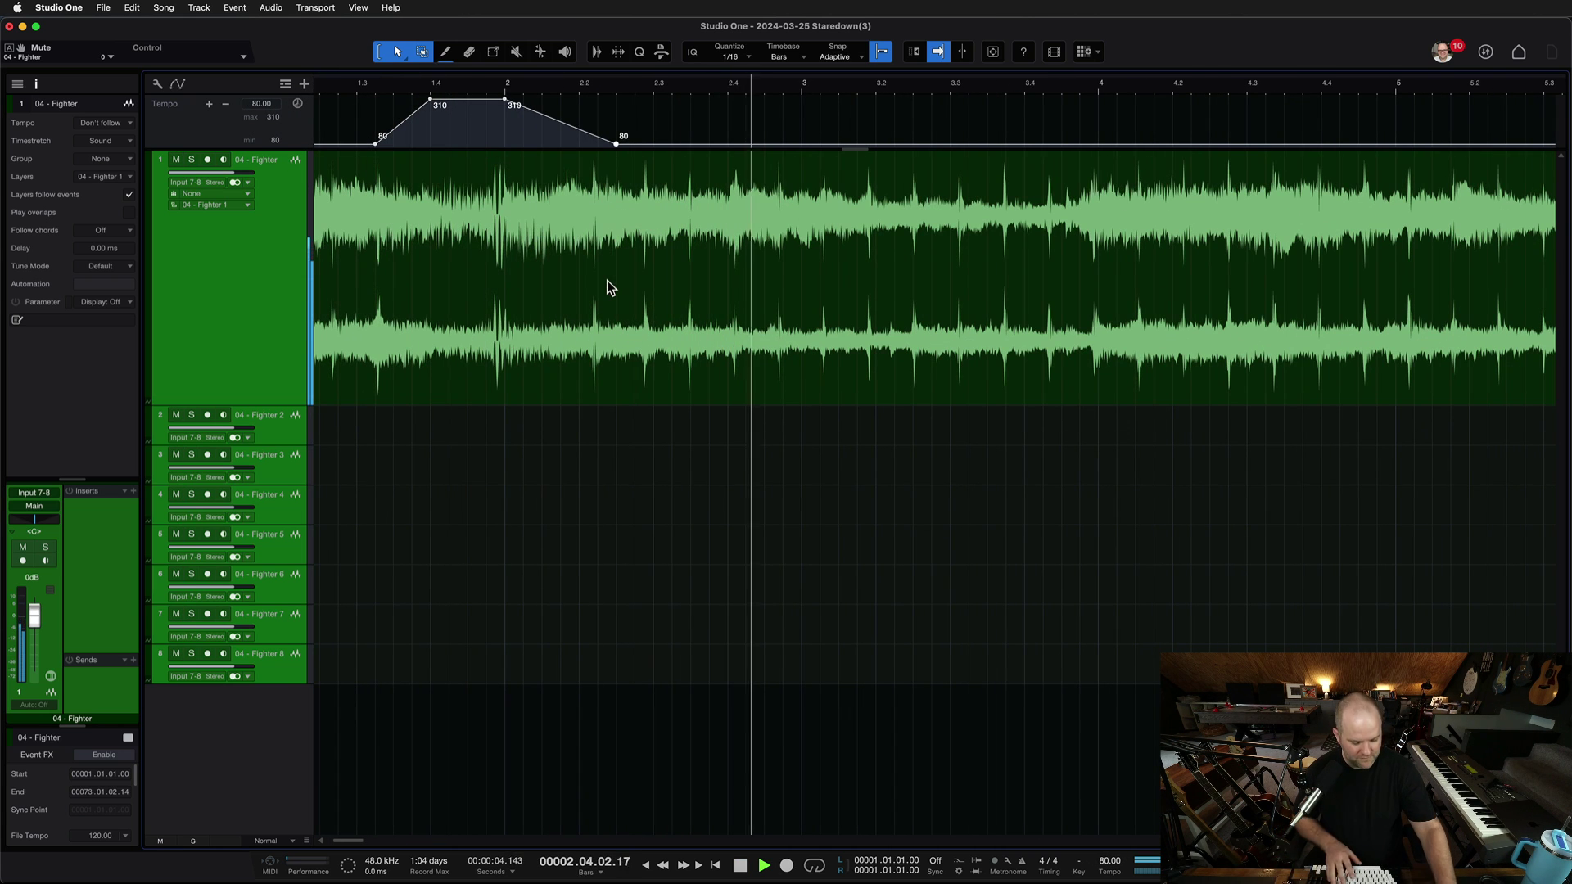
Stop the playback and bring the start of the song back into view.
key("space")
left_click(513, 238)
left_click(500, 165)
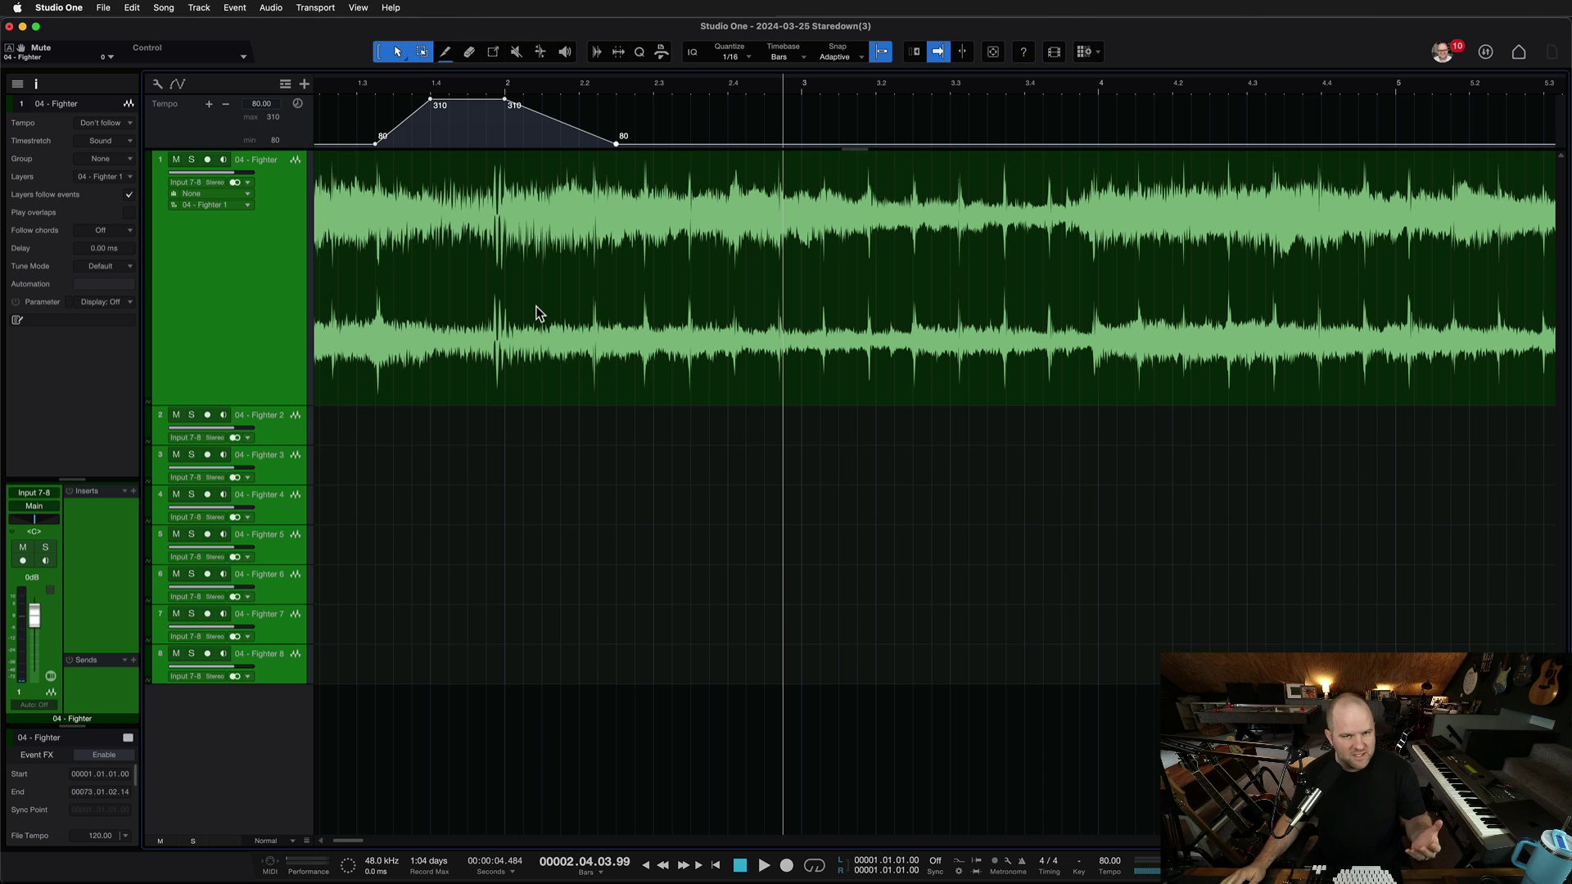
left_click(499, 450)
left_click(476, 411)
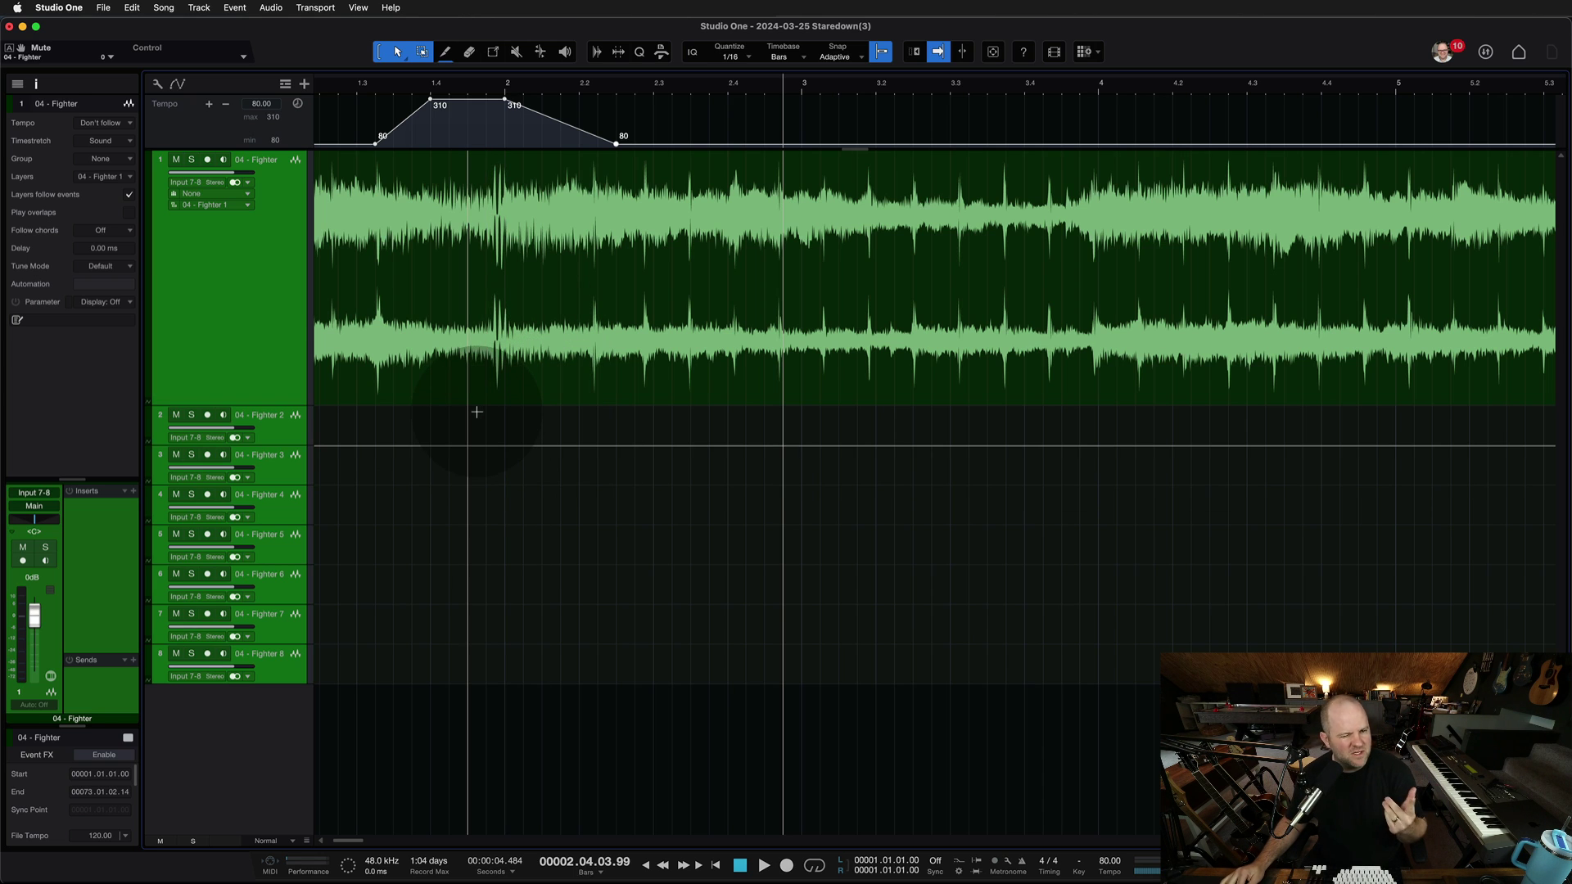
scroll(487, 377, "left", 3)
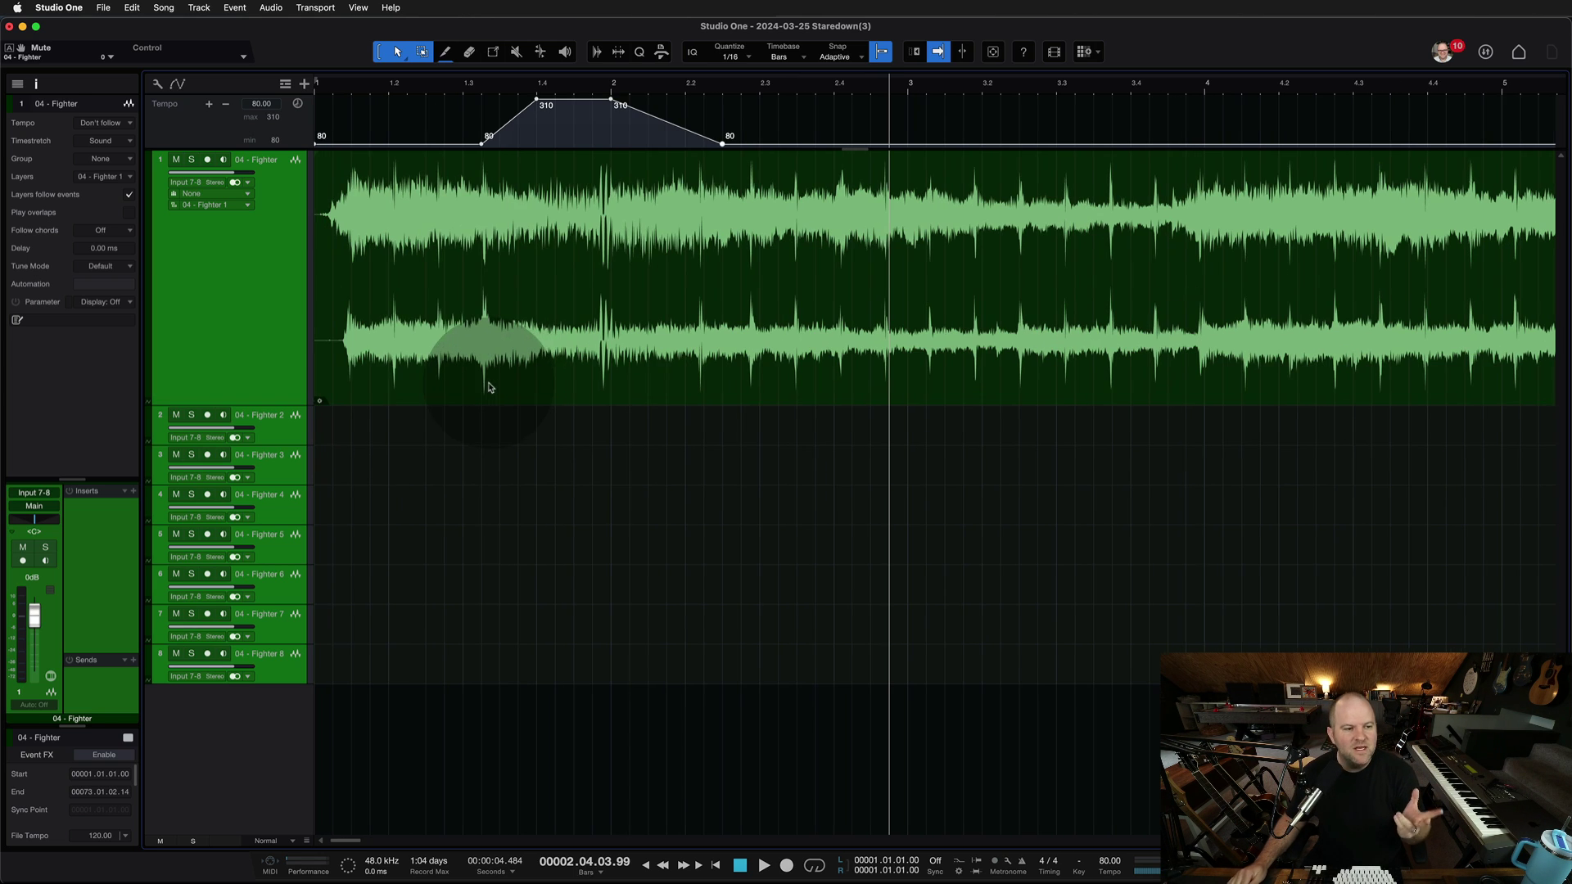
Set the tempo mode of the first 04 - Fighter track to Timestretch and play the song through the tempo ramp.
left_click(294, 304)
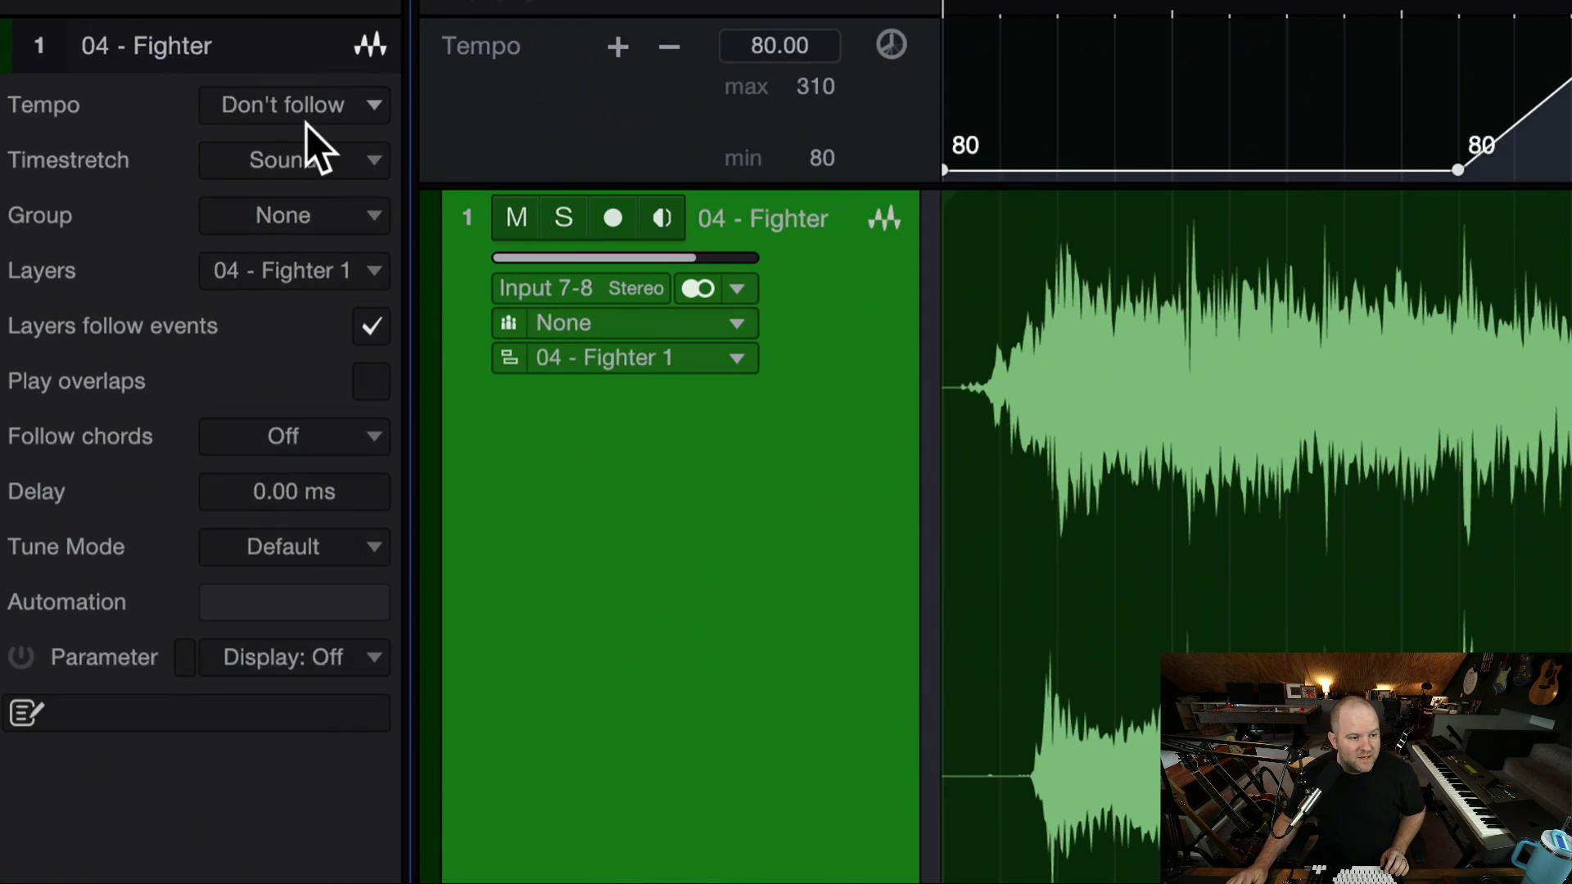
left_click(107, 123)
left_click(120, 172)
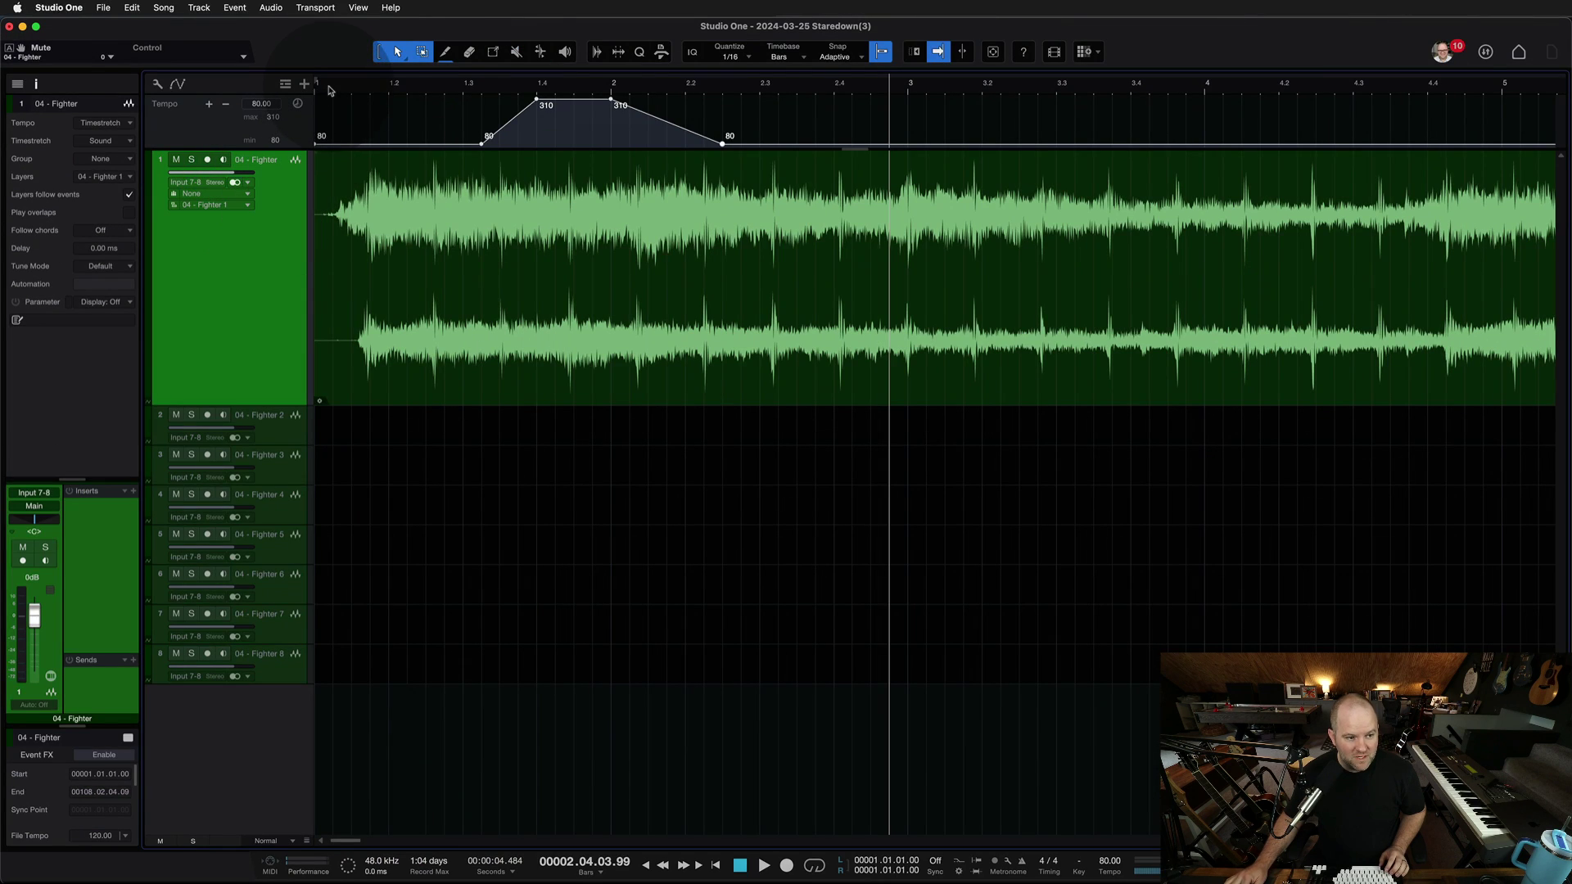
left_click(987, 1)
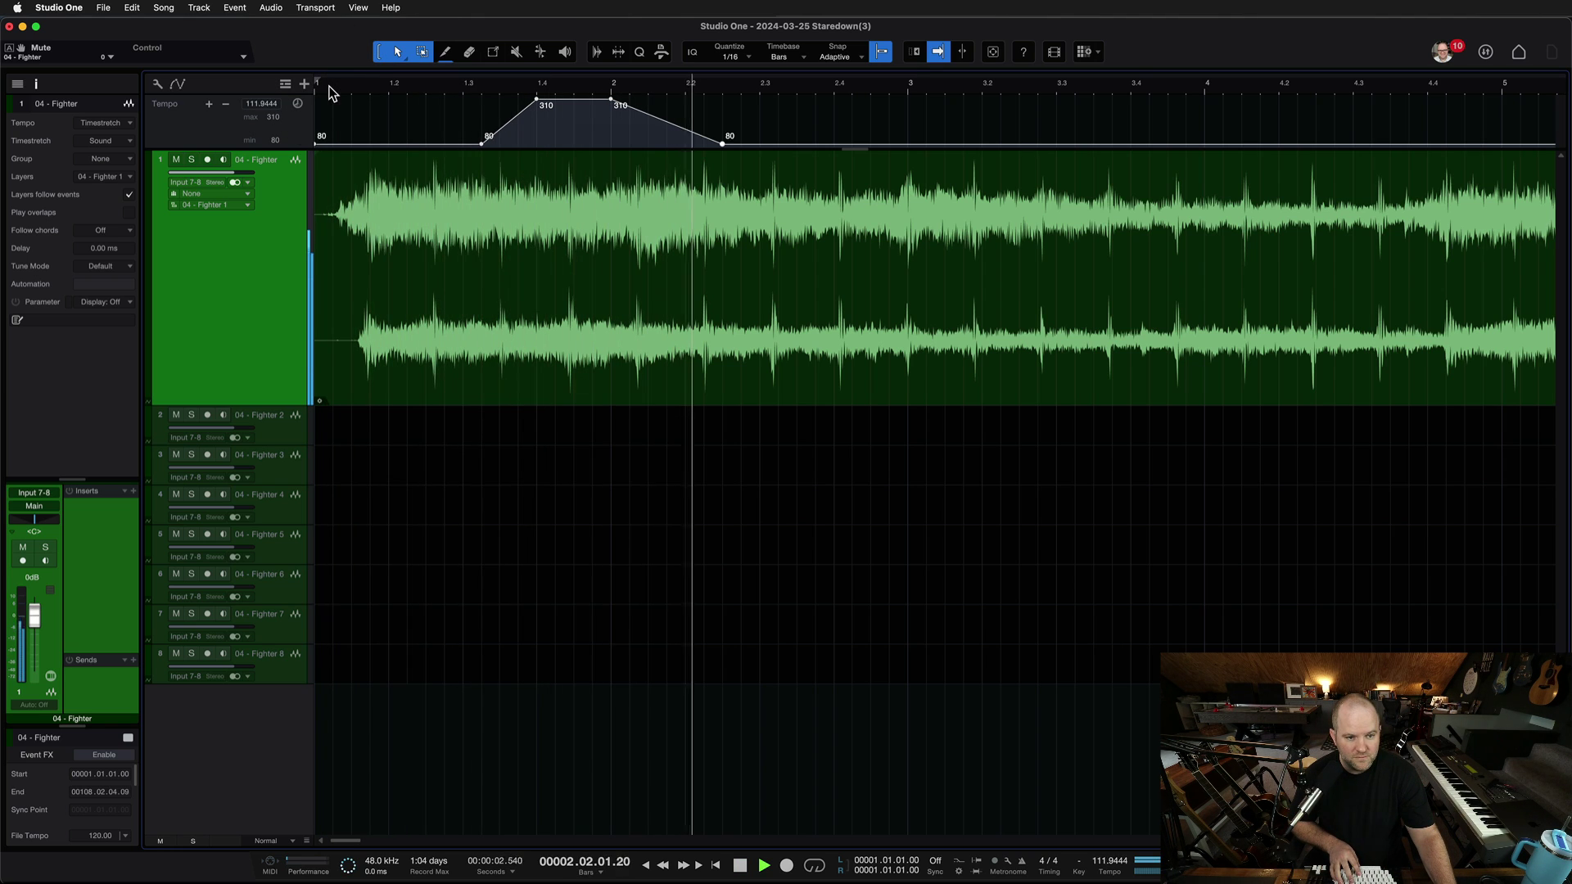
key("space")
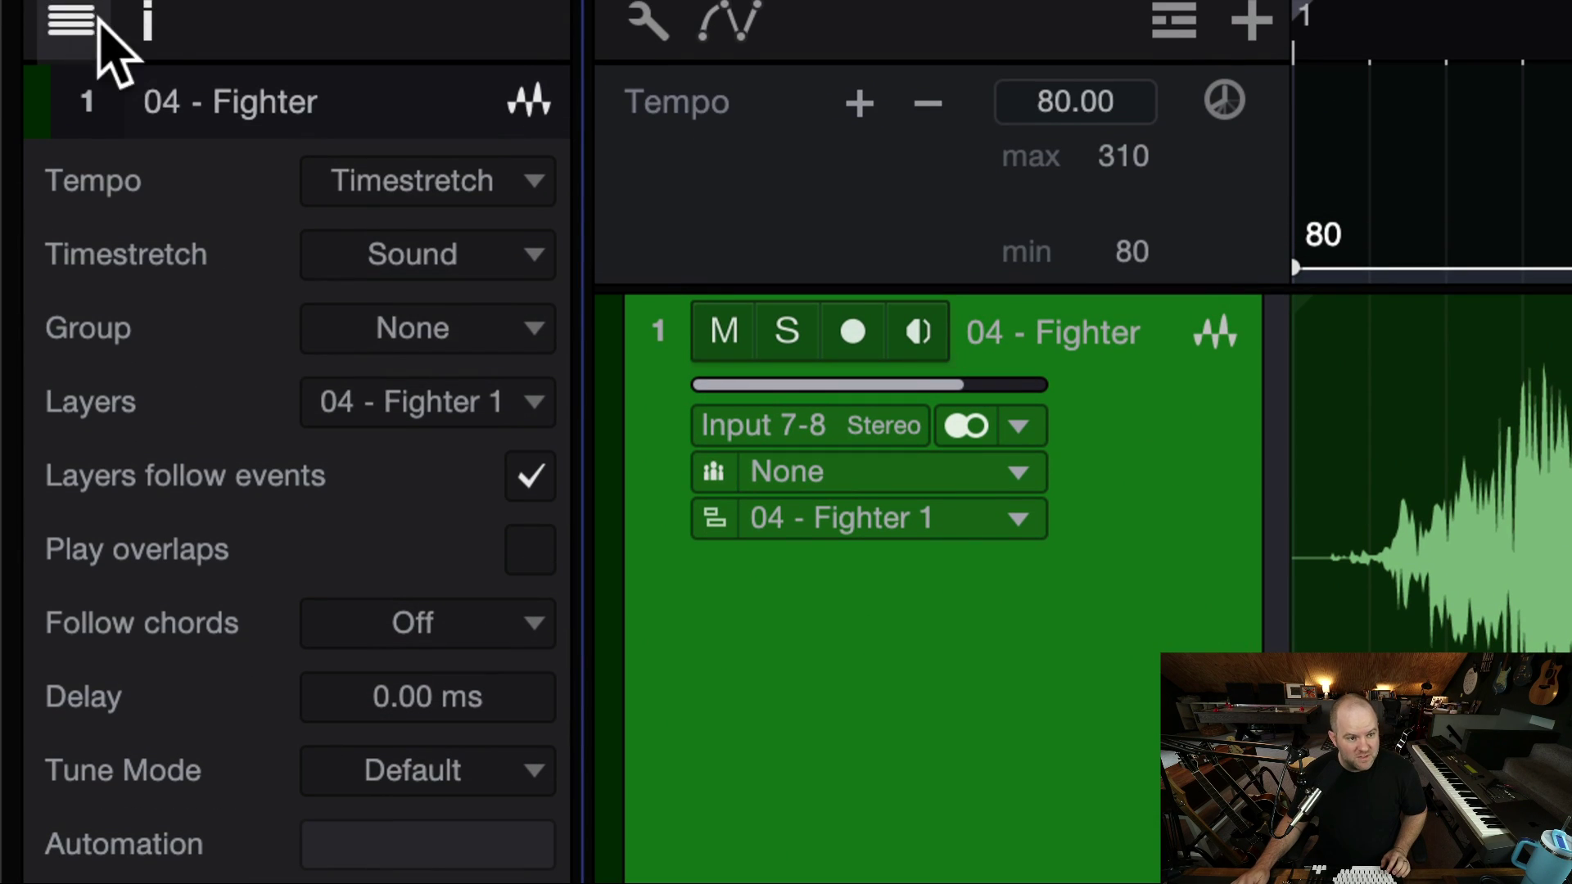
Set the first track's tempo mode back to Don't follow and play the tempo ramp again from the song start.
left_click(386, 15)
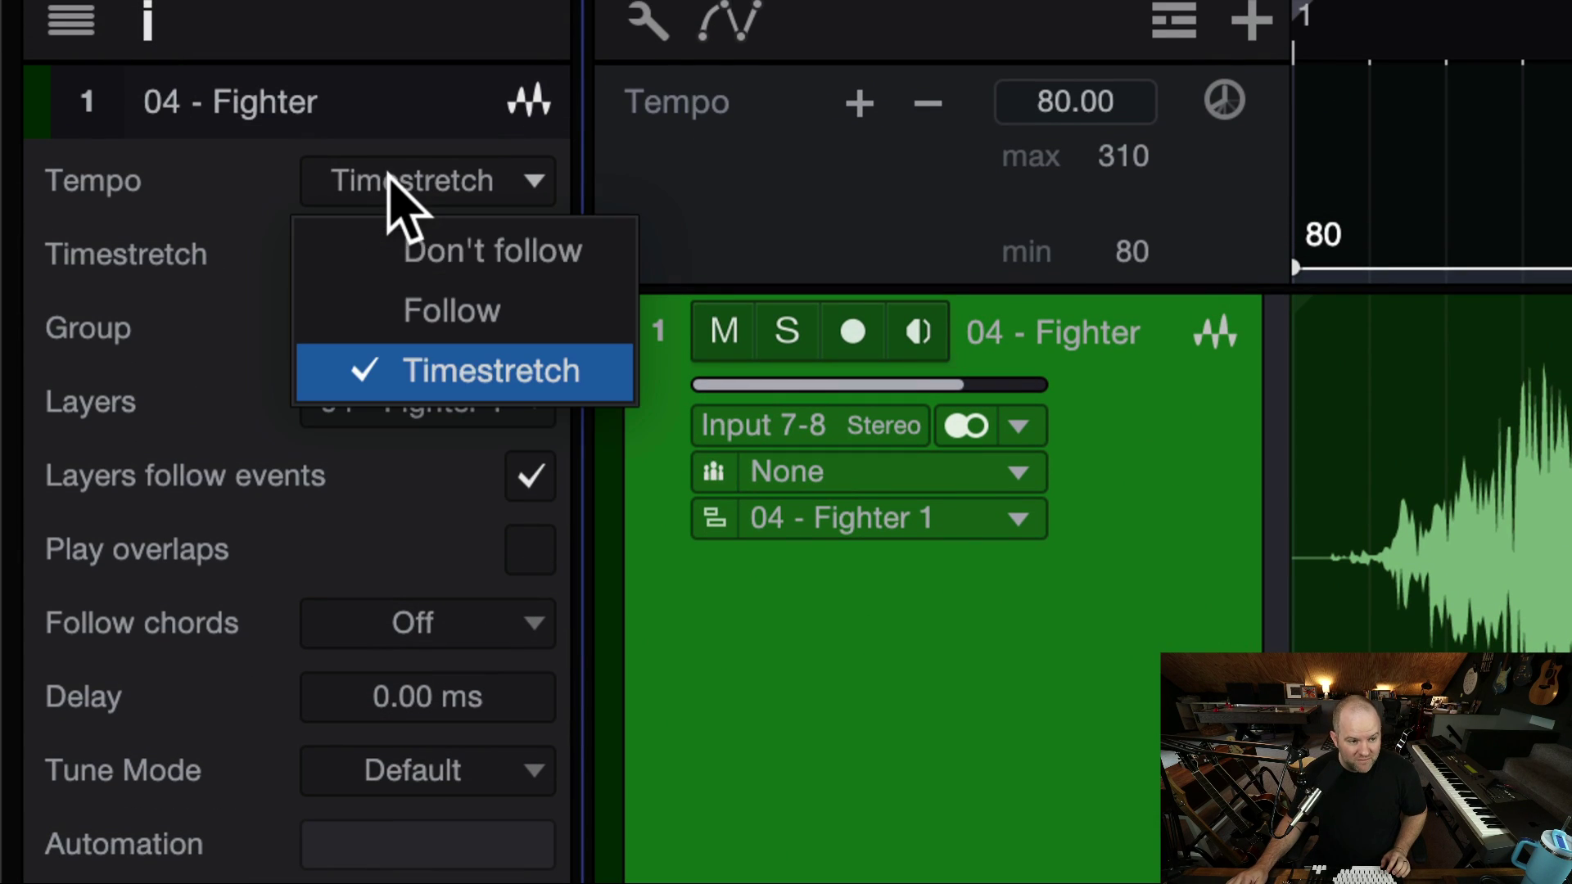
left_click(436, 254)
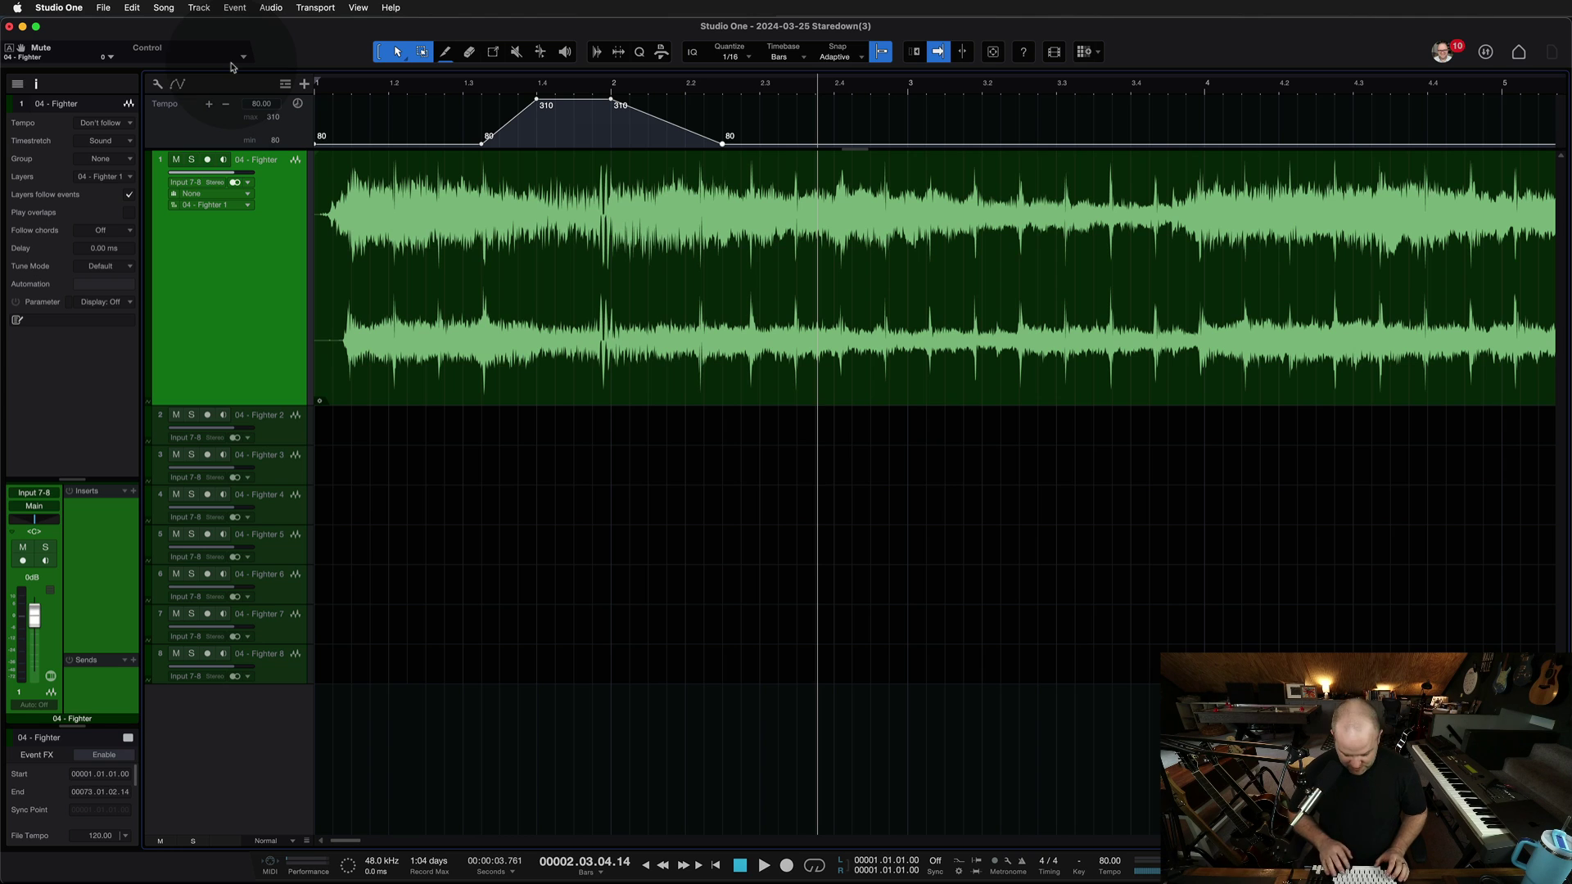
key("comma")
key("space")
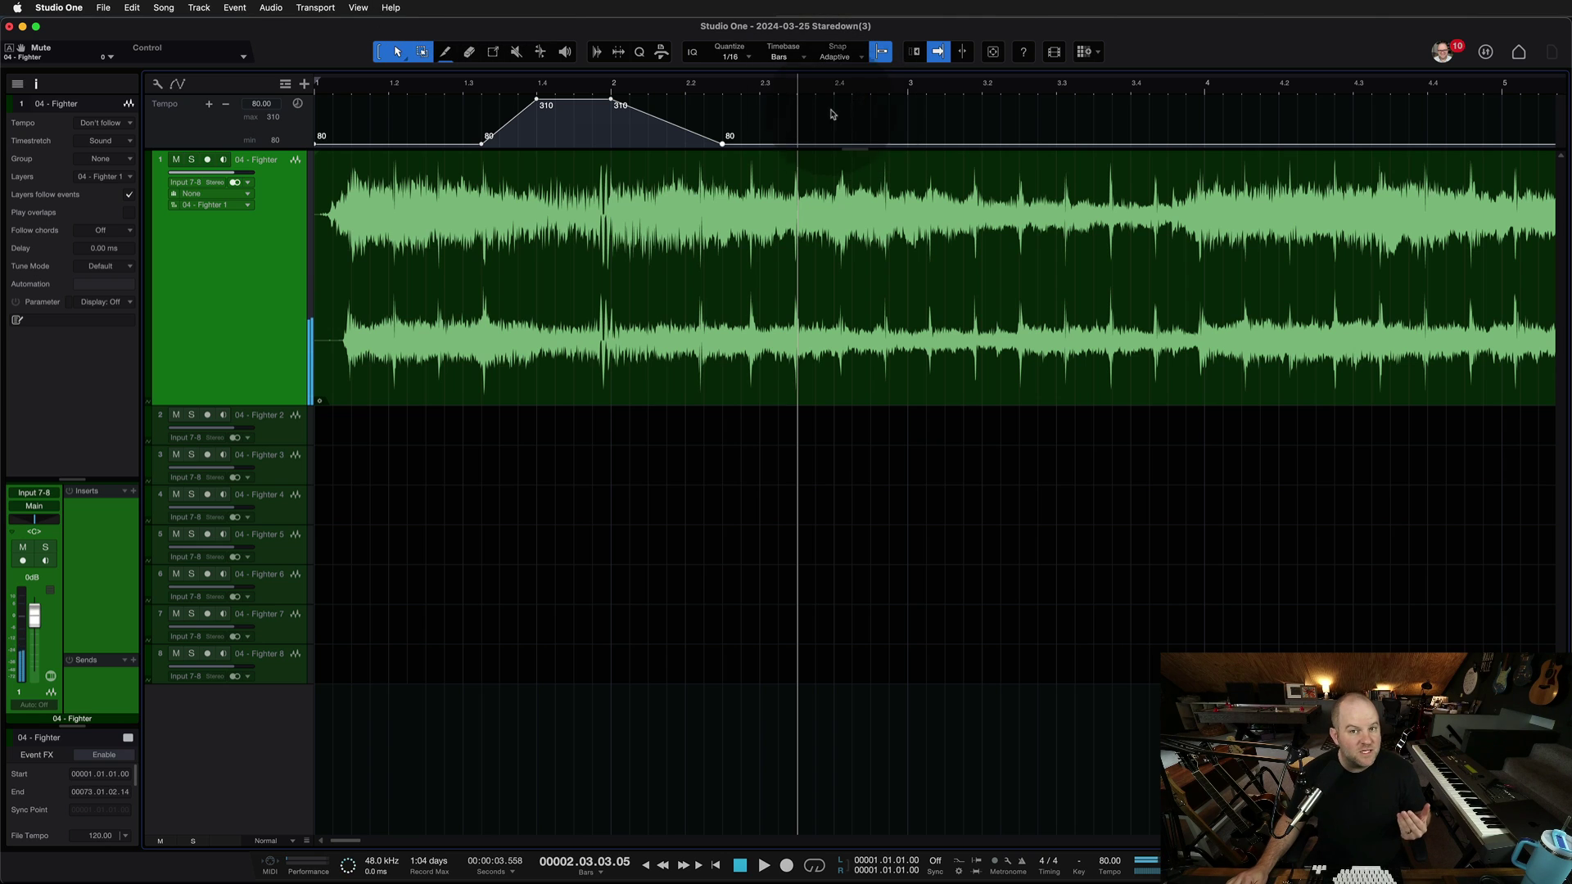
Delete the ramp points from the tempo track and set the song tempo to 150.
left_click_drag(778, 121, 138, 102)
key("Delete")
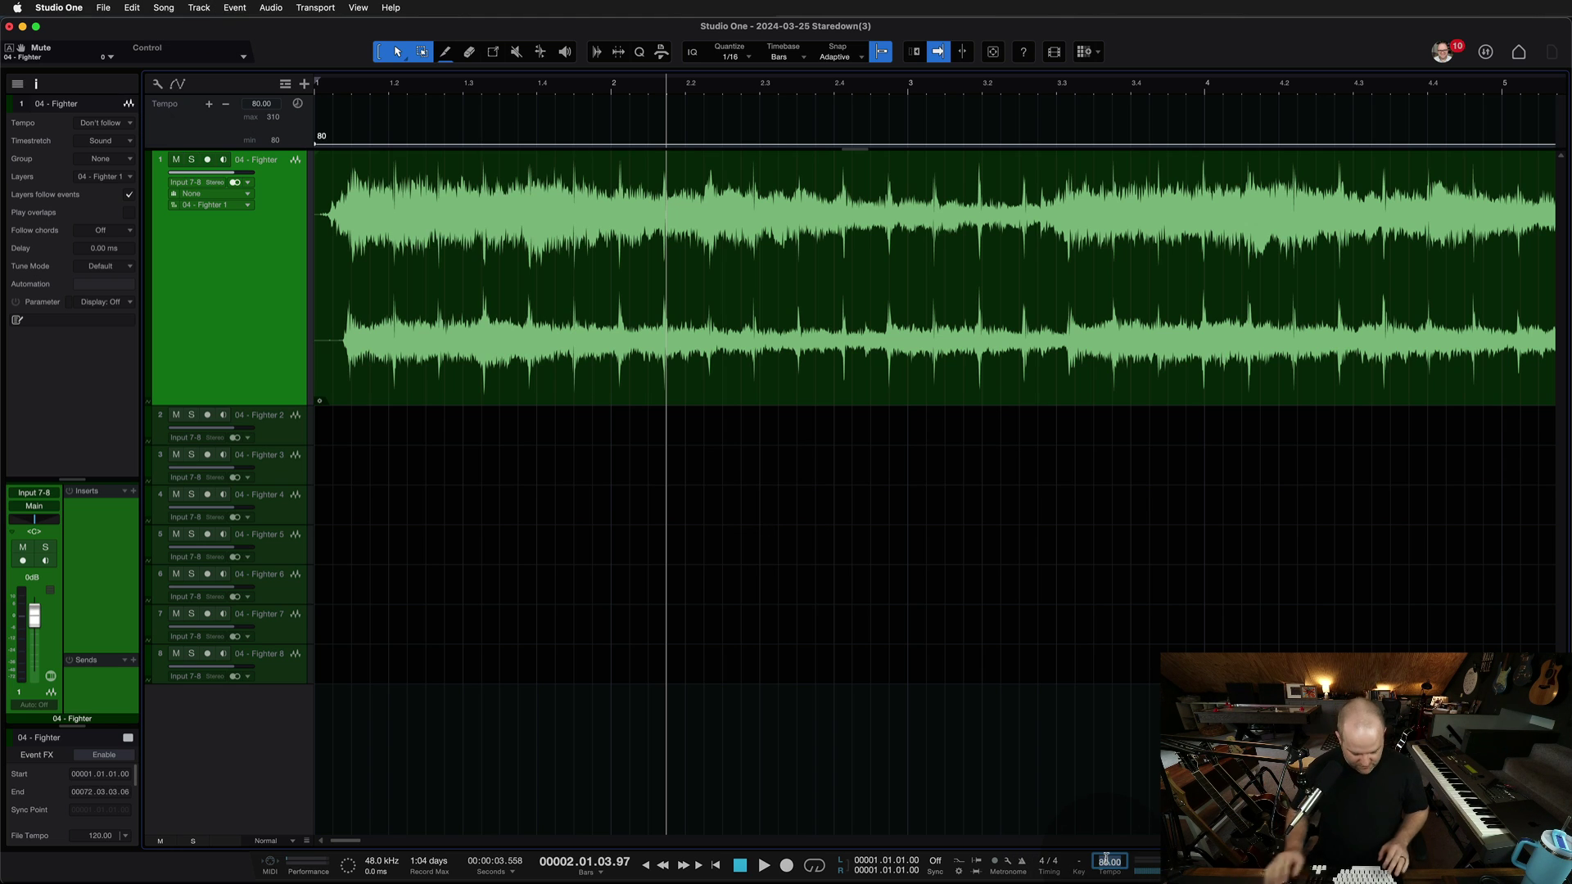
type("0")
key("Return")
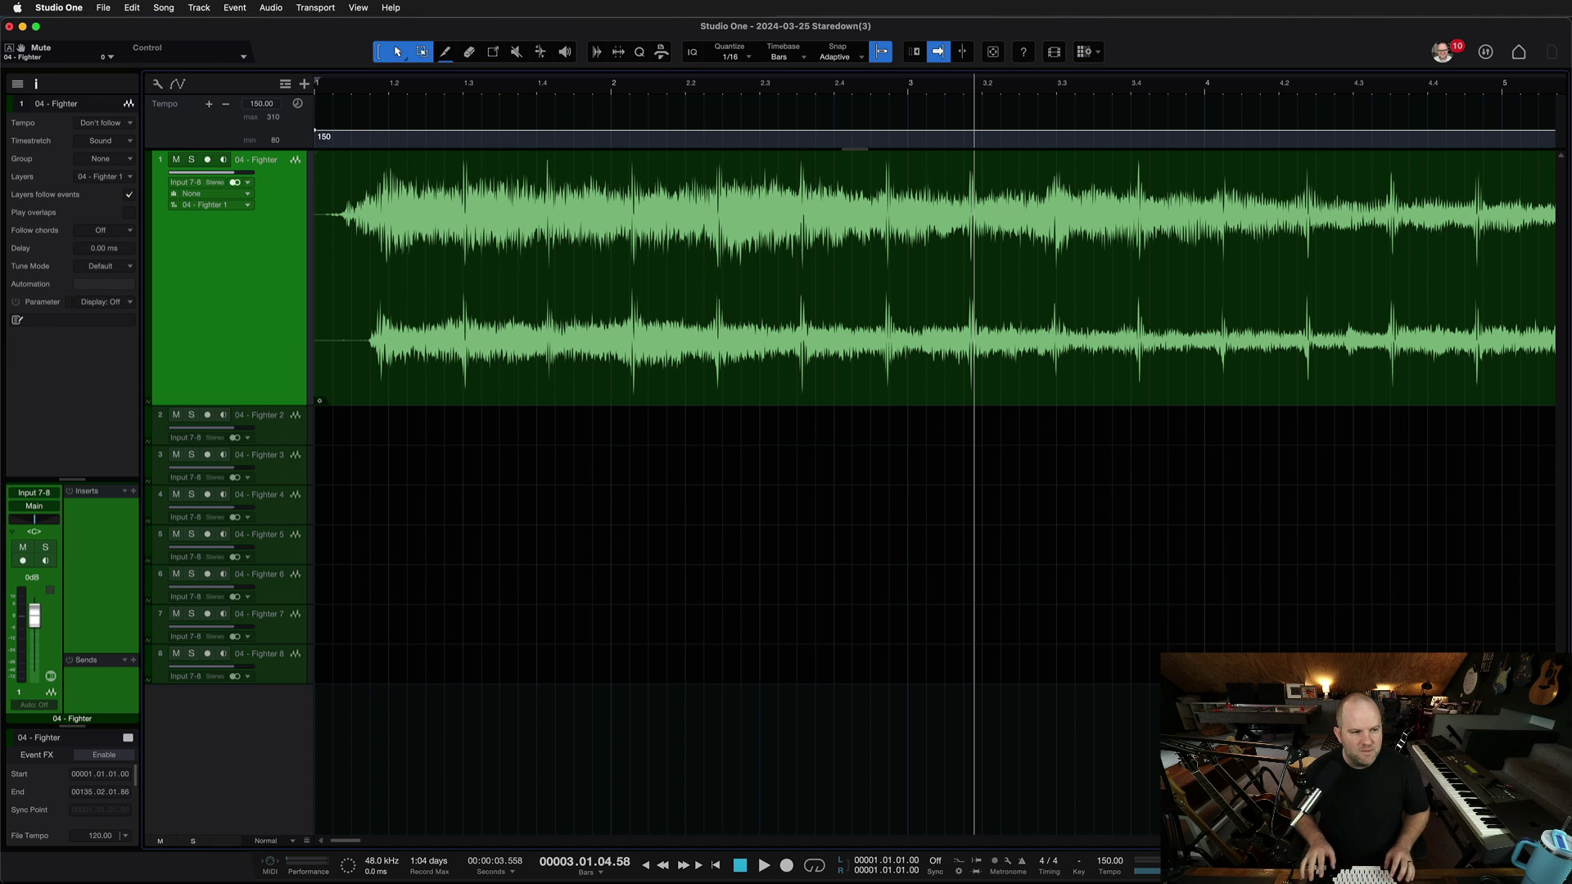
Play the song from the start and lower the song tempo to 136 and 135 during playback.
key("w")
key("w")
key("w")
key("w")
key("w")
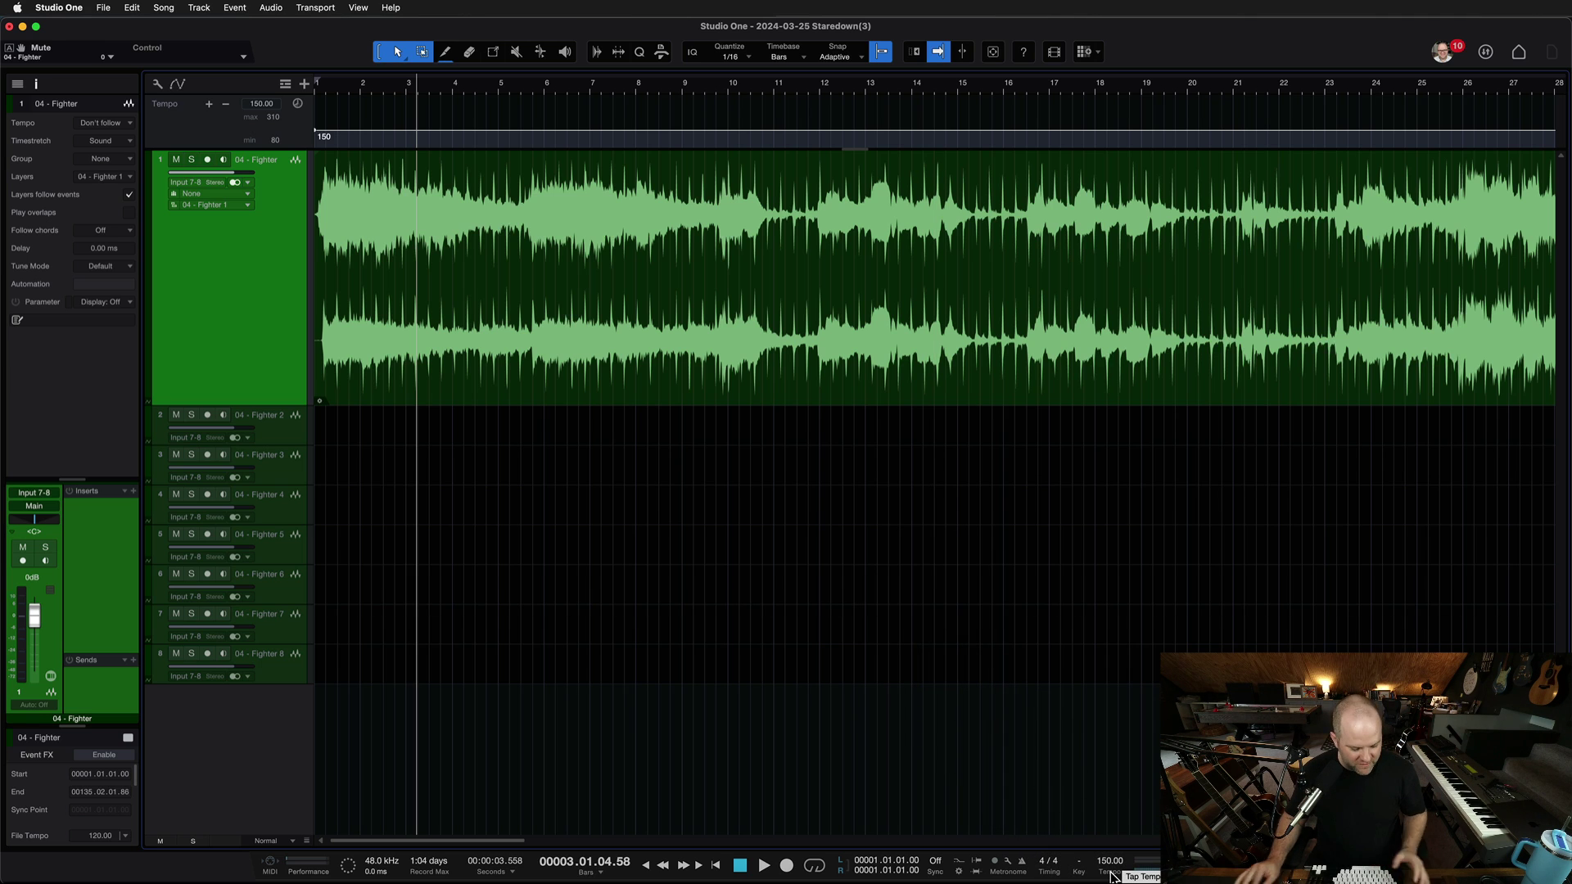
key("Home")
key("space")
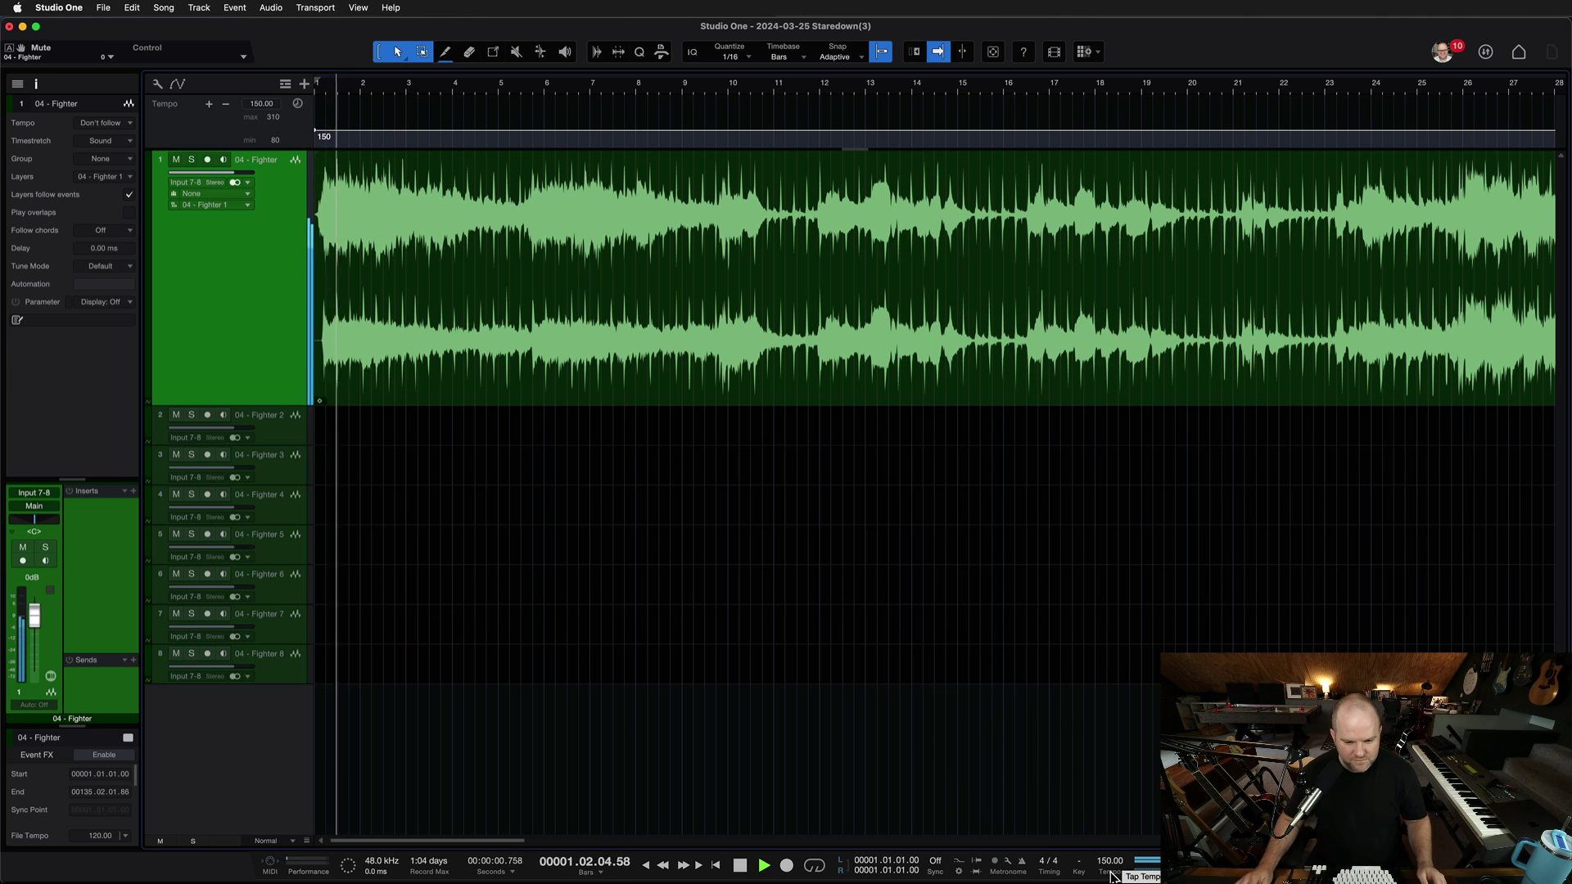
left_click(1111, 875)
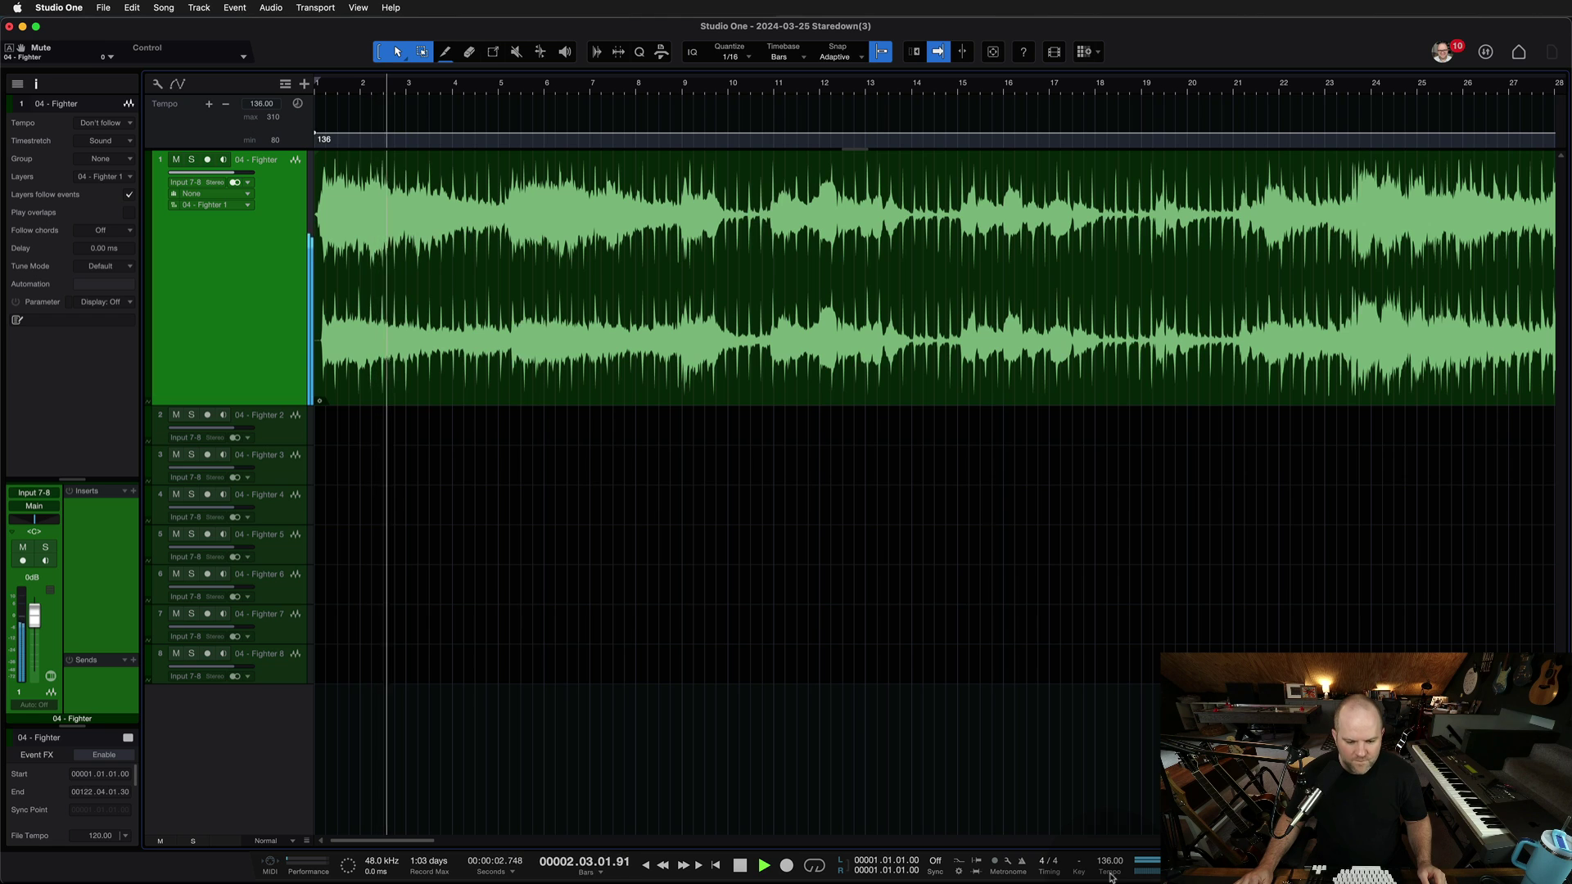
left_click(1111, 874)
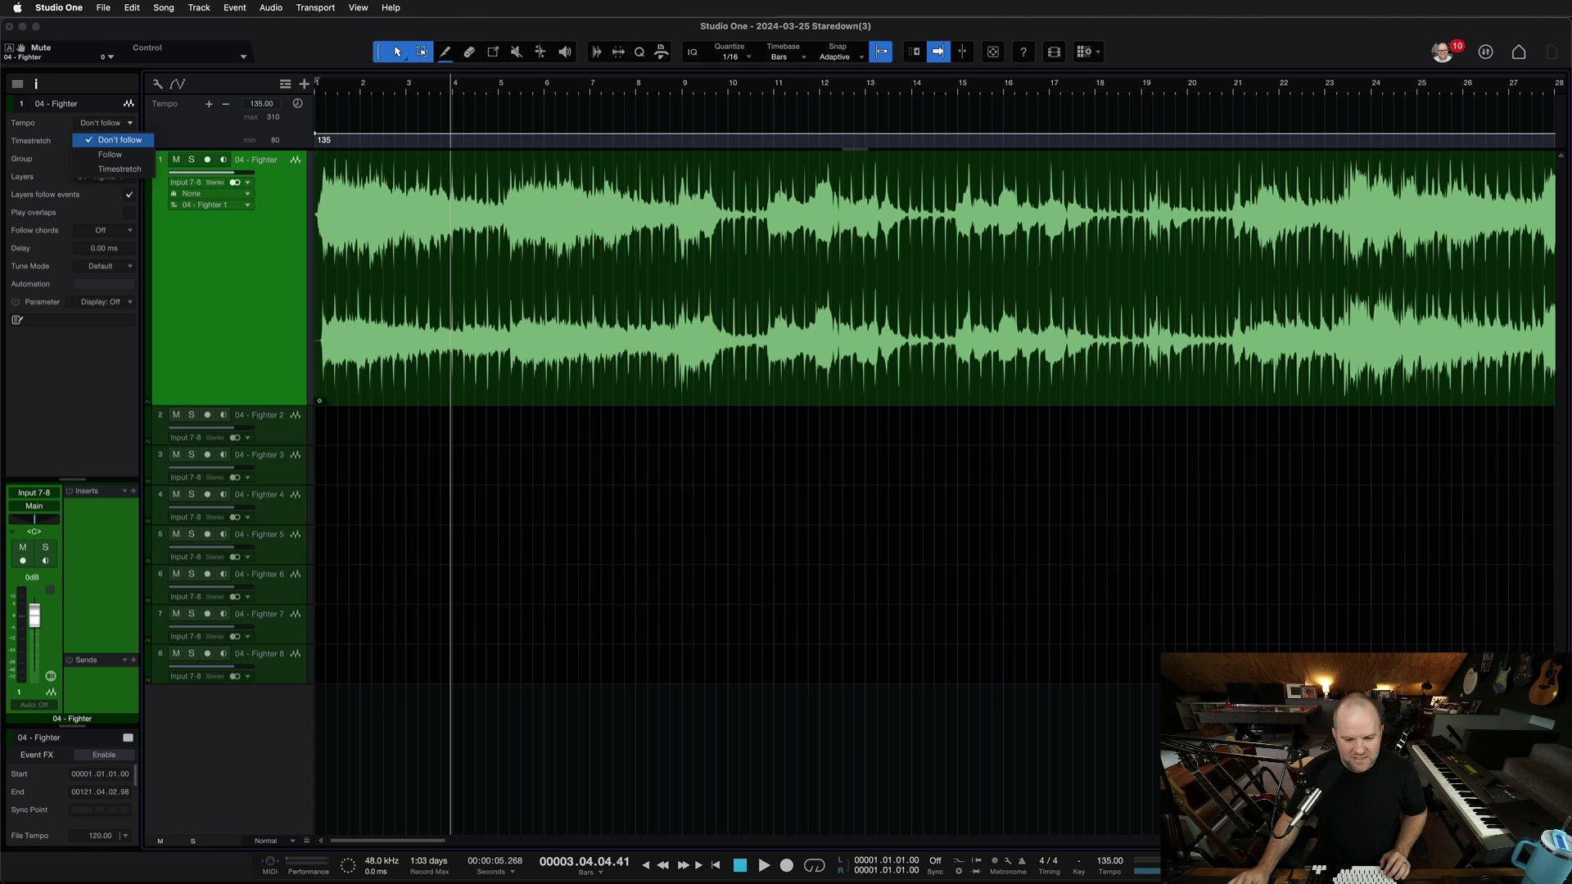
Set the song tempo to 120 and the first track's tempo mode to Timestretch.
left_click(1101, 856)
type("120")
key("Return")
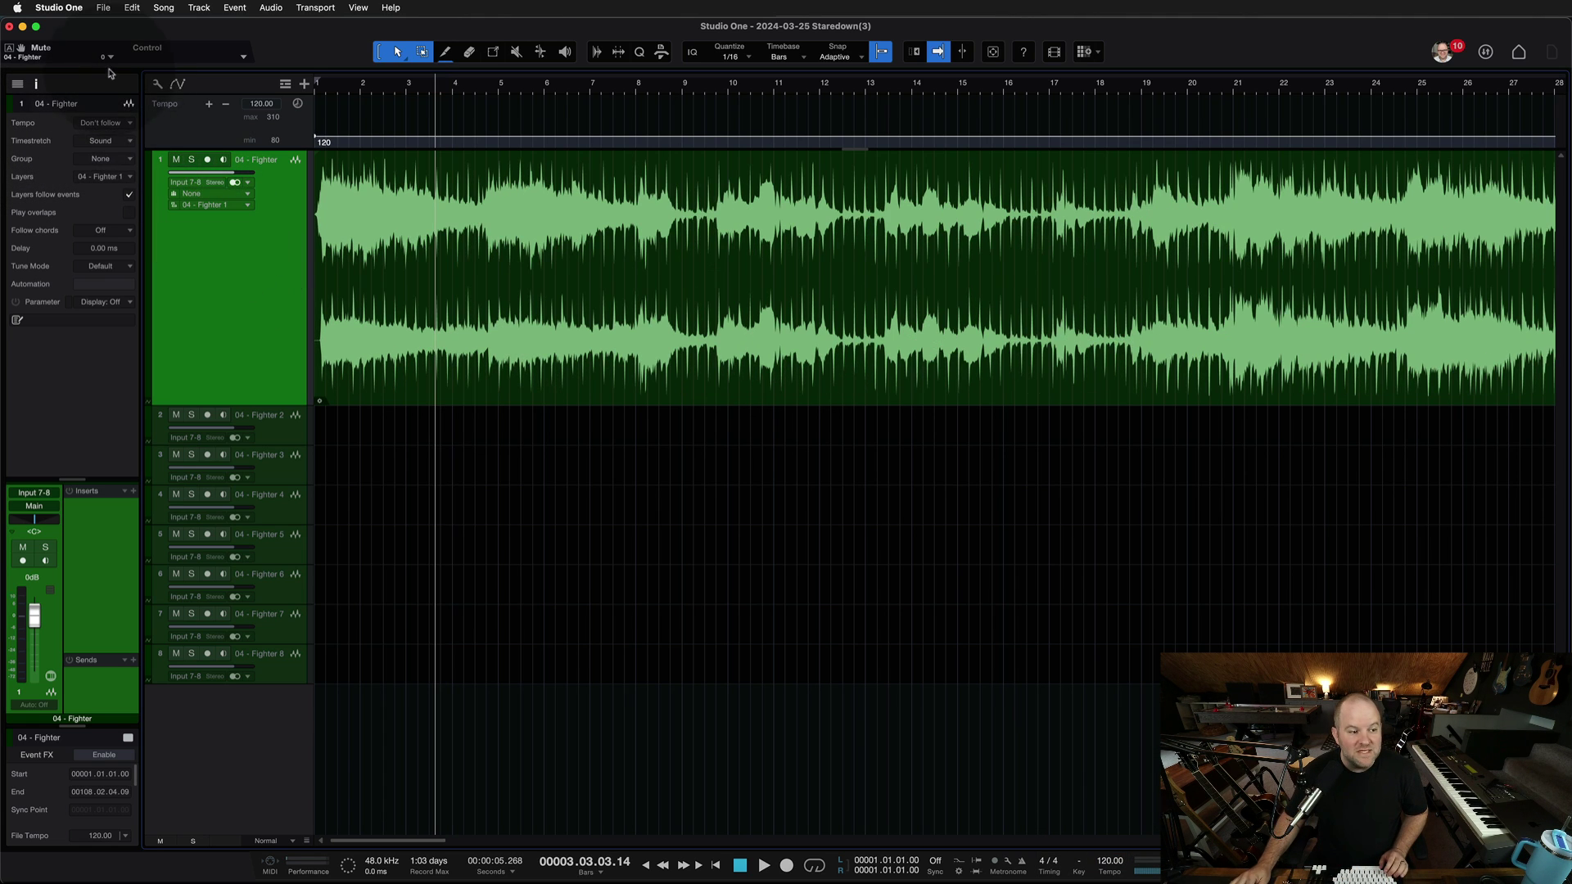
left_click(105, 123)
left_click(123, 170)
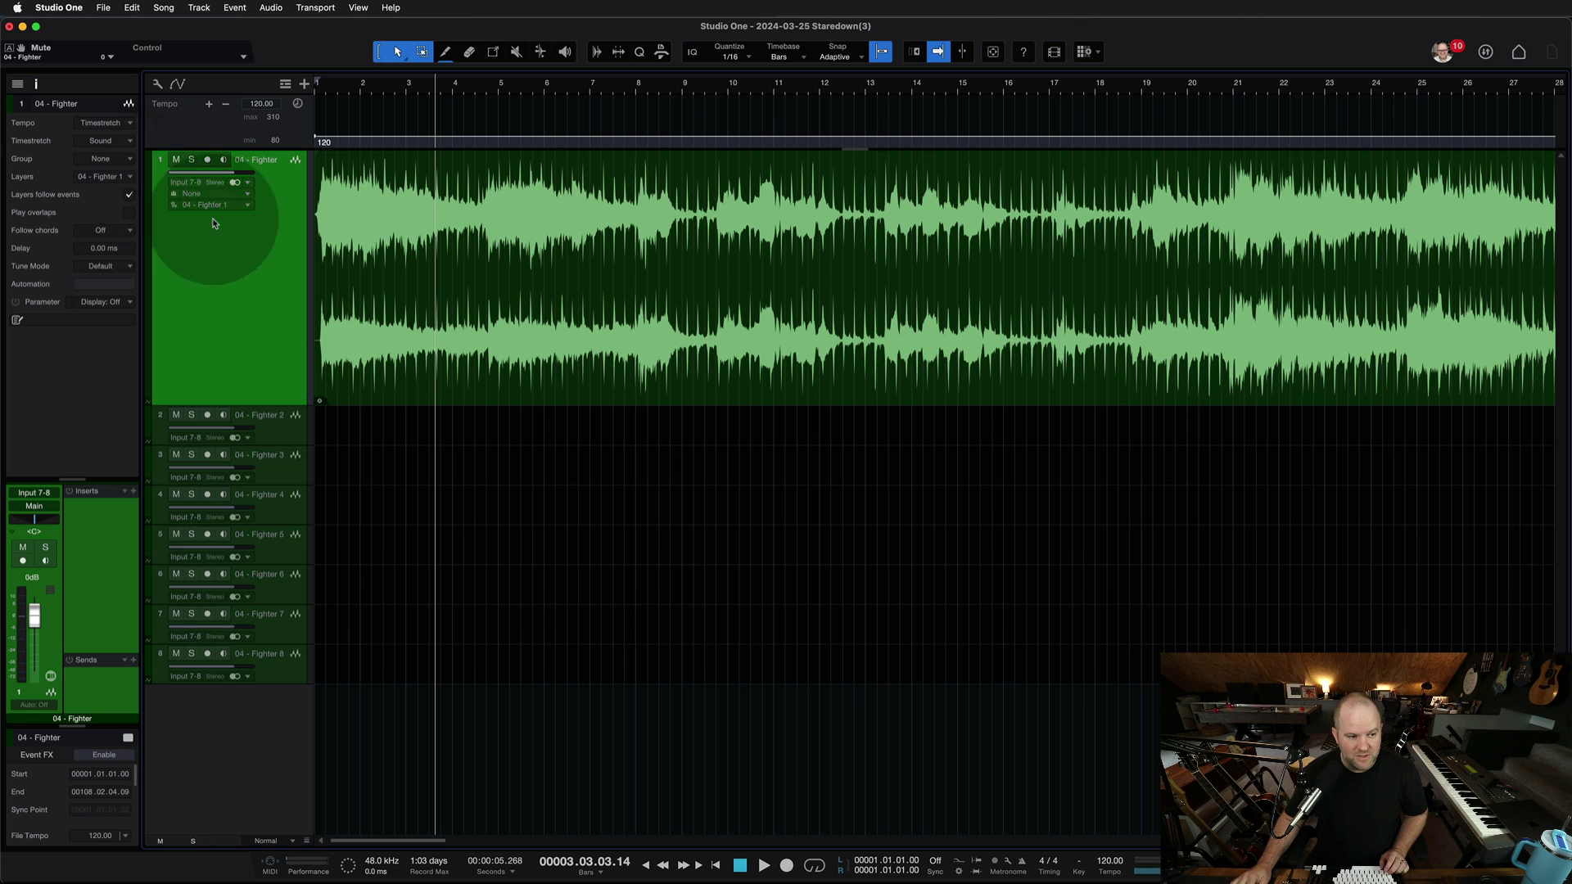
Play the timestretched track while changing the song tempo to 157, 133 and 153, and stop playback.
key("space")
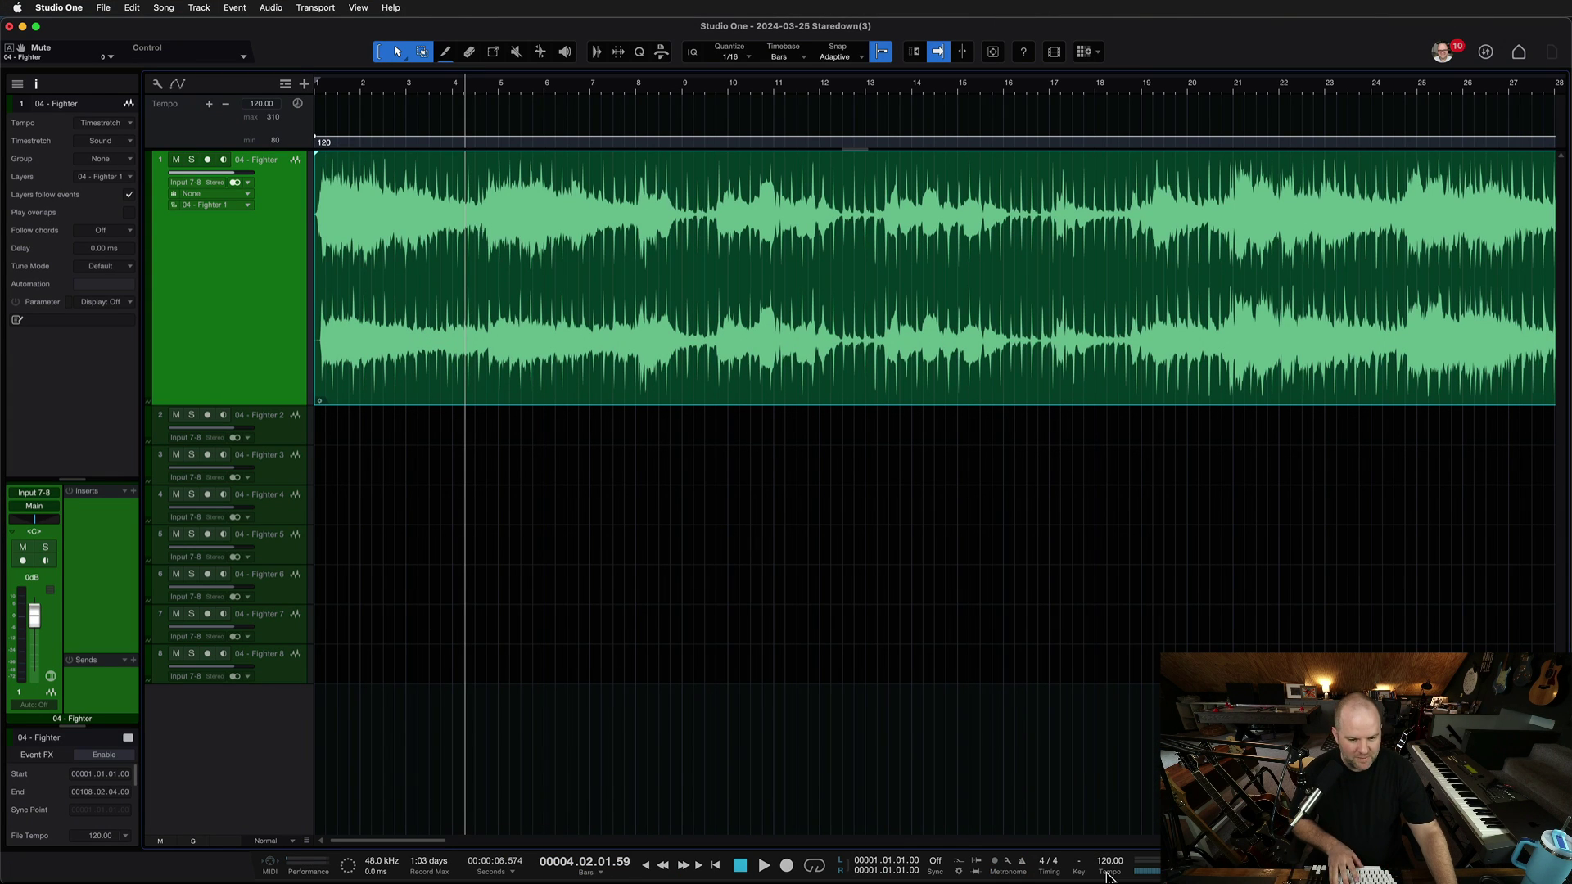
key("space")
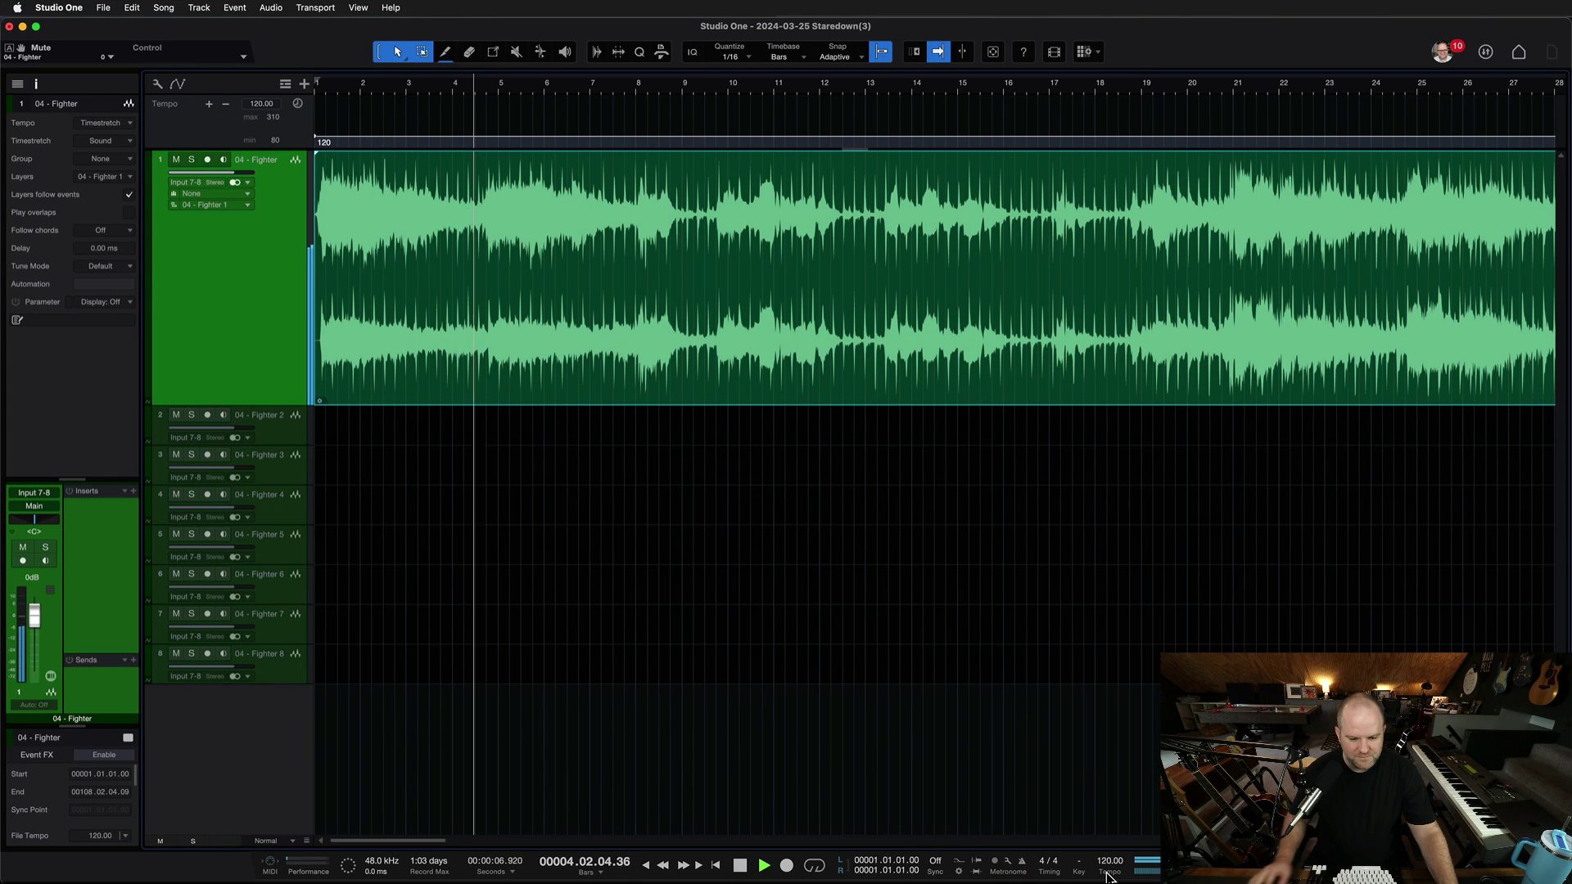
left_click(1107, 876)
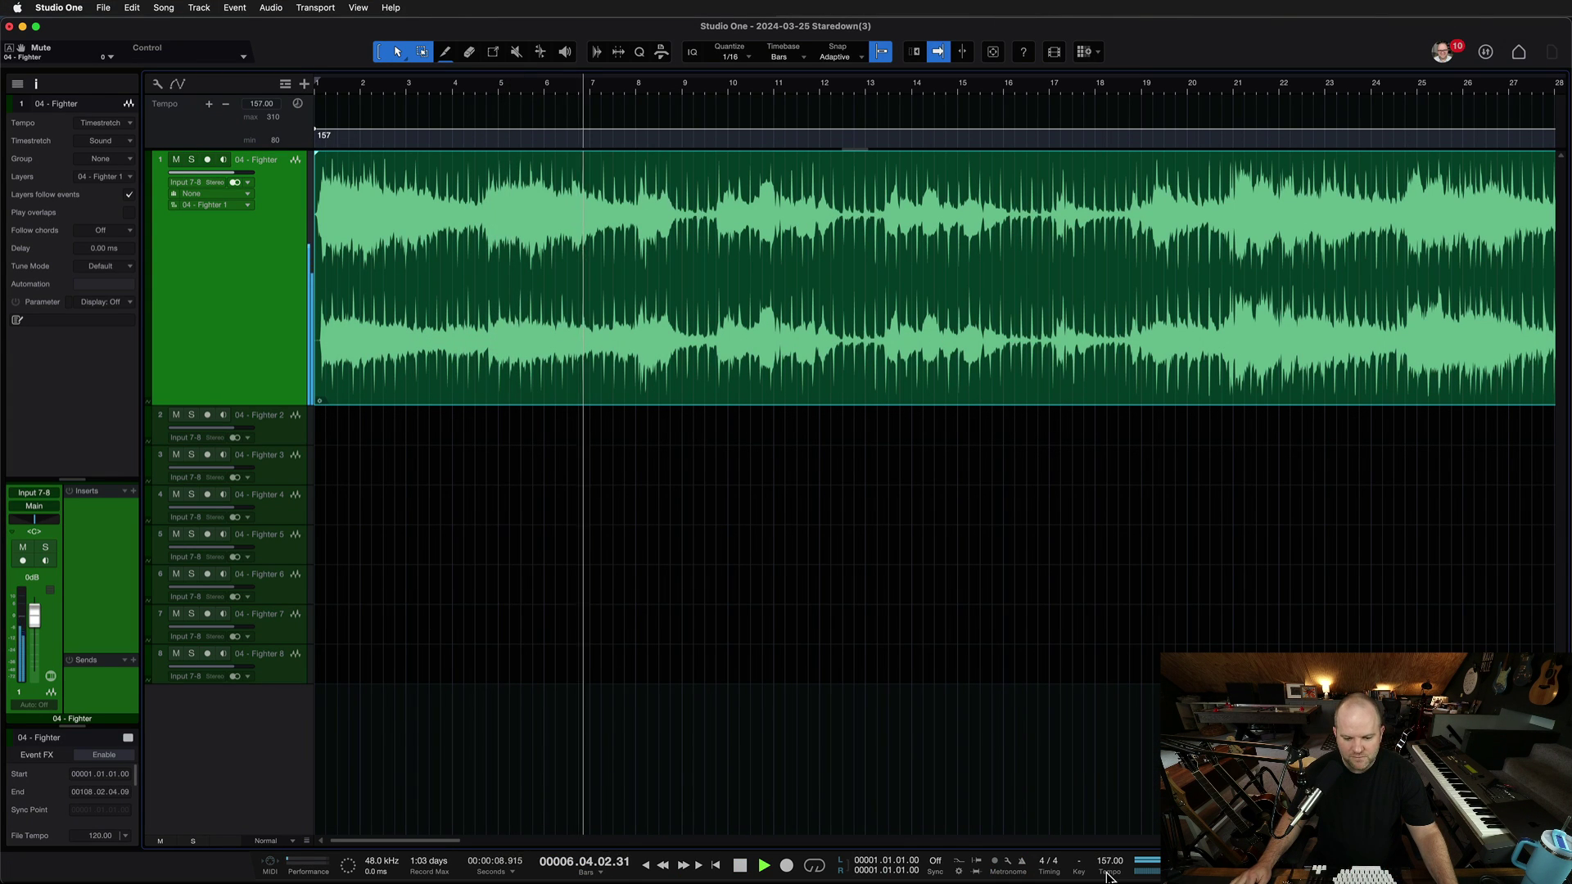
left_click(1107, 876)
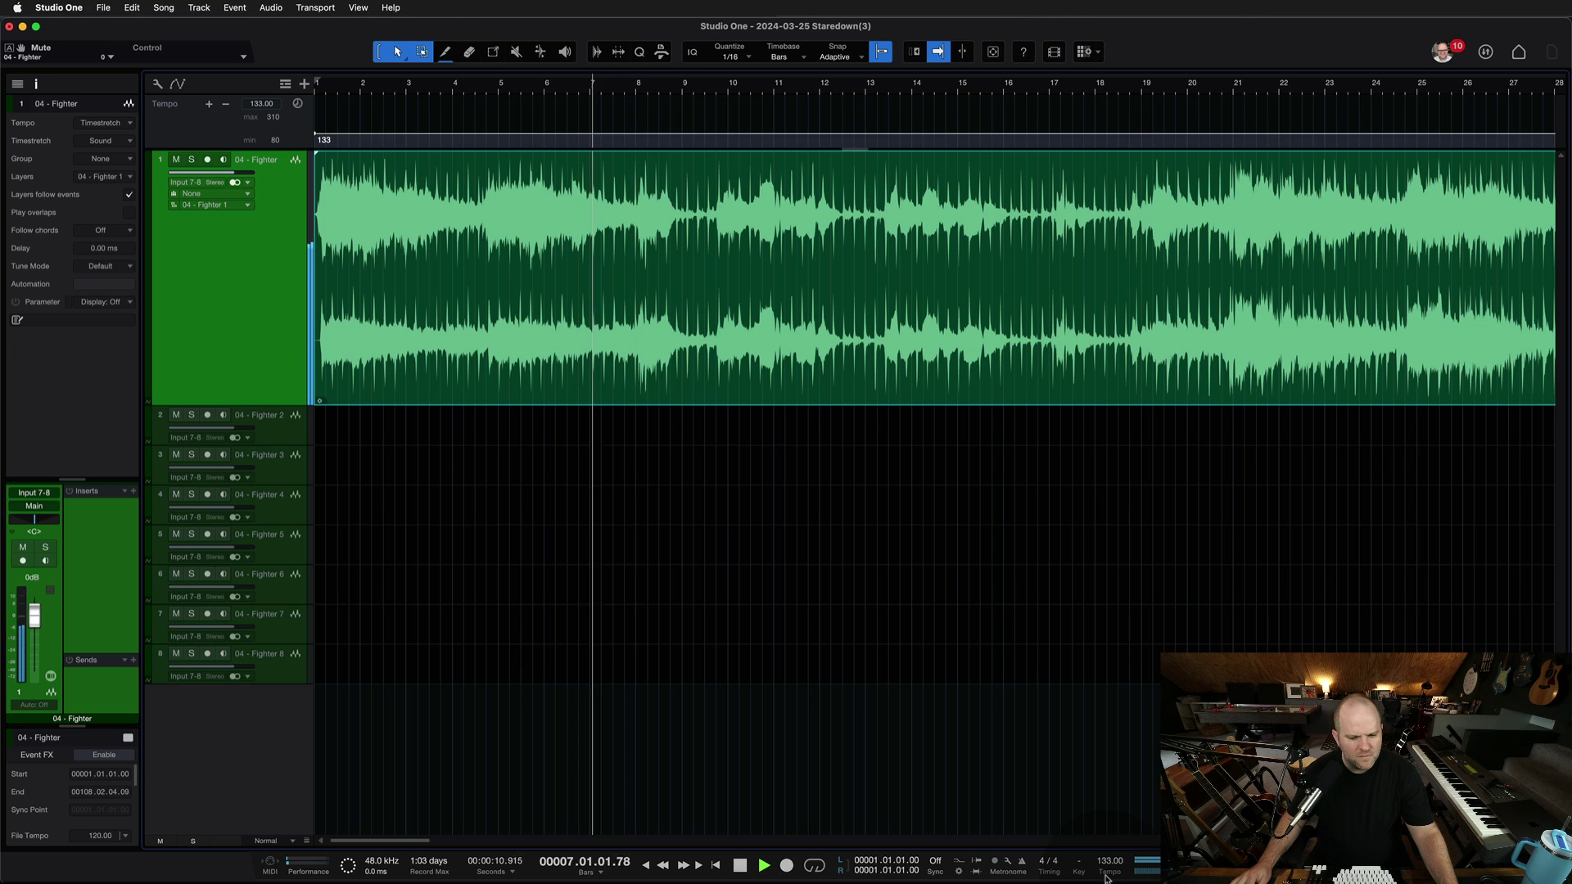
left_click(1107, 876)
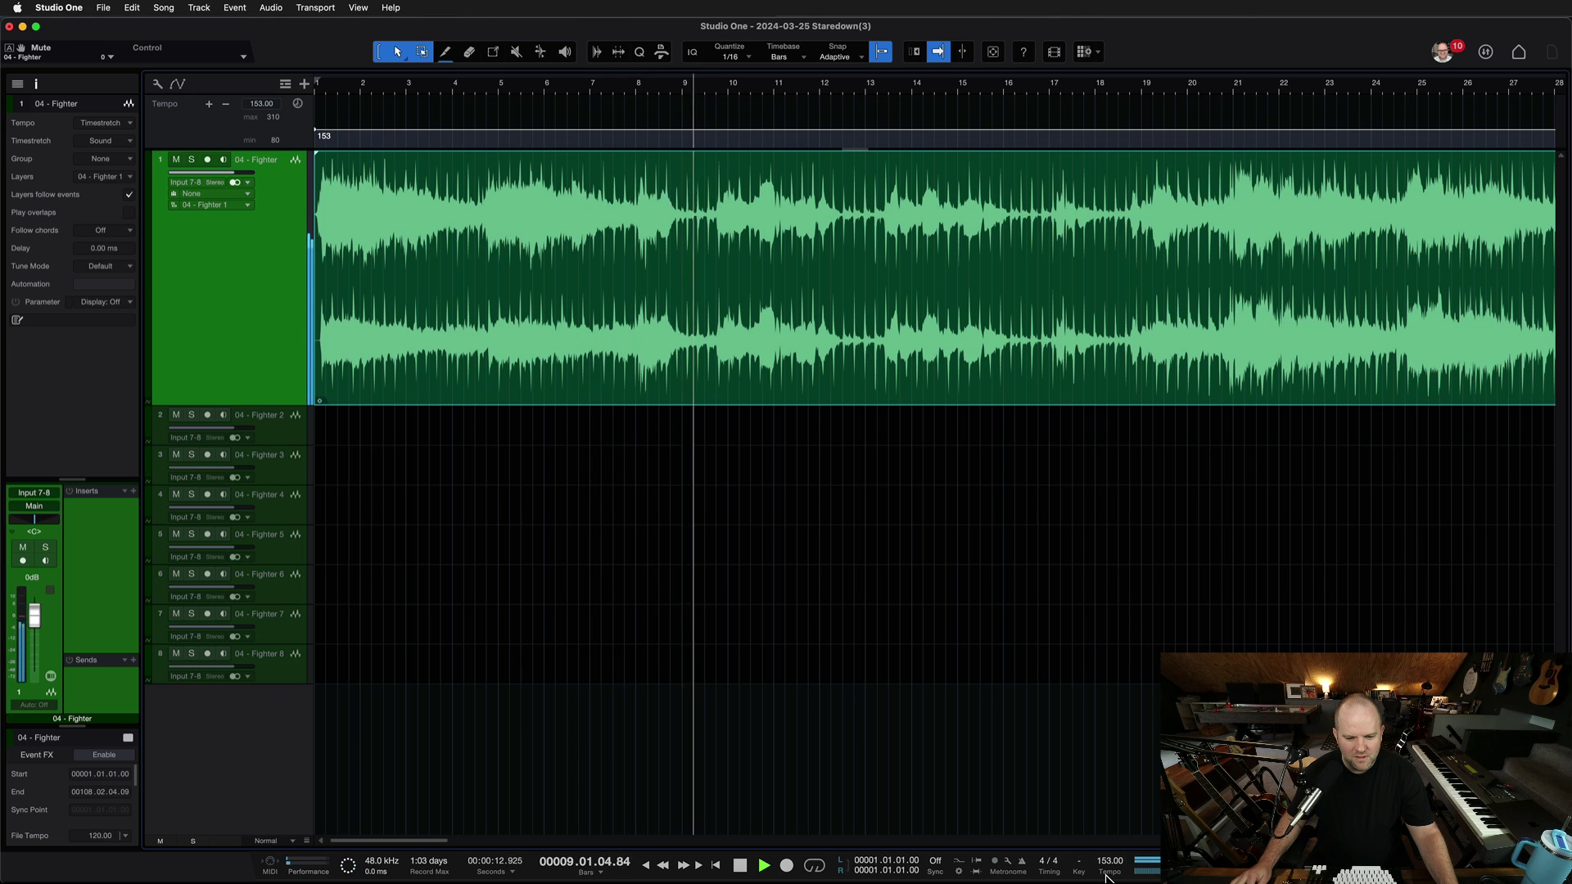
key("space")
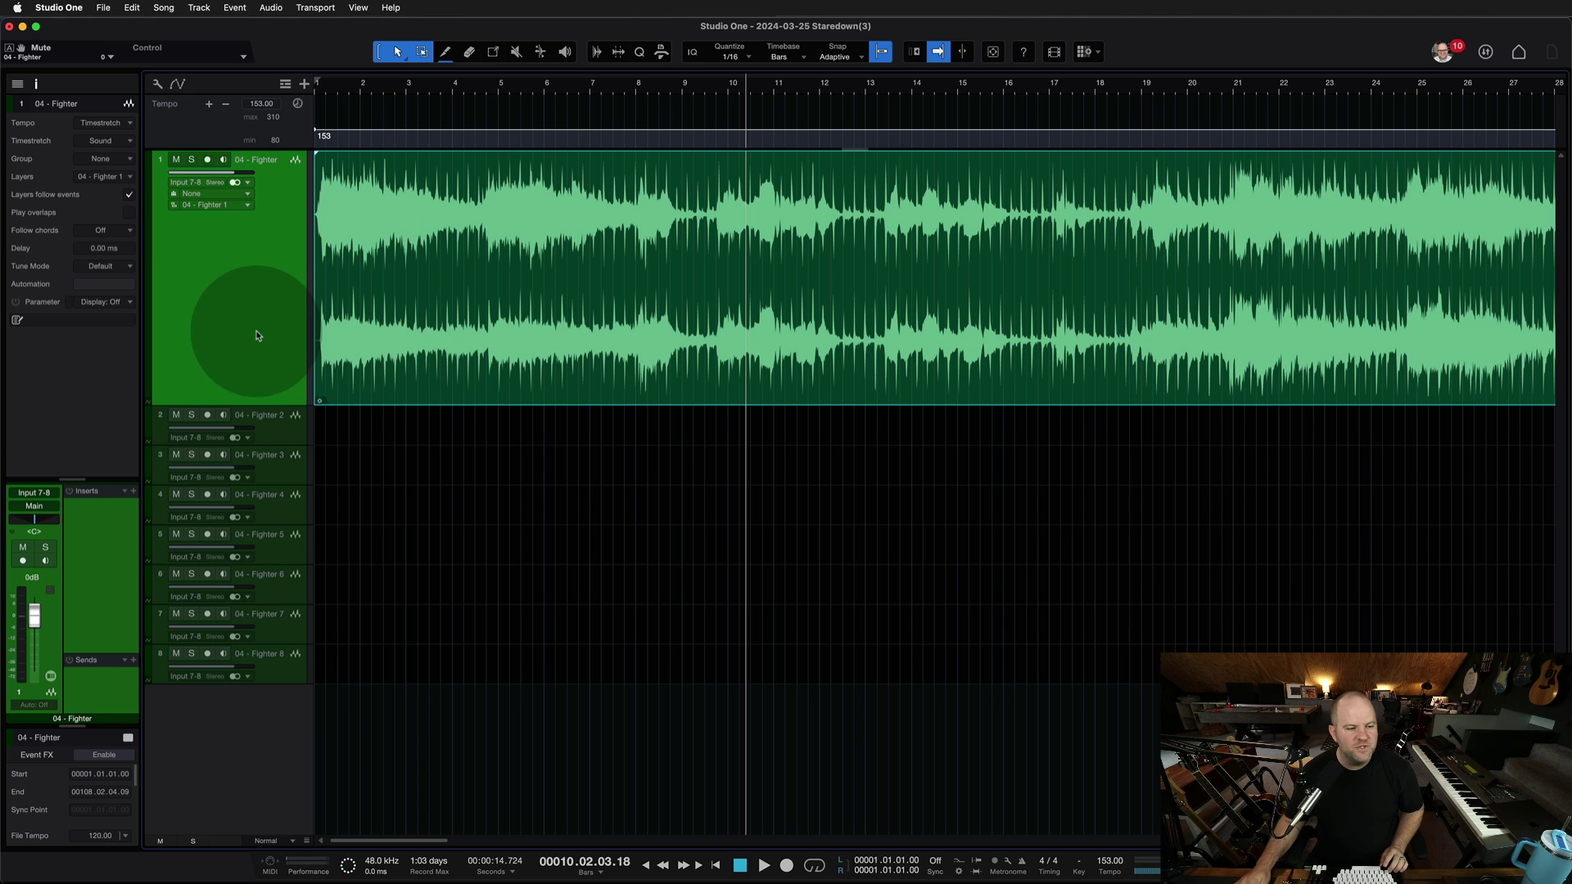
Try to set all eight tracks to Don't follow together and play the song from the start.
left_click(281, 655, "shift")
left_click(100, 124)
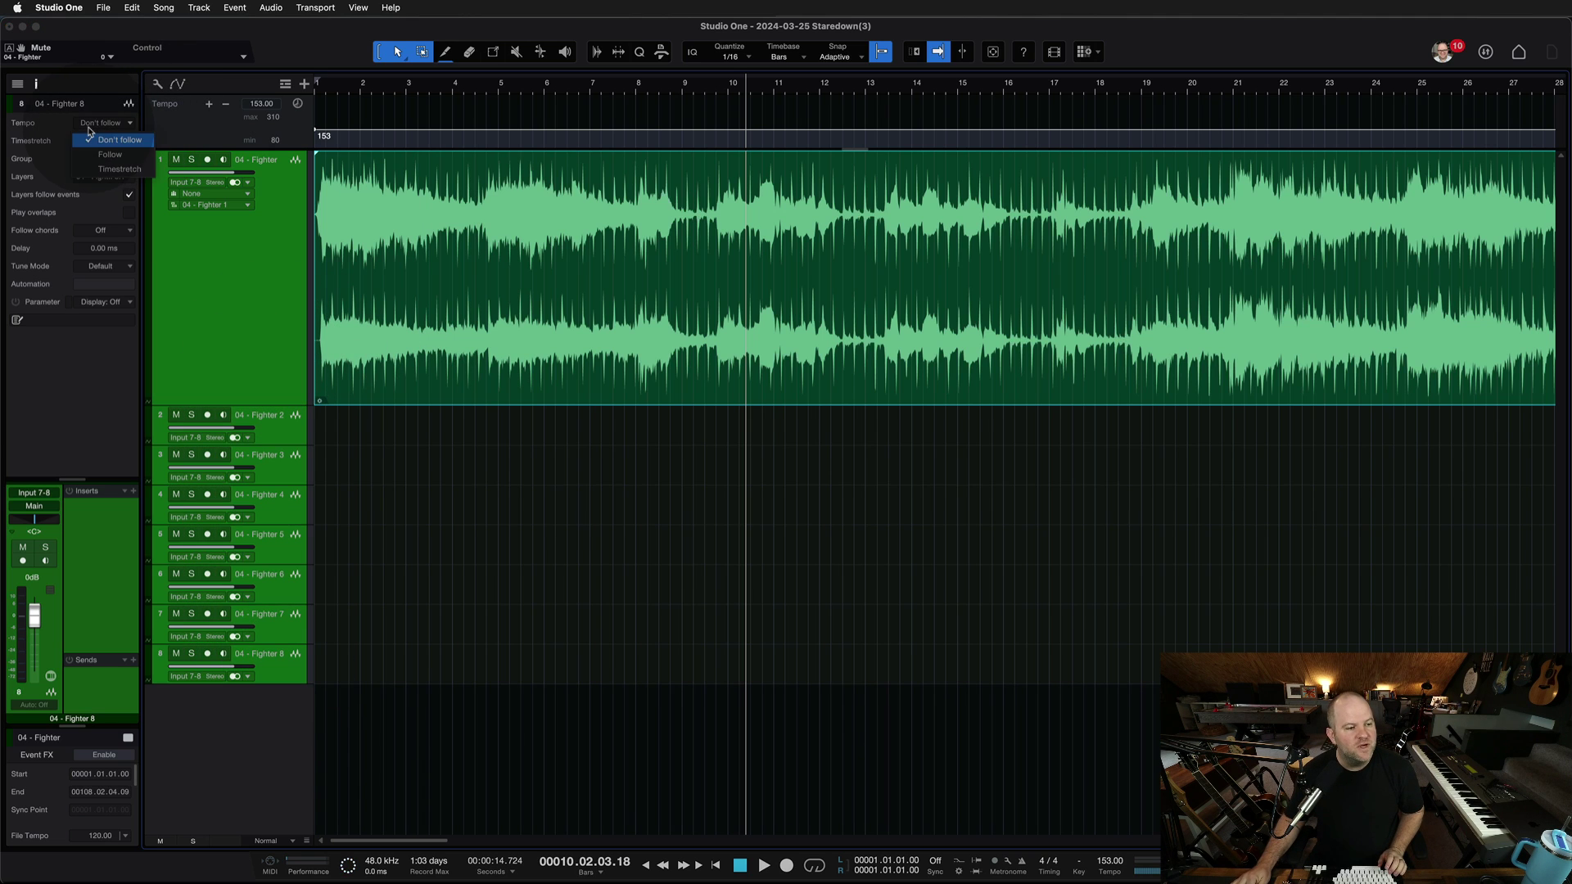
left_click(95, 143)
left_click(602, 231)
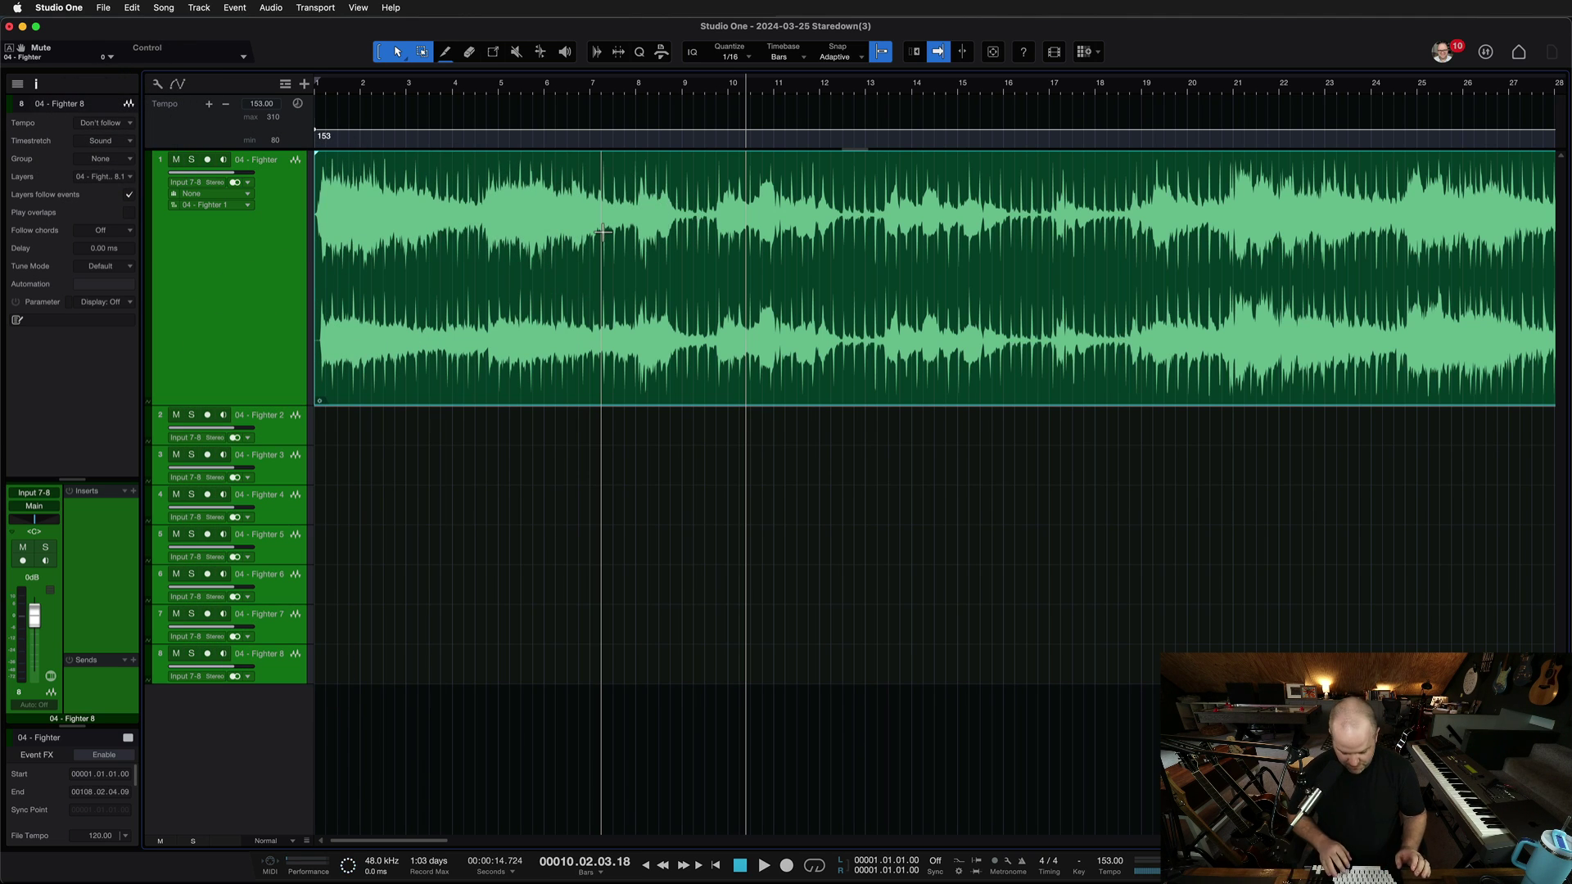
key("space")
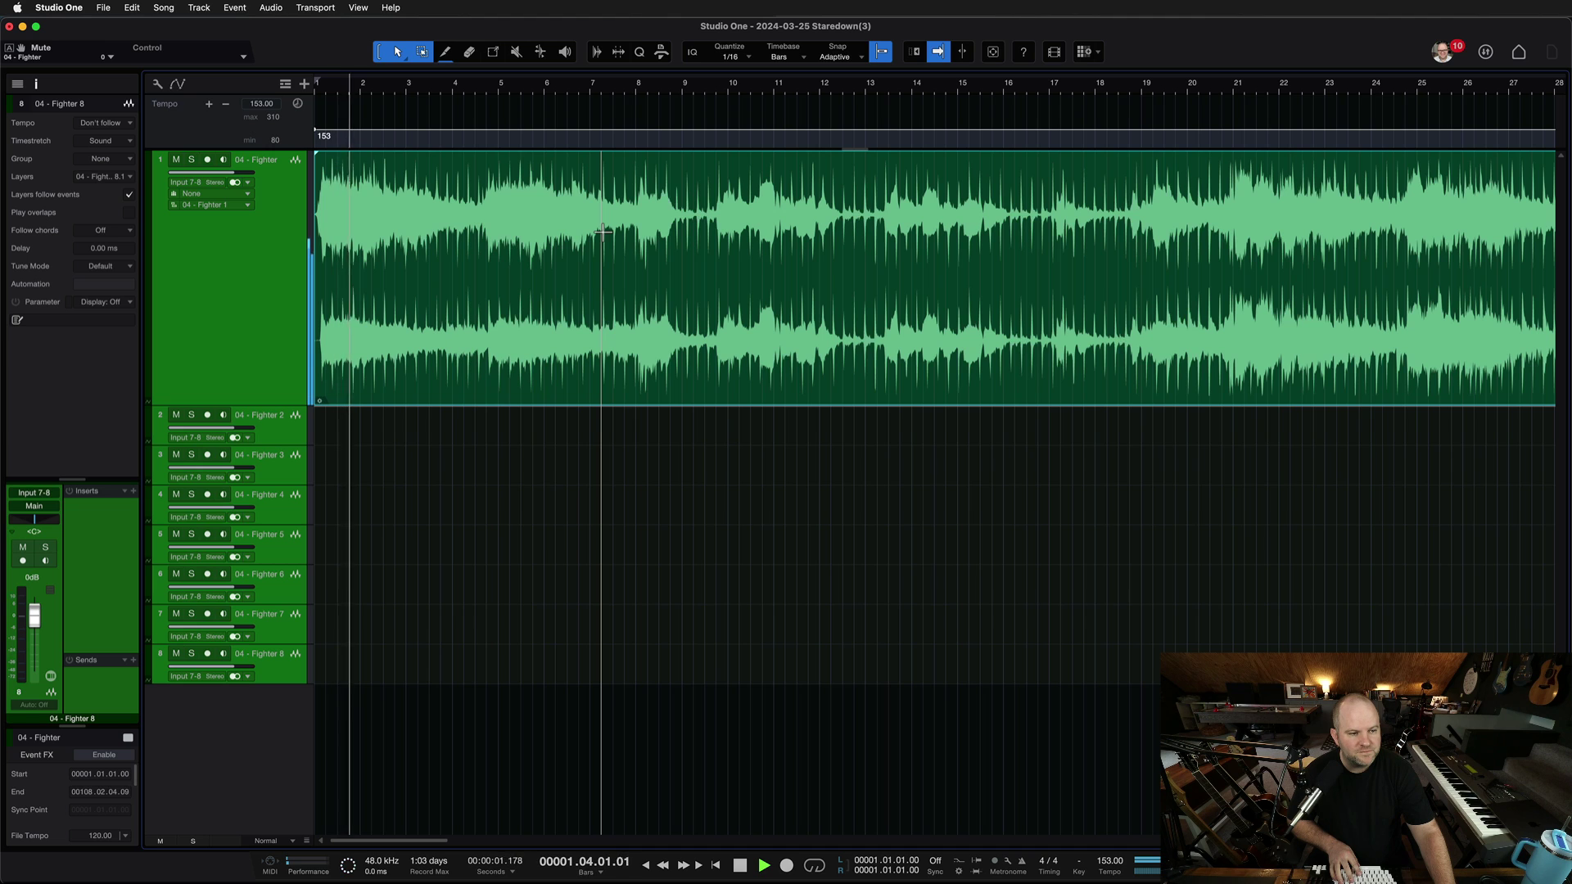
key("space")
Select only the first 04 - Fighter track and set its tempo mode to Don't follow.
left_click(403, 232)
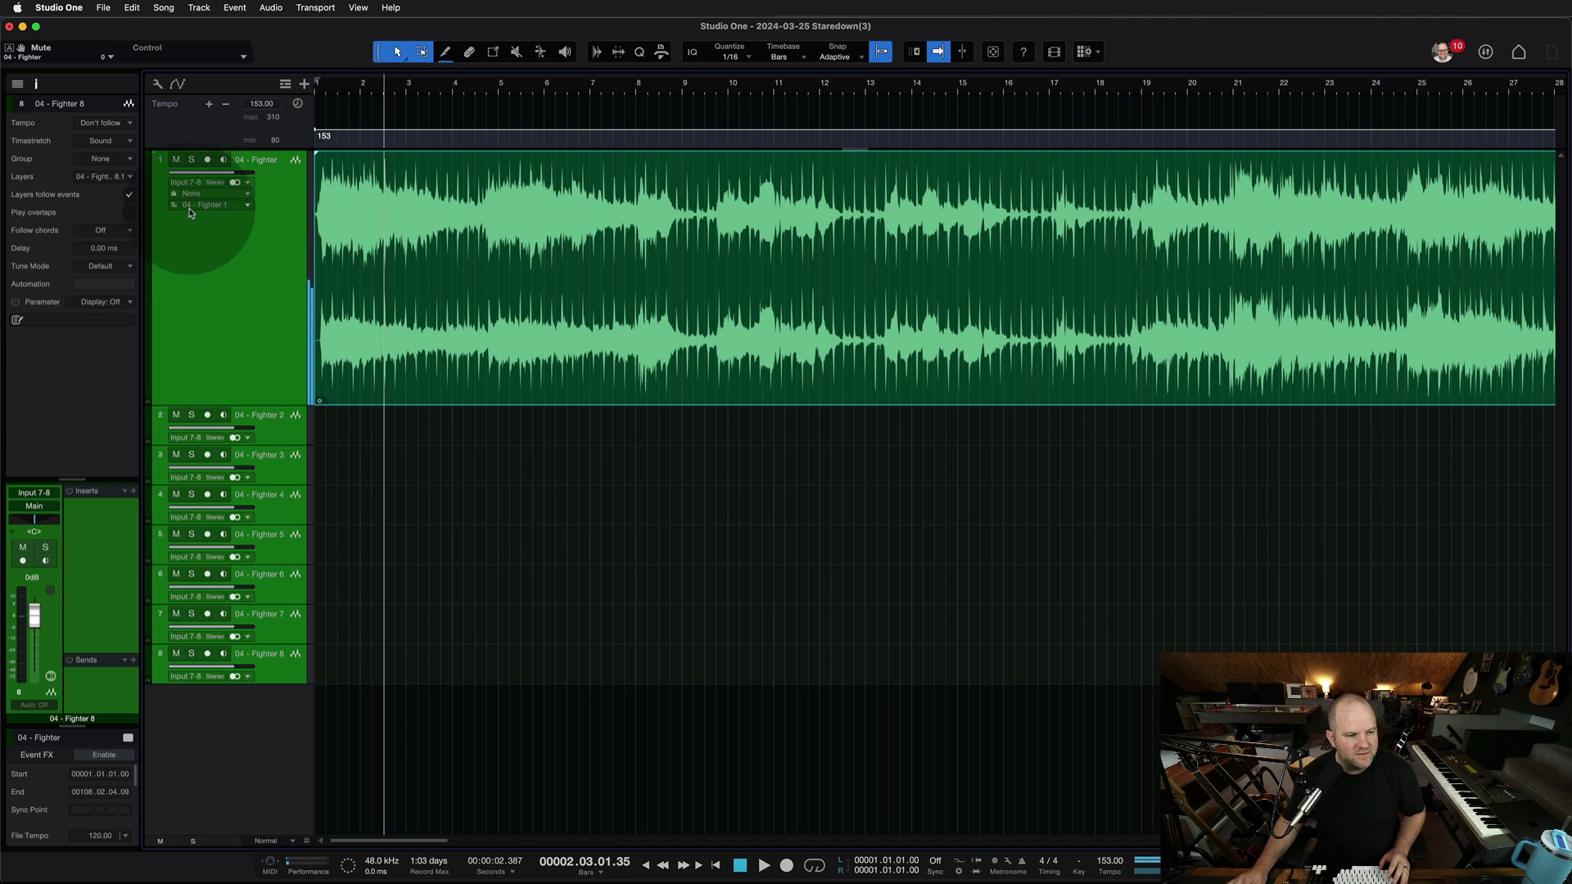
left_click(231, 319)
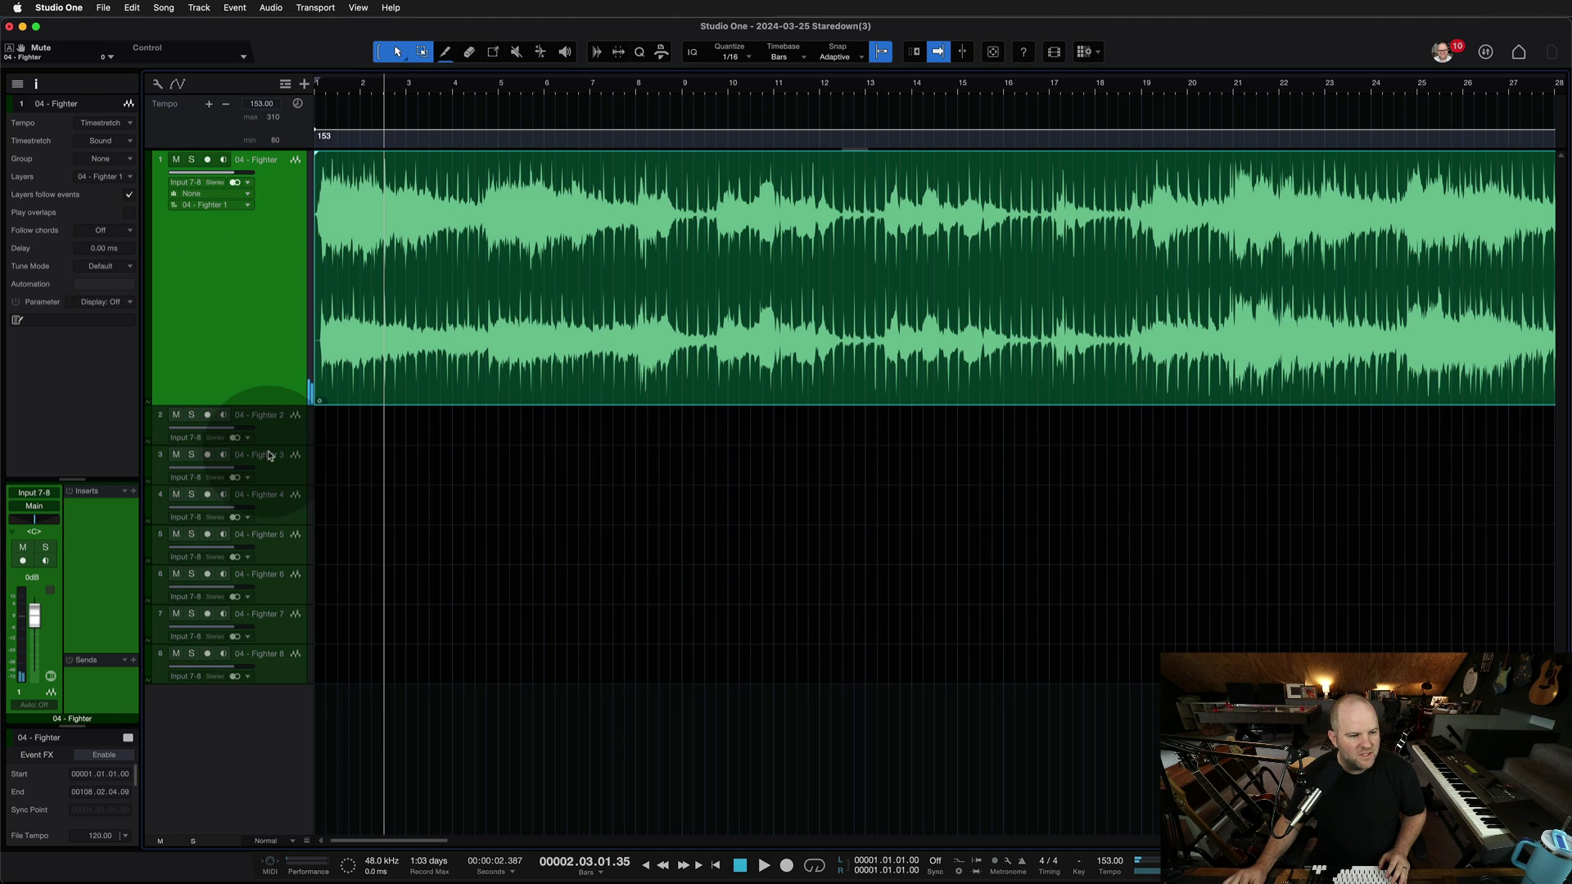
key("Down")
left_click(274, 378)
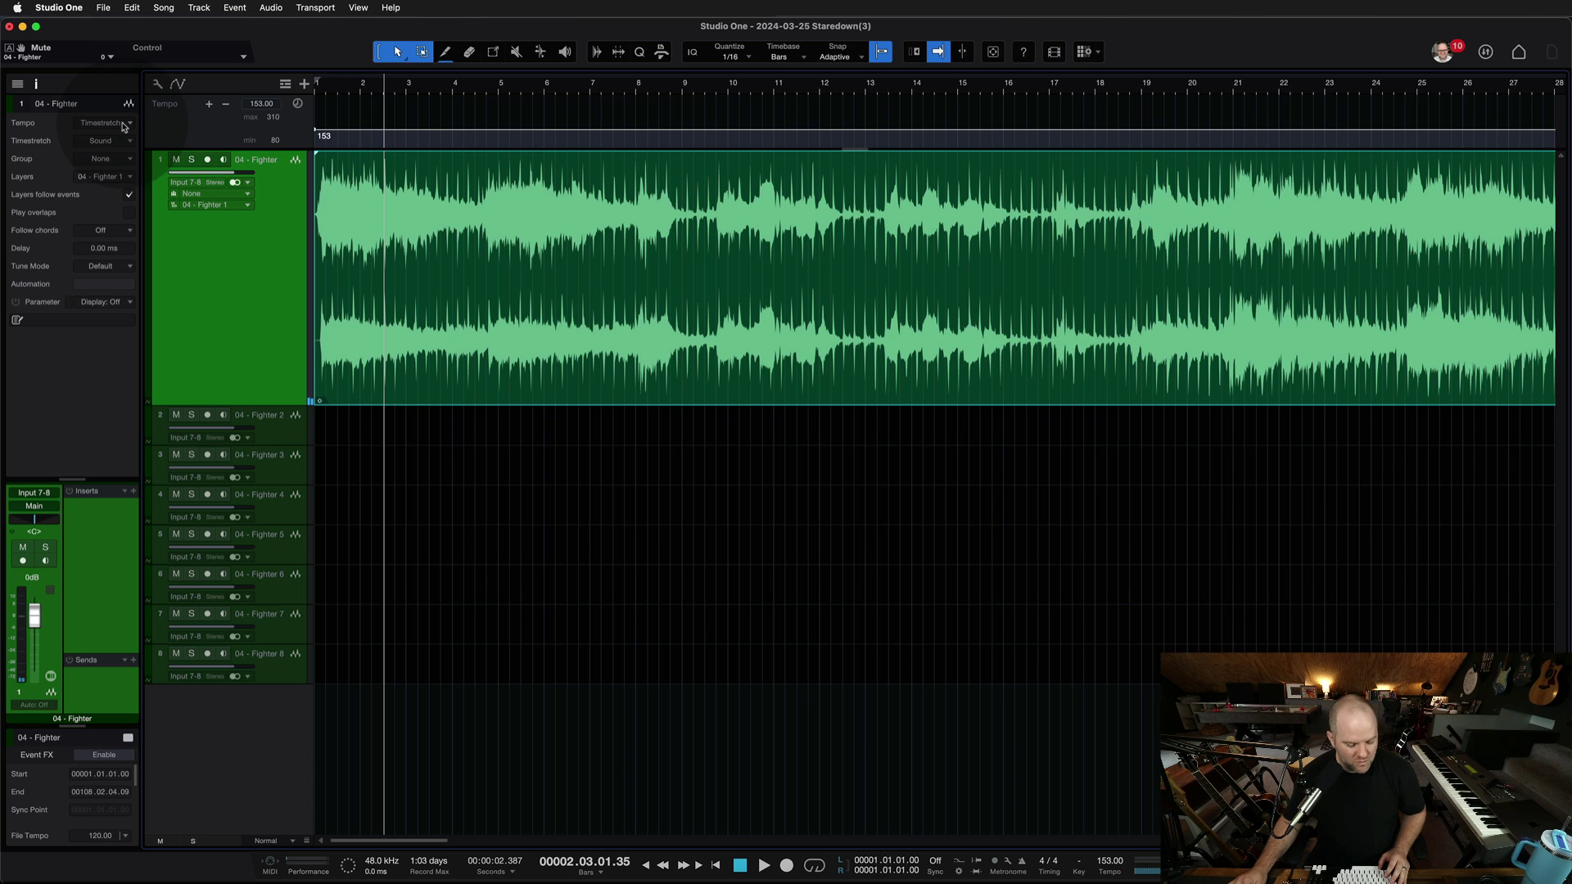
left_click(119, 141)
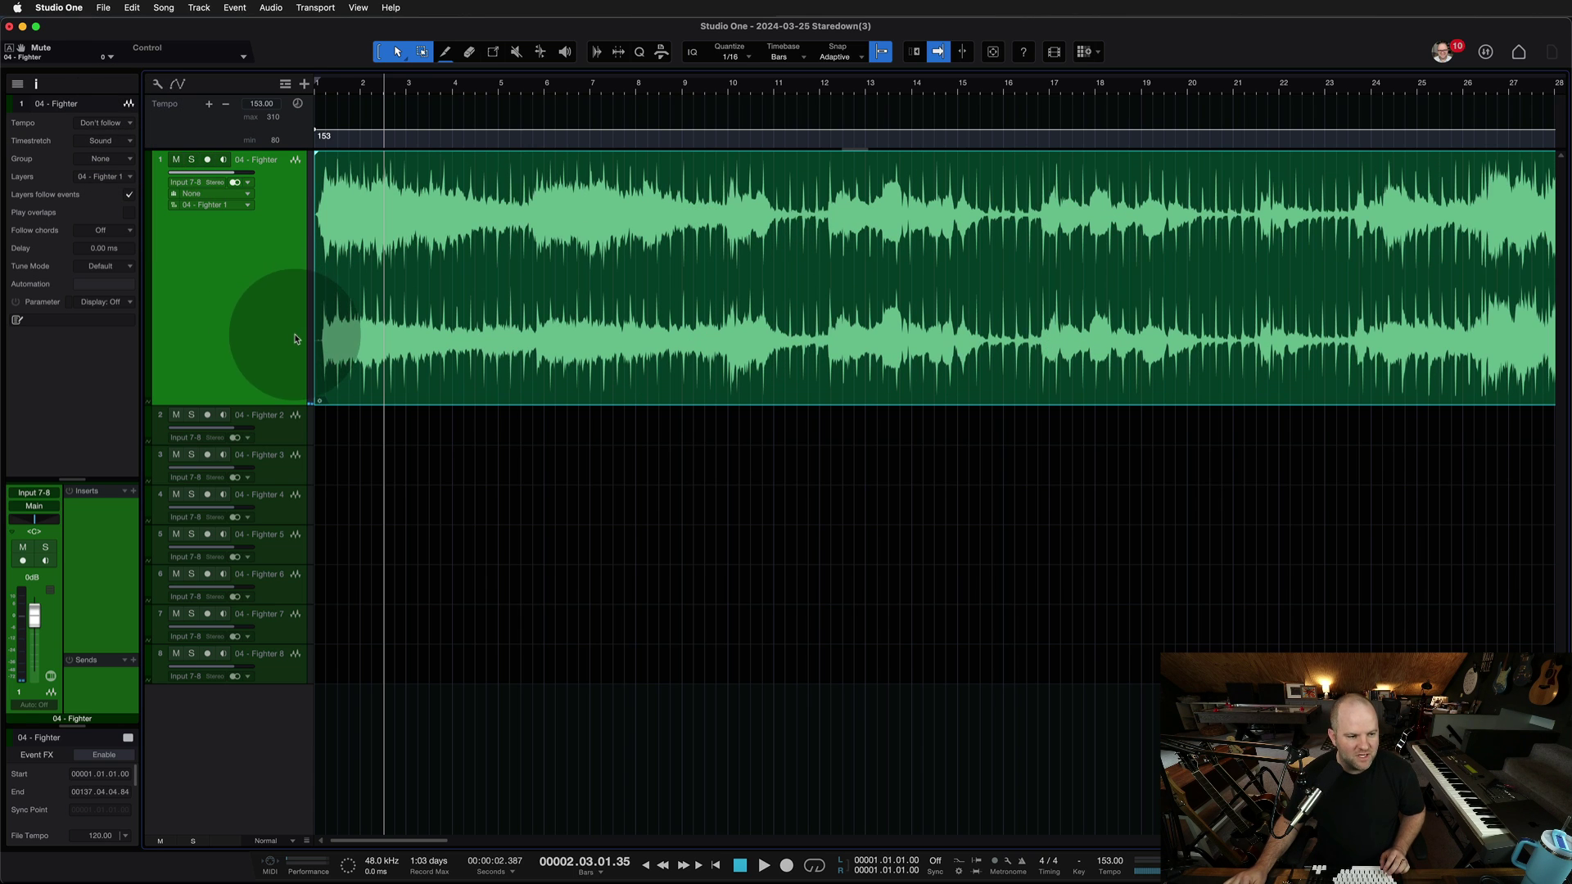
Step through the Fighter tracks and check the tempo mode of each one, ending on the first track.
left_click(283, 434)
key("Down")
key("Down")
key("Down")
key("Down")
key("Down")
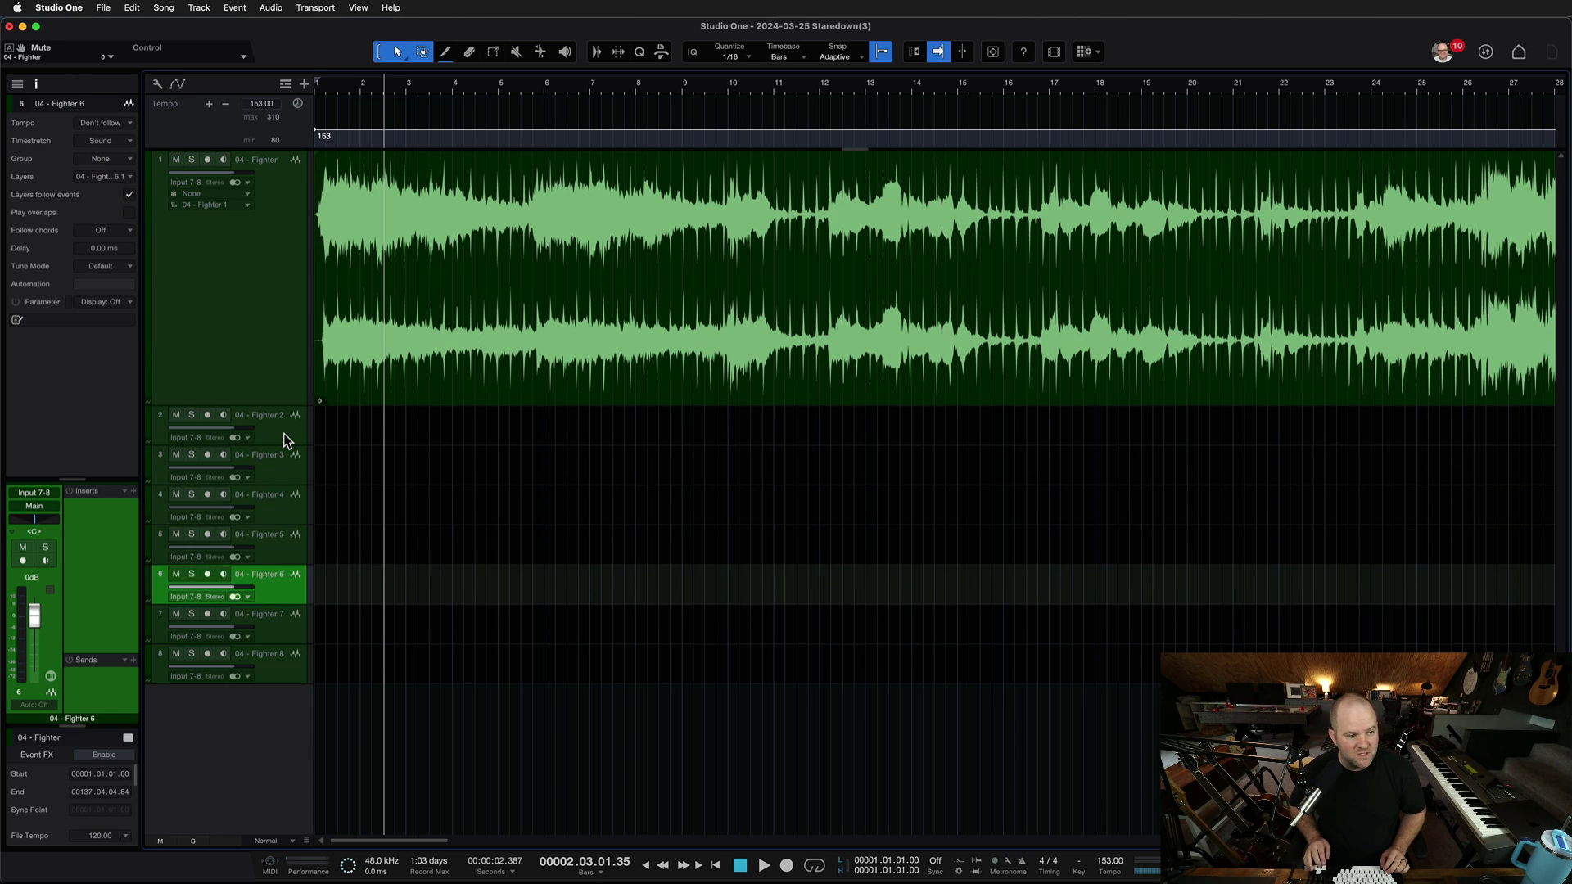
key("Up")
key("Up")
key("Up")
key("Up")
key("Up")
left_click(261, 356)
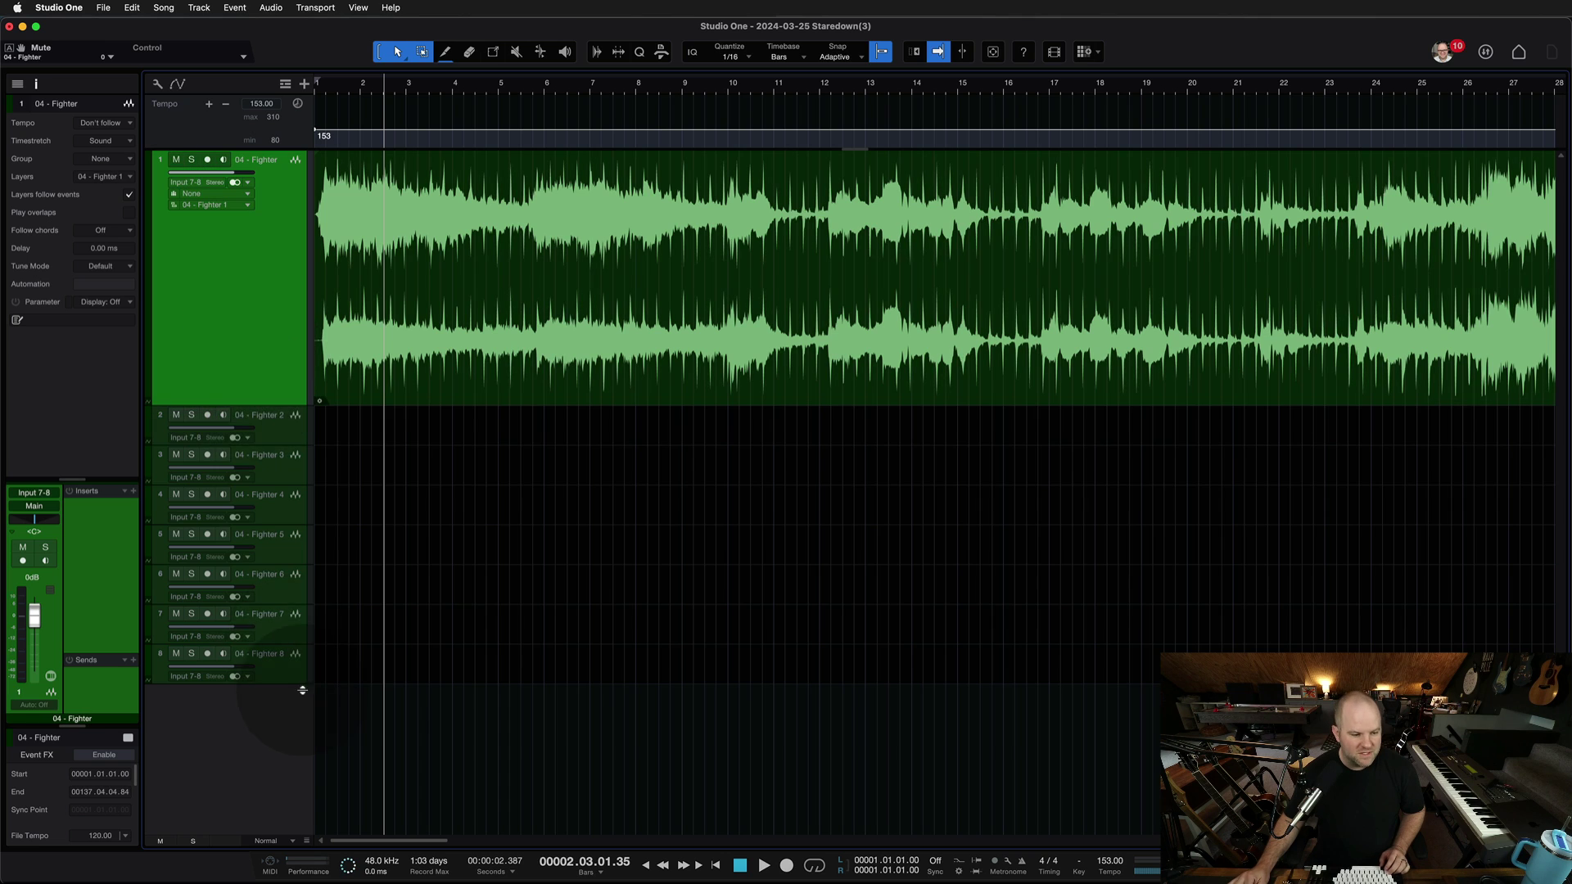
left_click(296, 680, "shift")
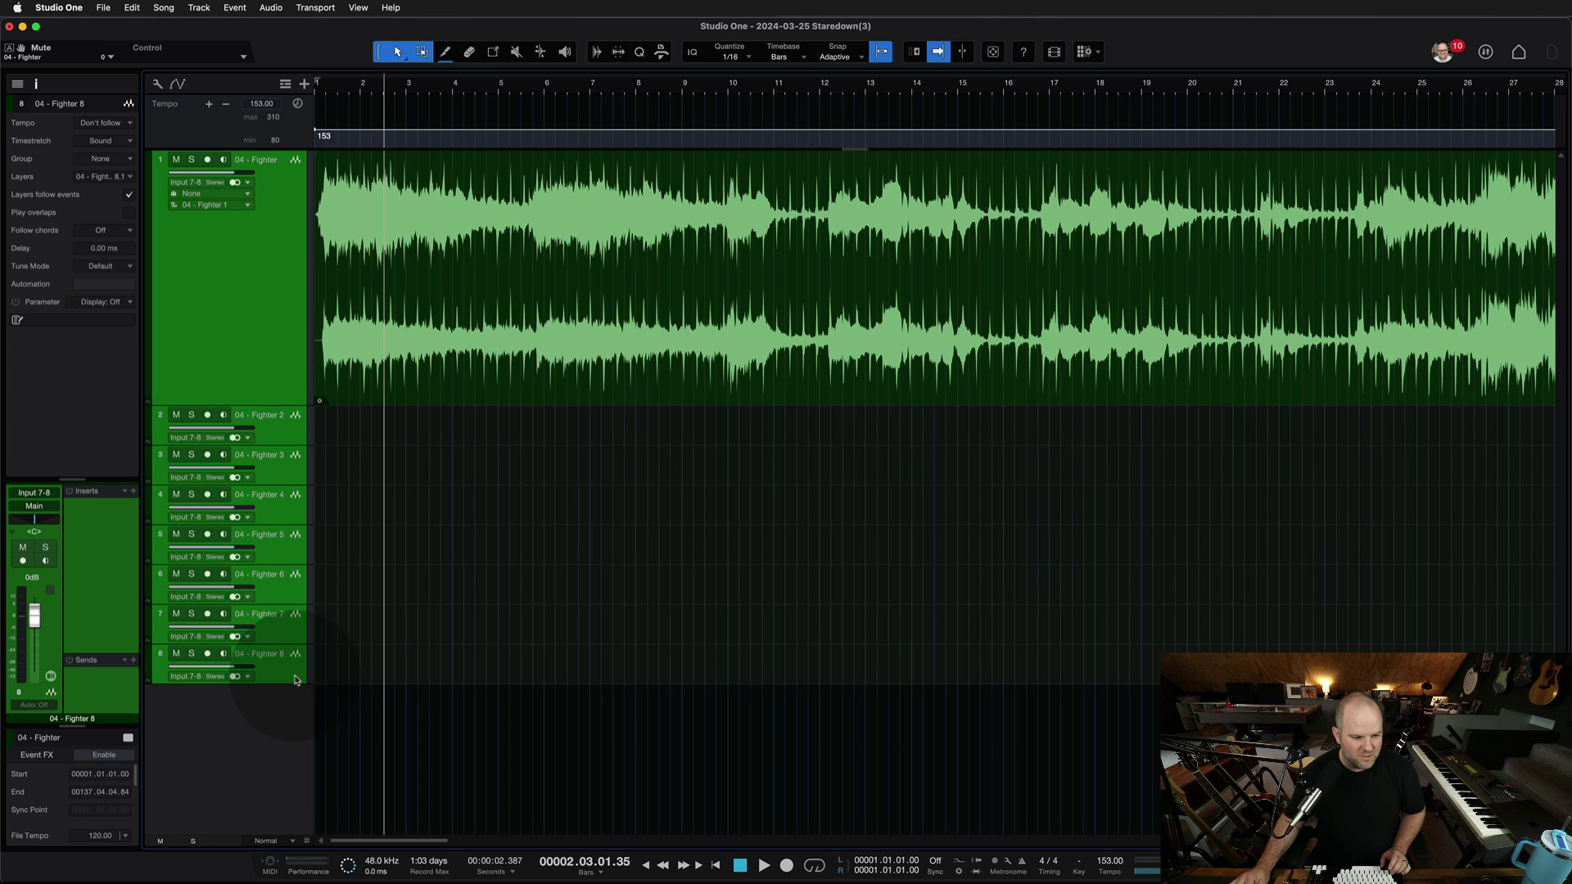
left_click(256, 324)
Play from the song start while drawing a tempo rise to 280 in bar 2 and a drop to 80 in bar 4.
key("comma")
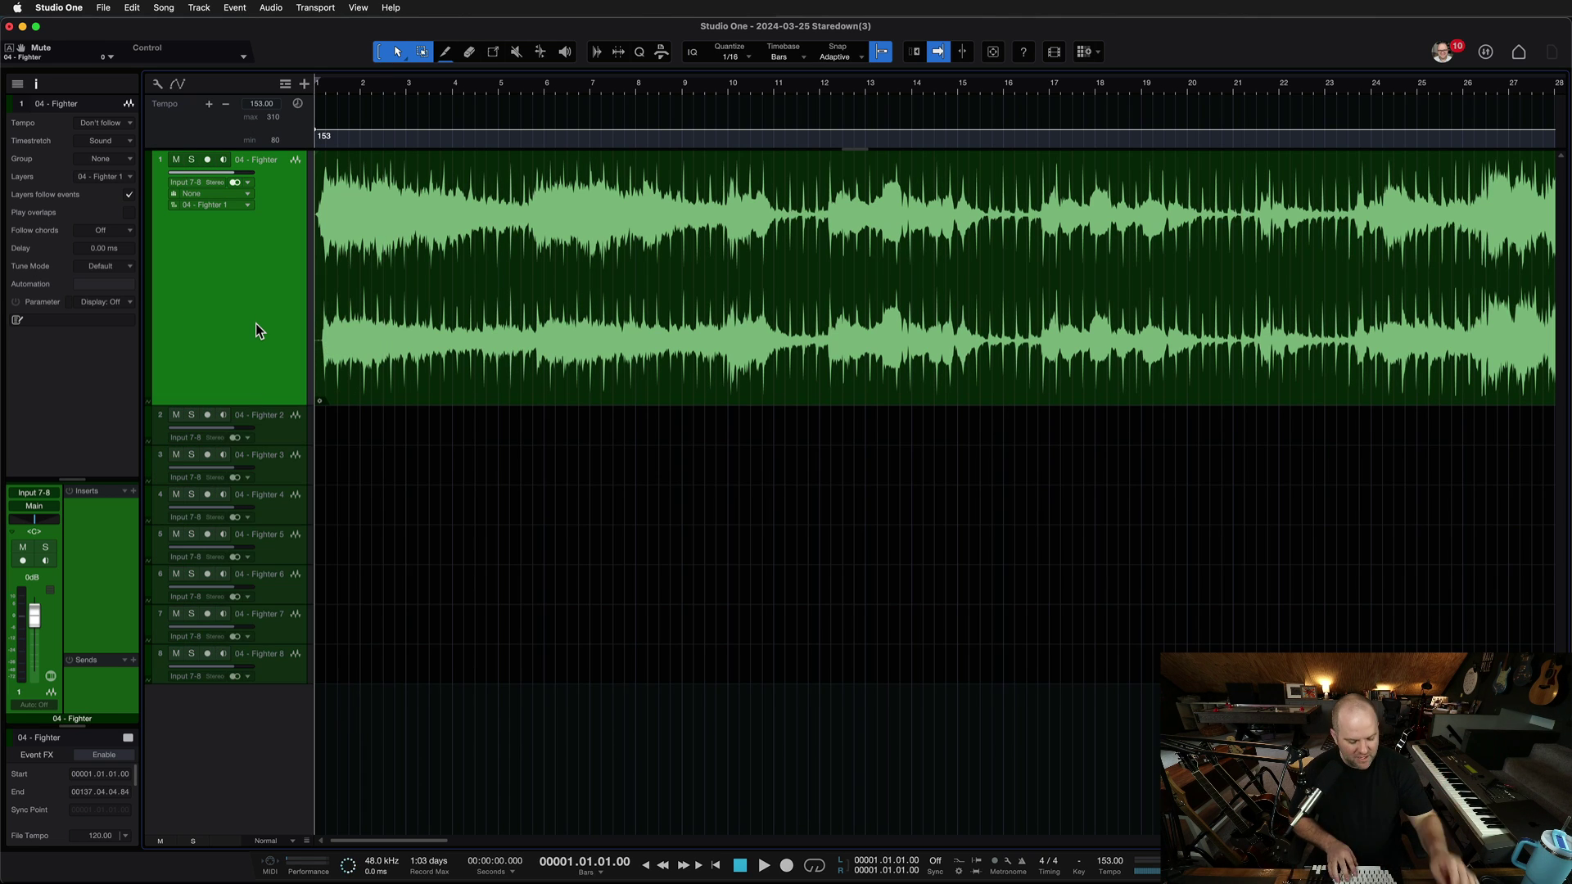
key("space")
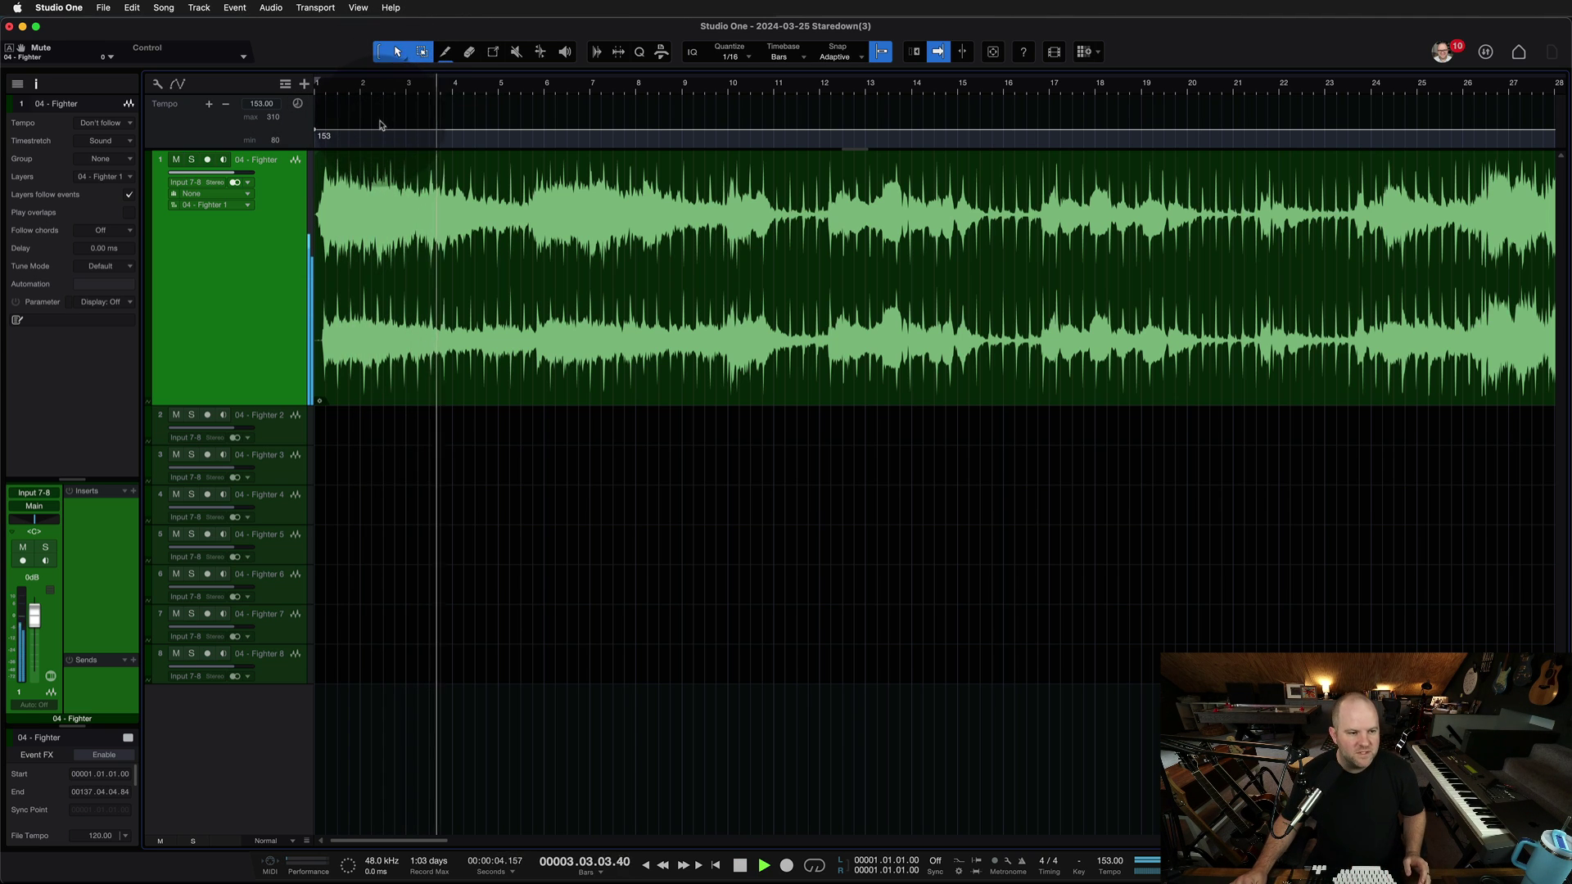
left_click_drag(380, 133, 486, 144)
left_click(475, 105)
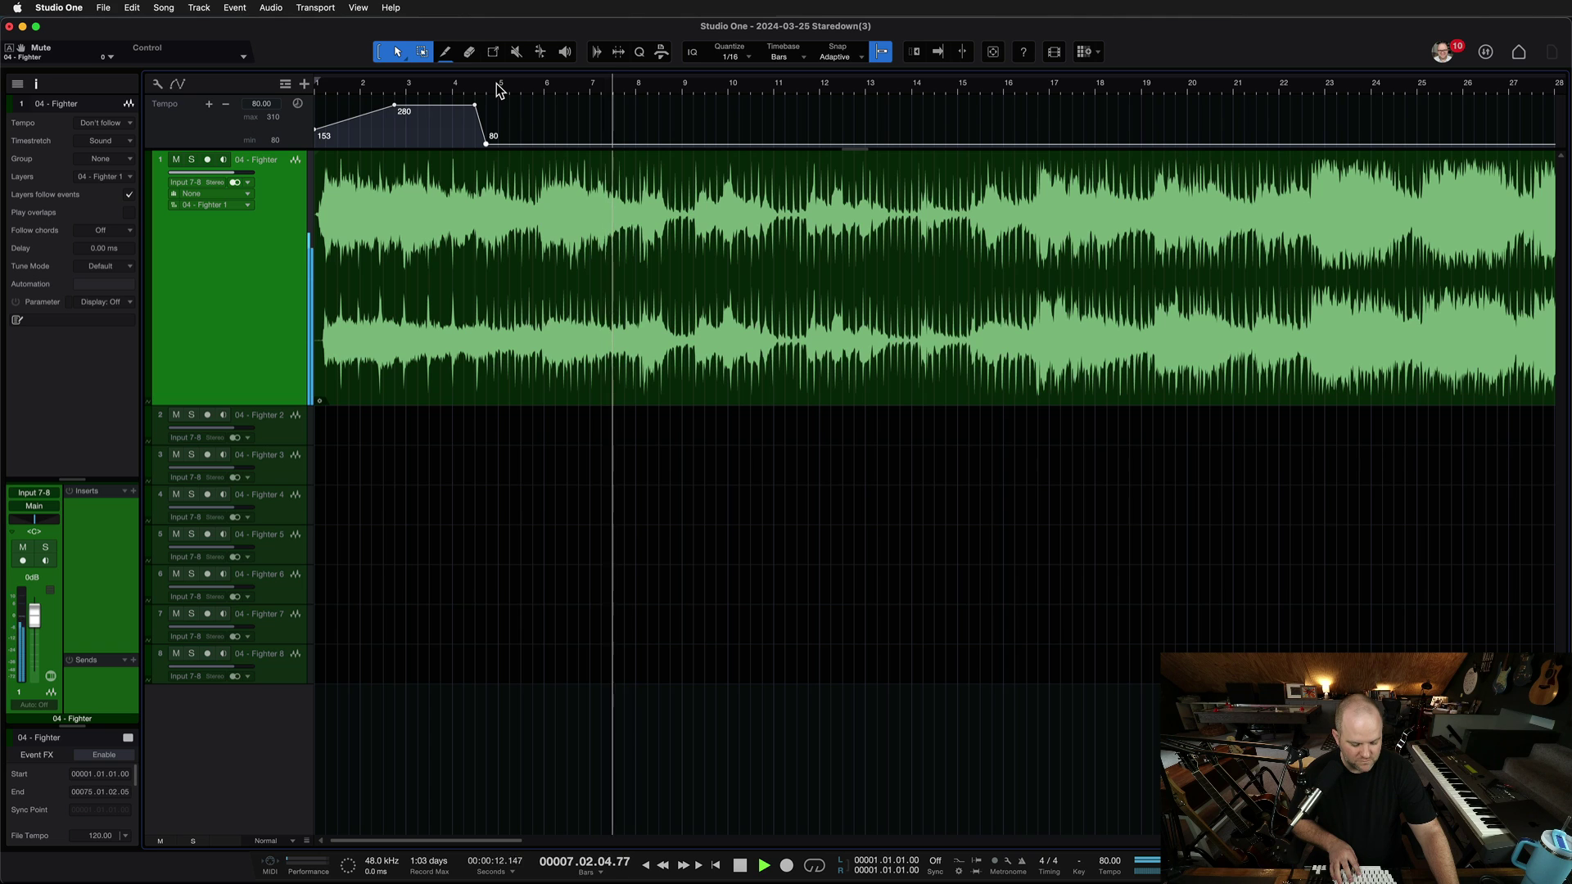
key("space")
key("f")
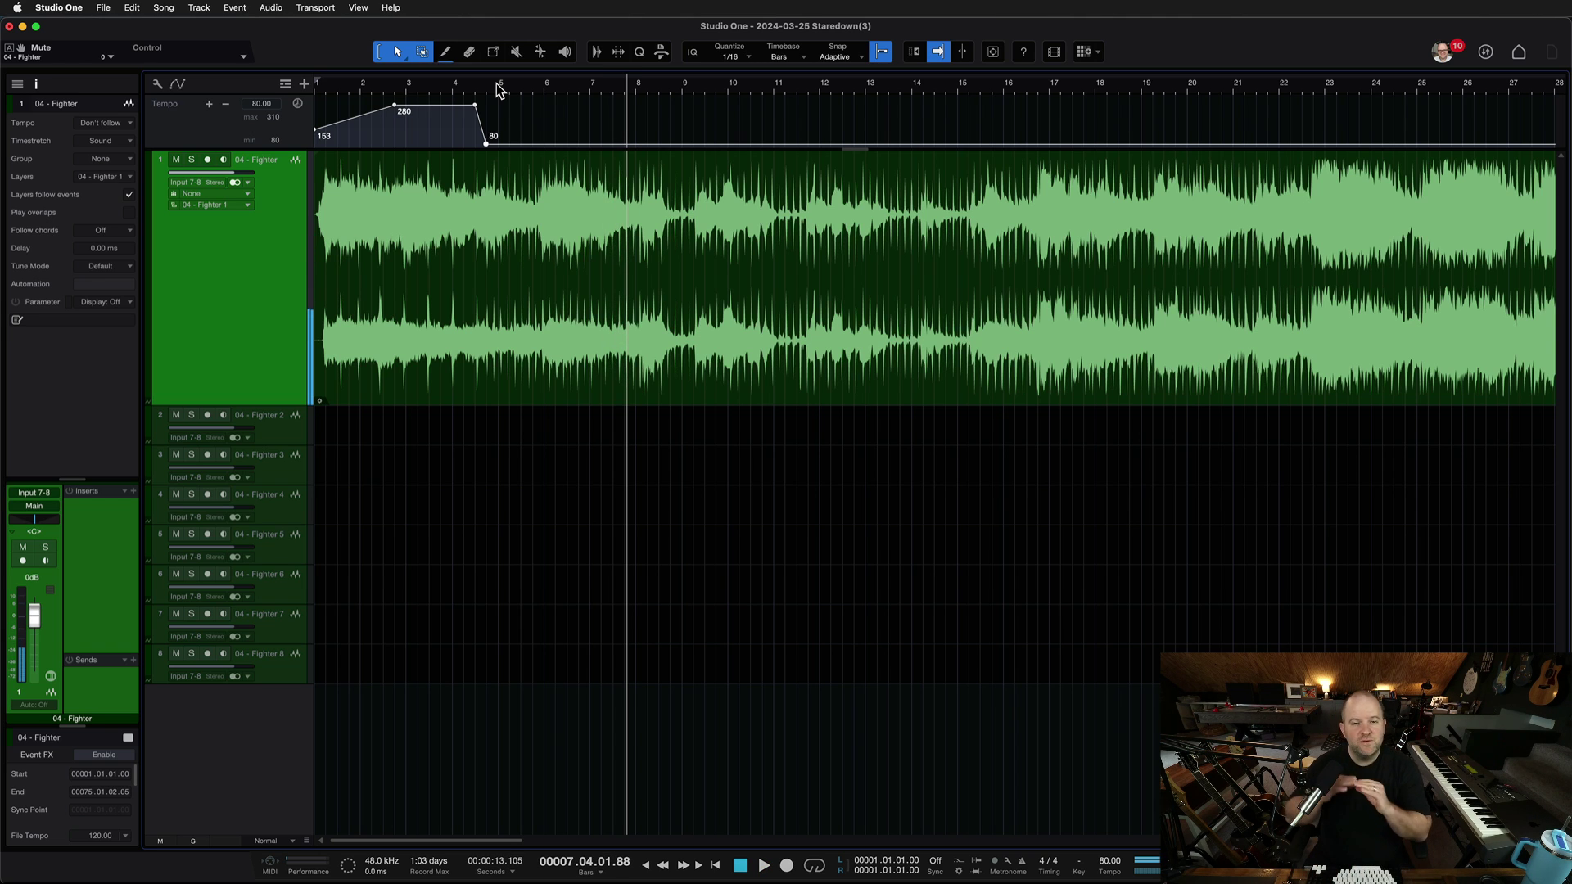